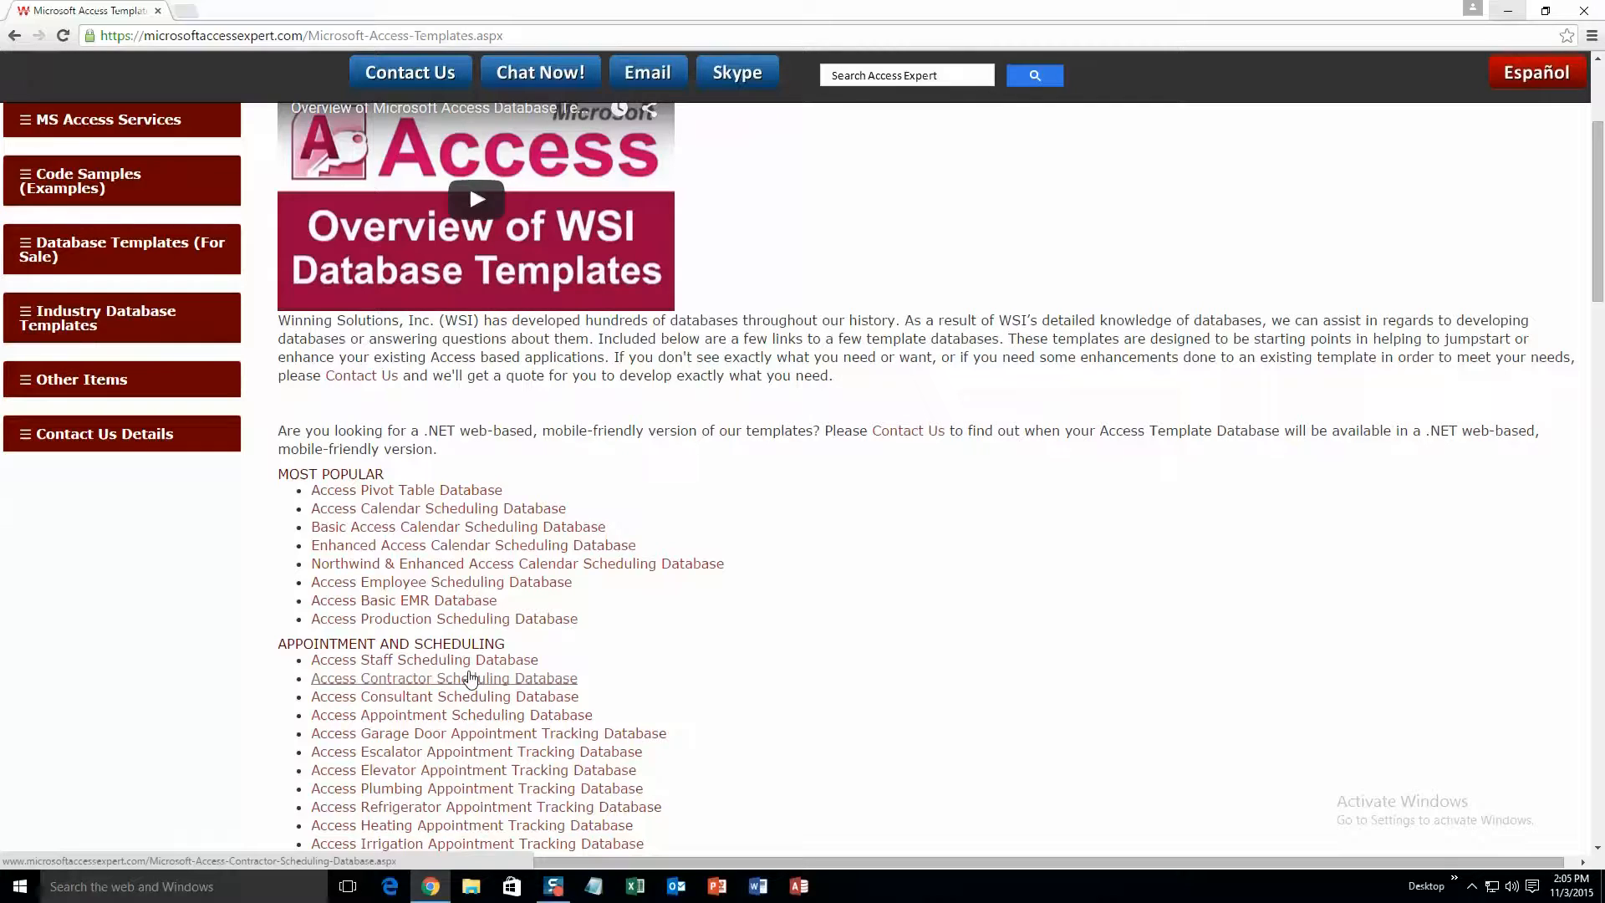
- Browse the web page's list of Access template databases through the Database Tools and Misc Templates category
scroll(472, 681, down, 2)
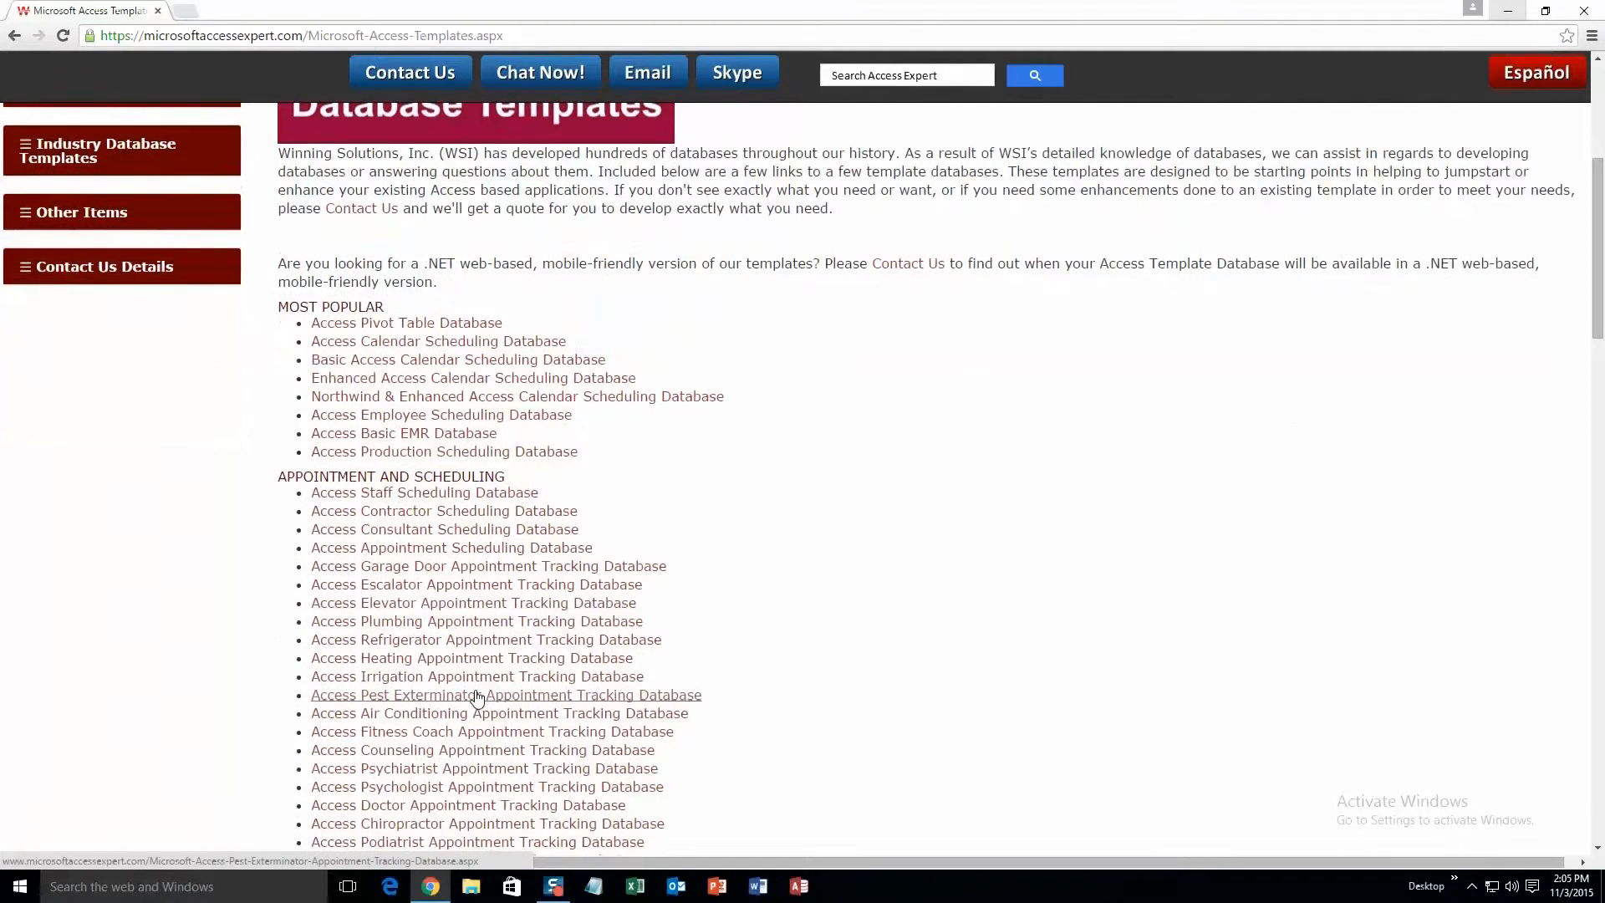
scroll(476, 696, down, 1)
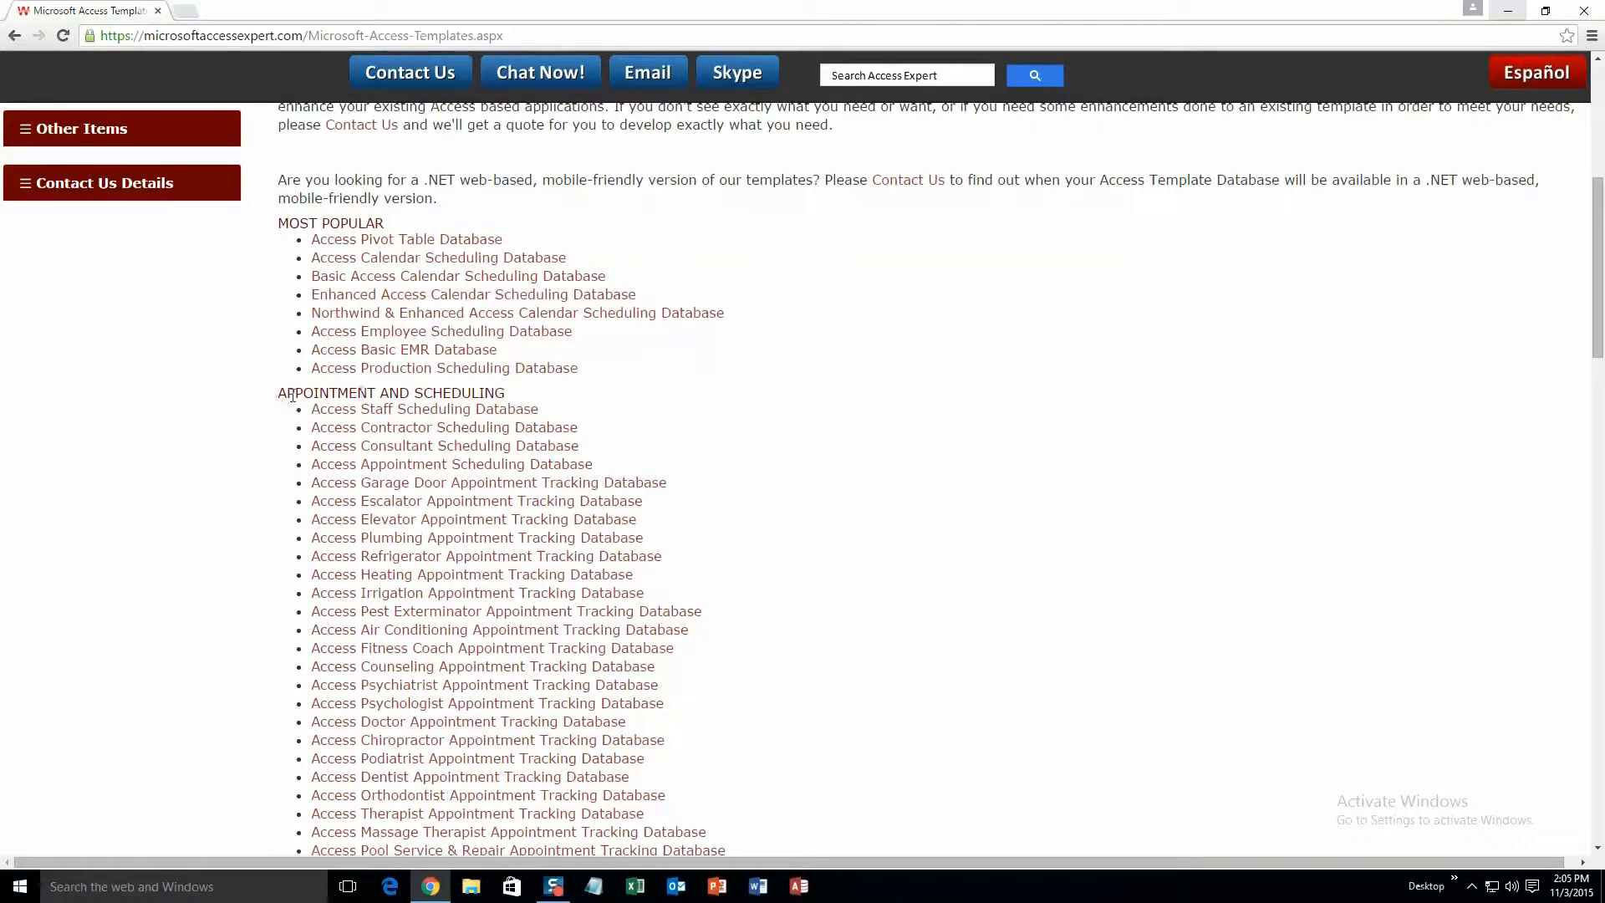
scroll(420, 458, down, 8)
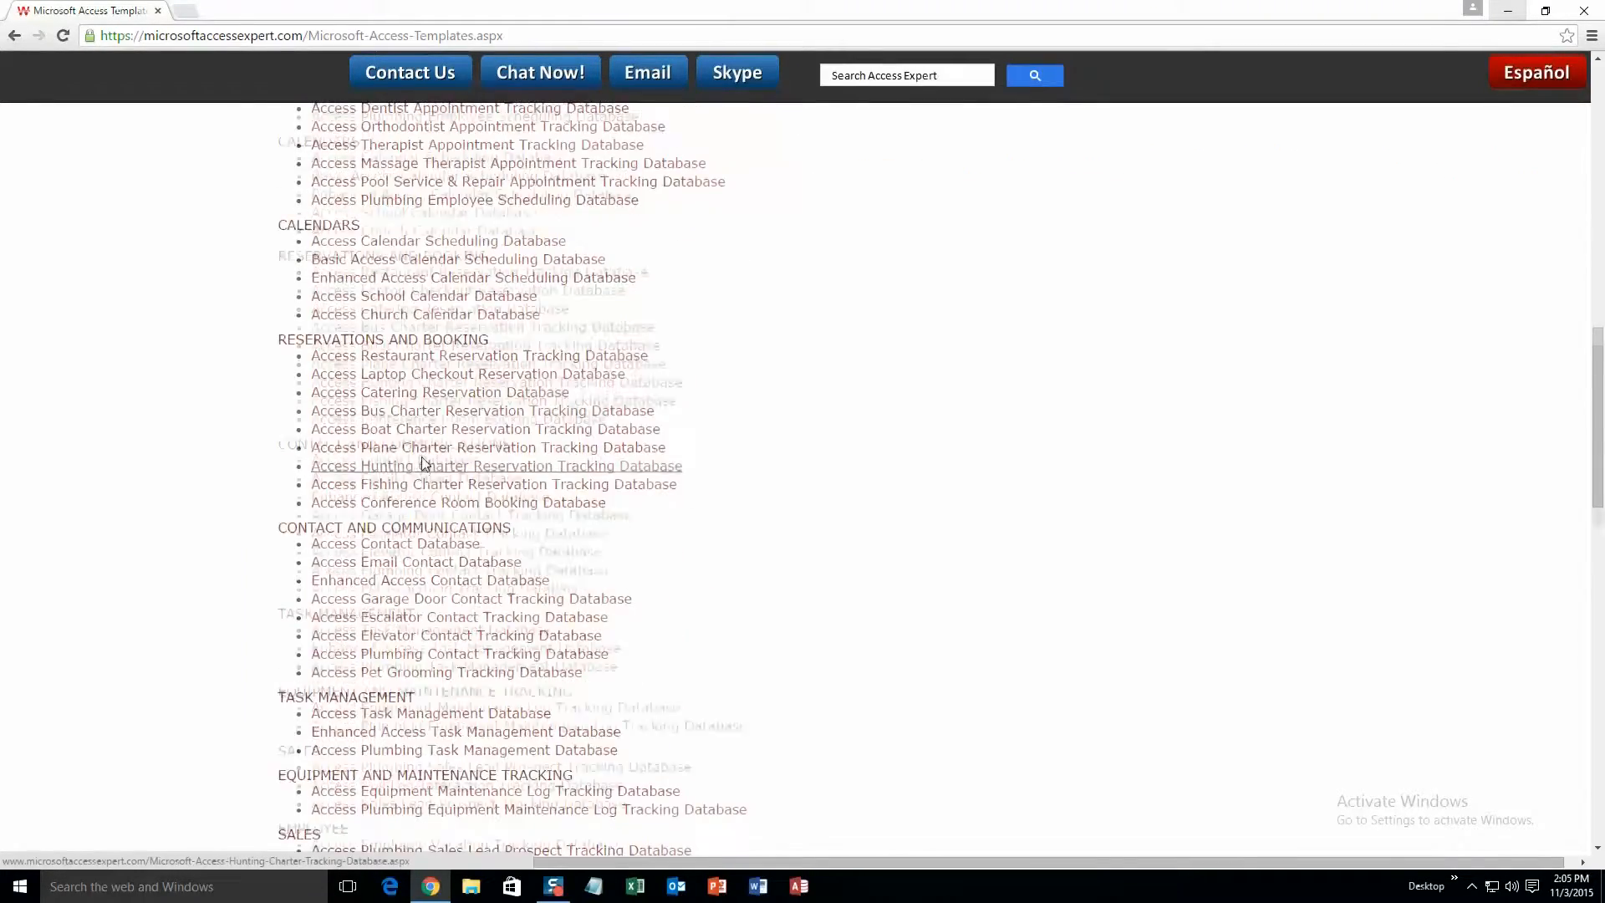
scroll(423, 464, down, 14)
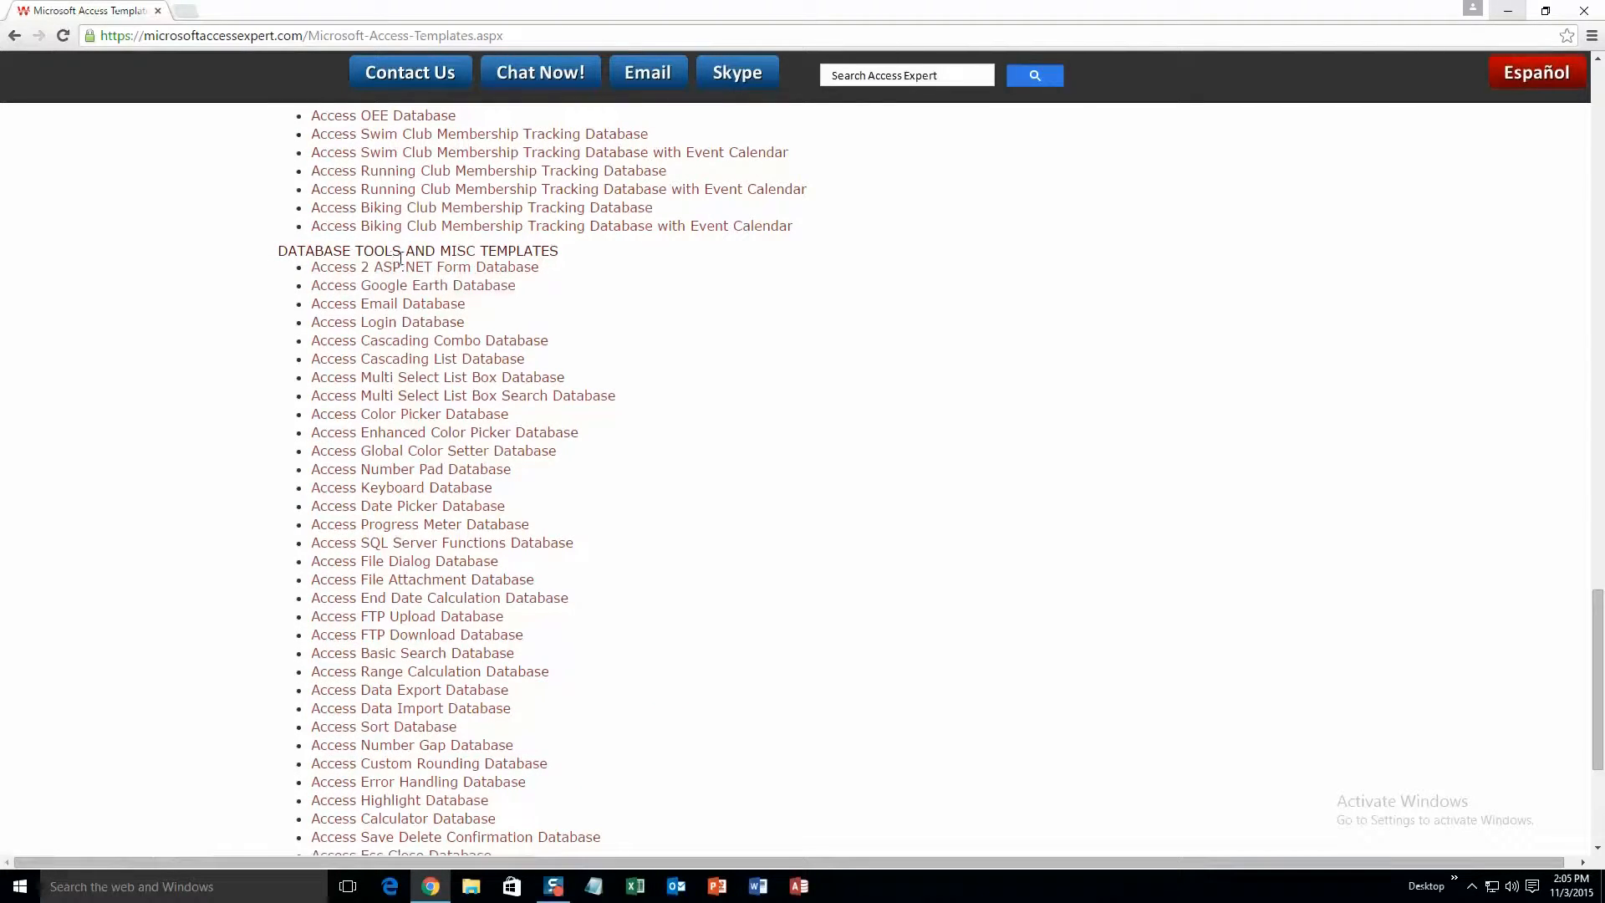
scroll(513, 419, down, 3)
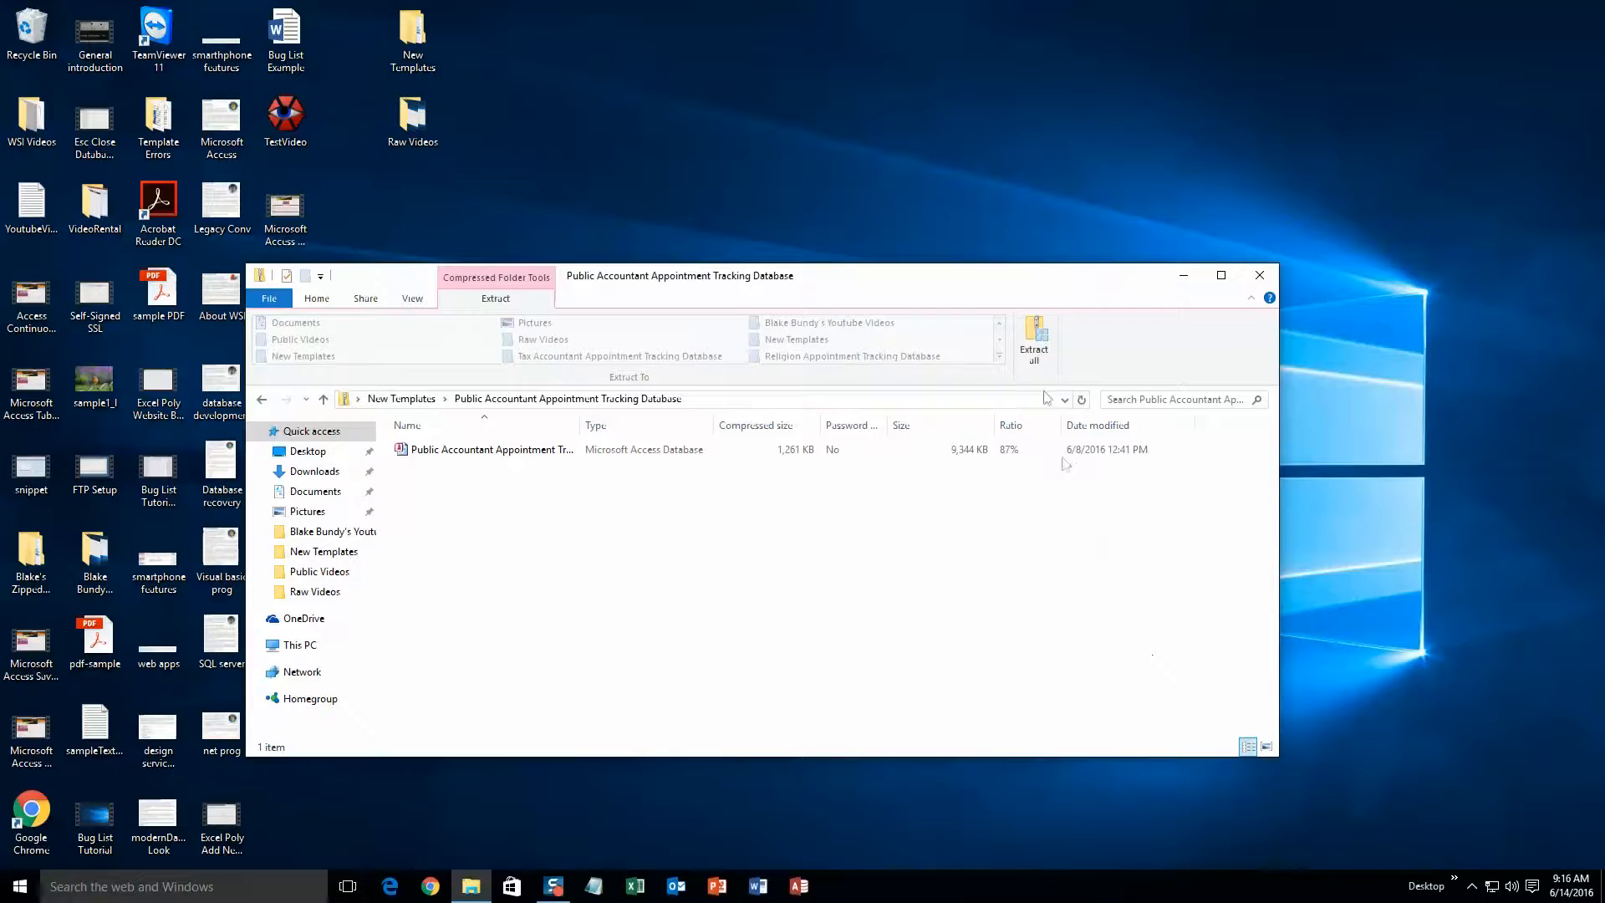
- Extract the zipped Public Accountant Appointment Tracking Database to its default folder and open the extracted Access database
click(1042, 346)
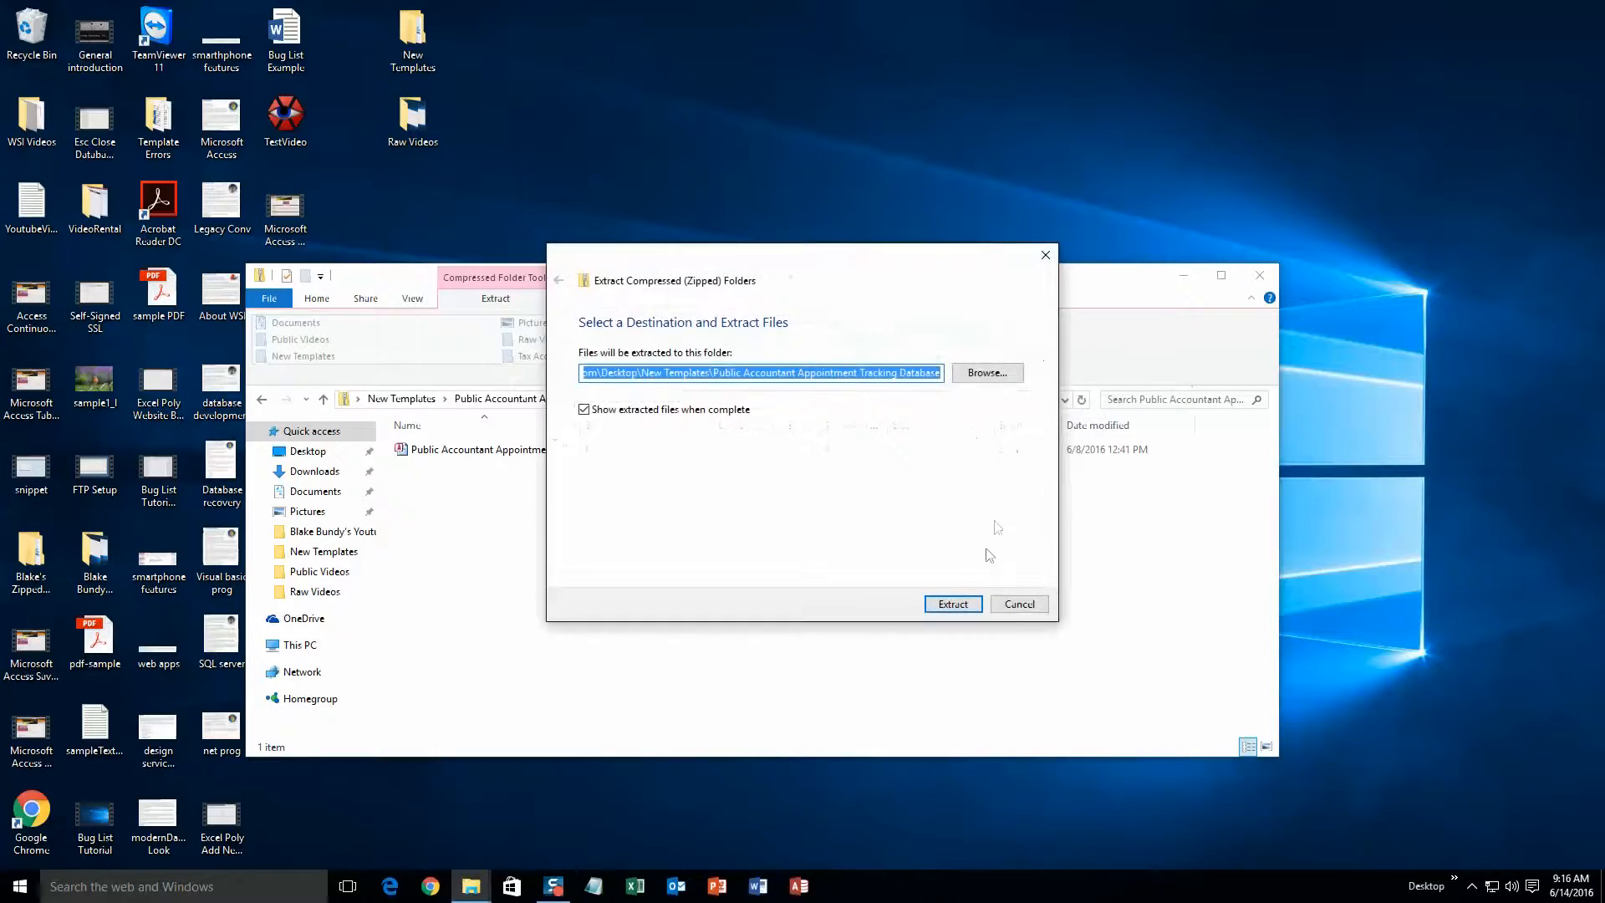
click(976, 605)
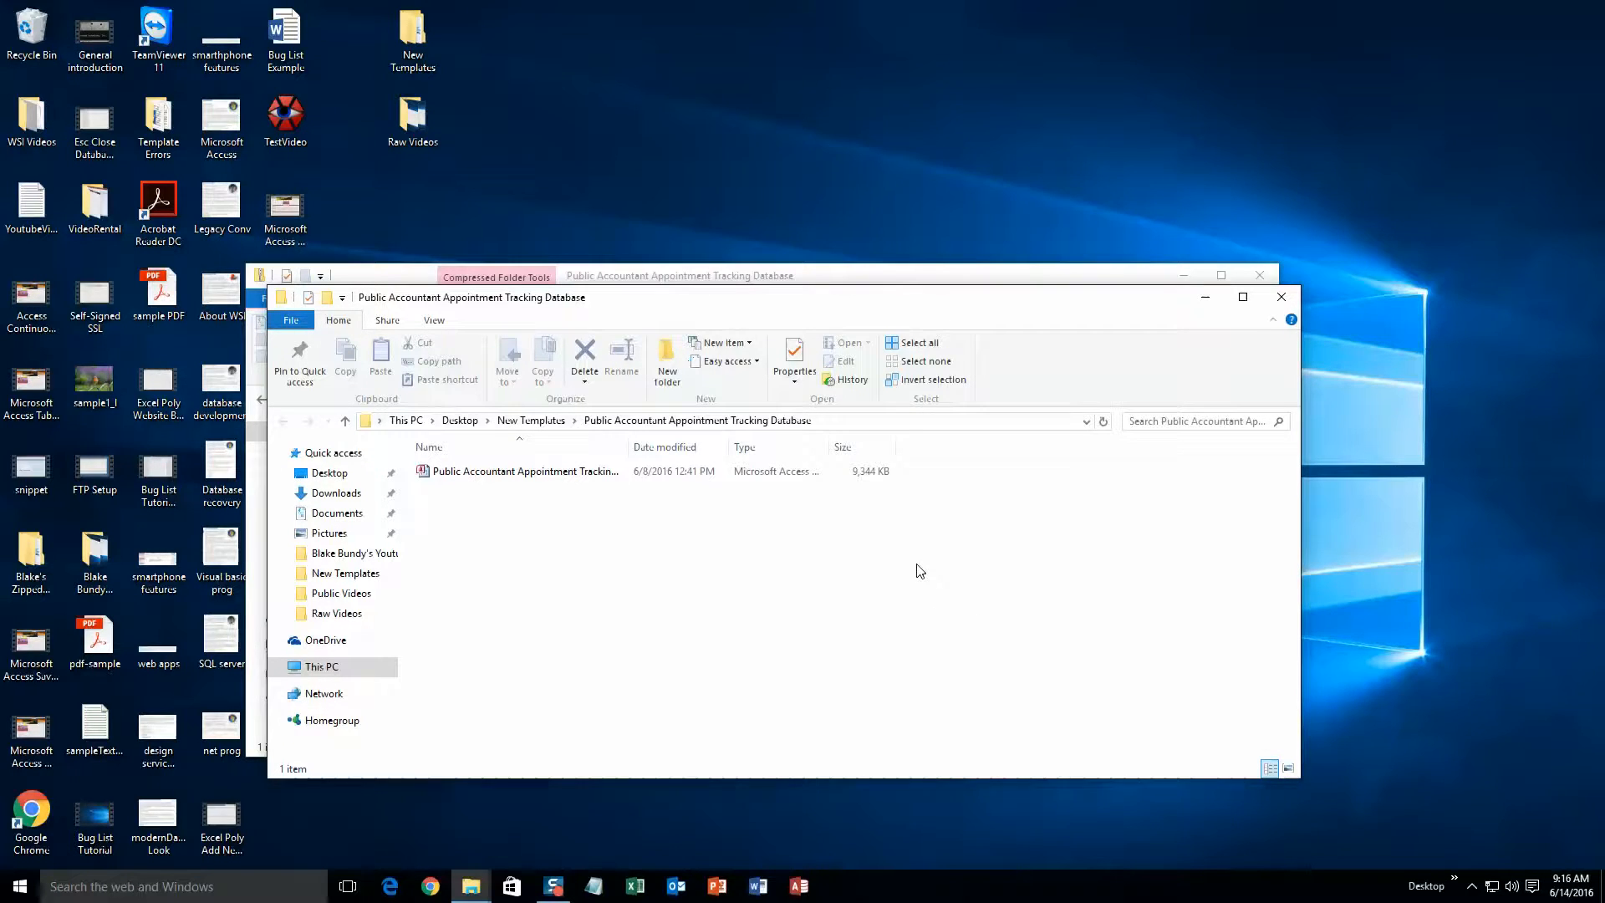
click(649, 472)
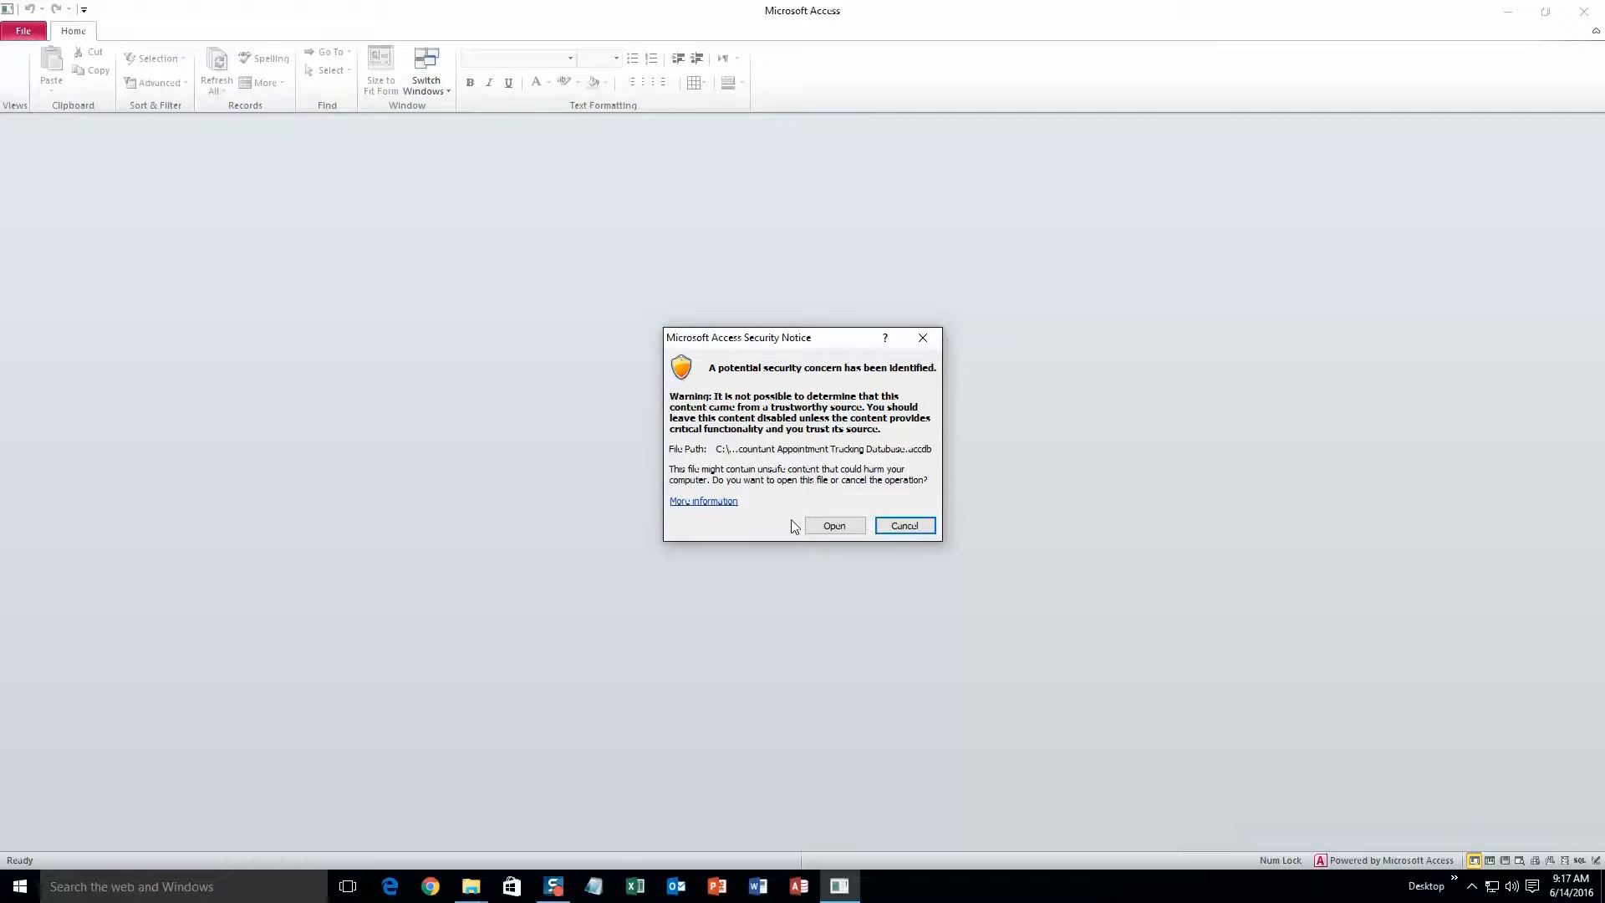
click(836, 527)
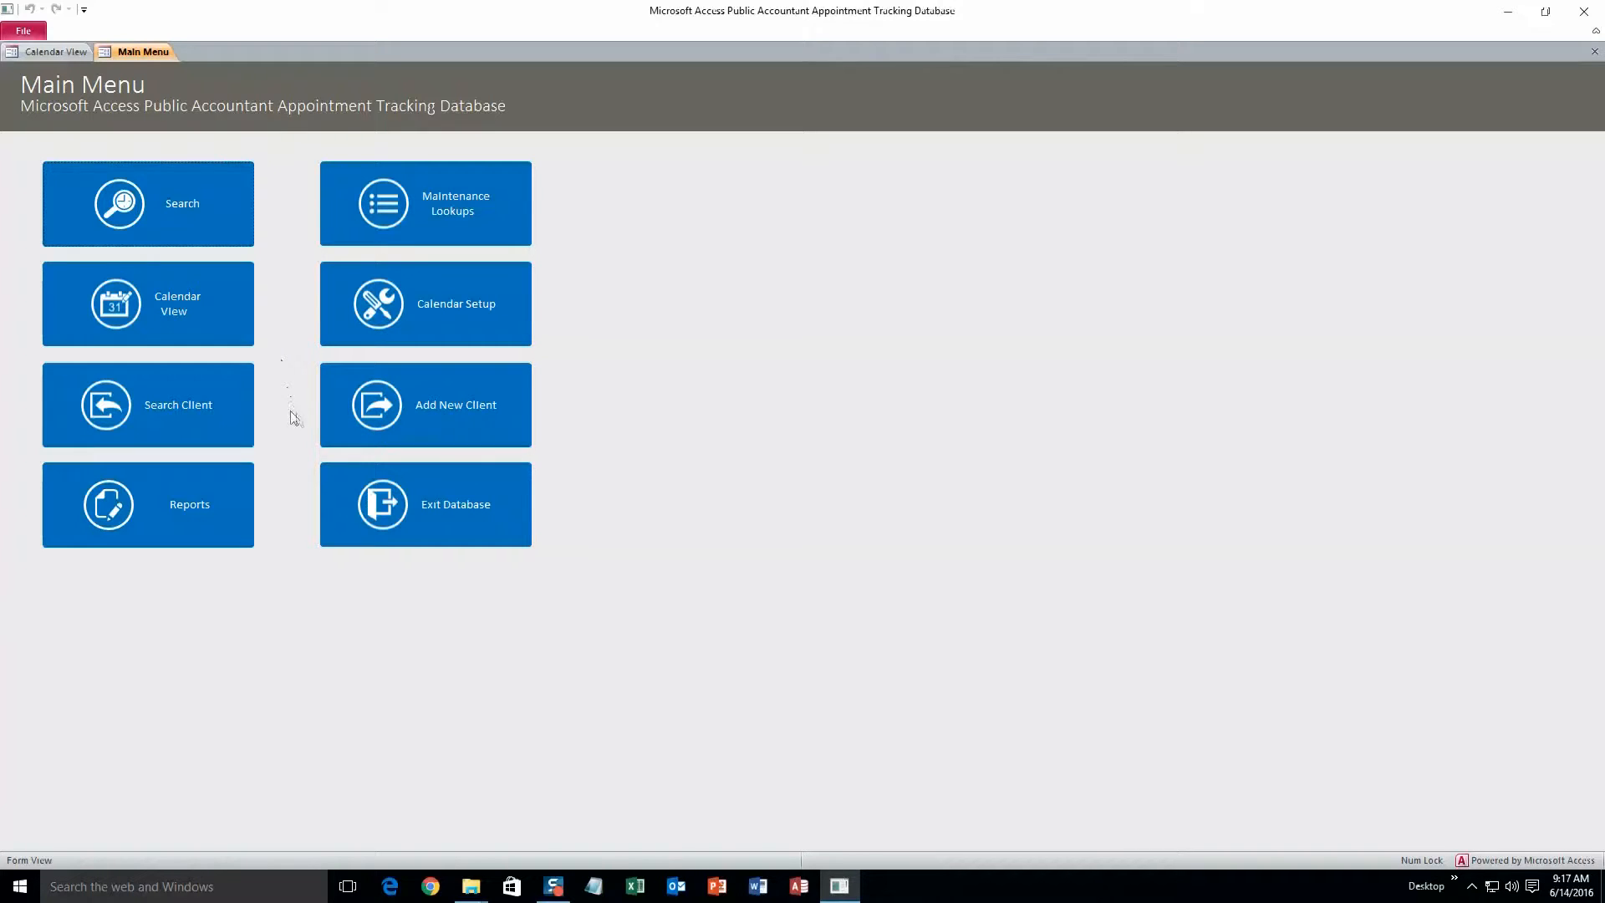
- Start a new client record and enter the client's first and last name
click(444, 409)
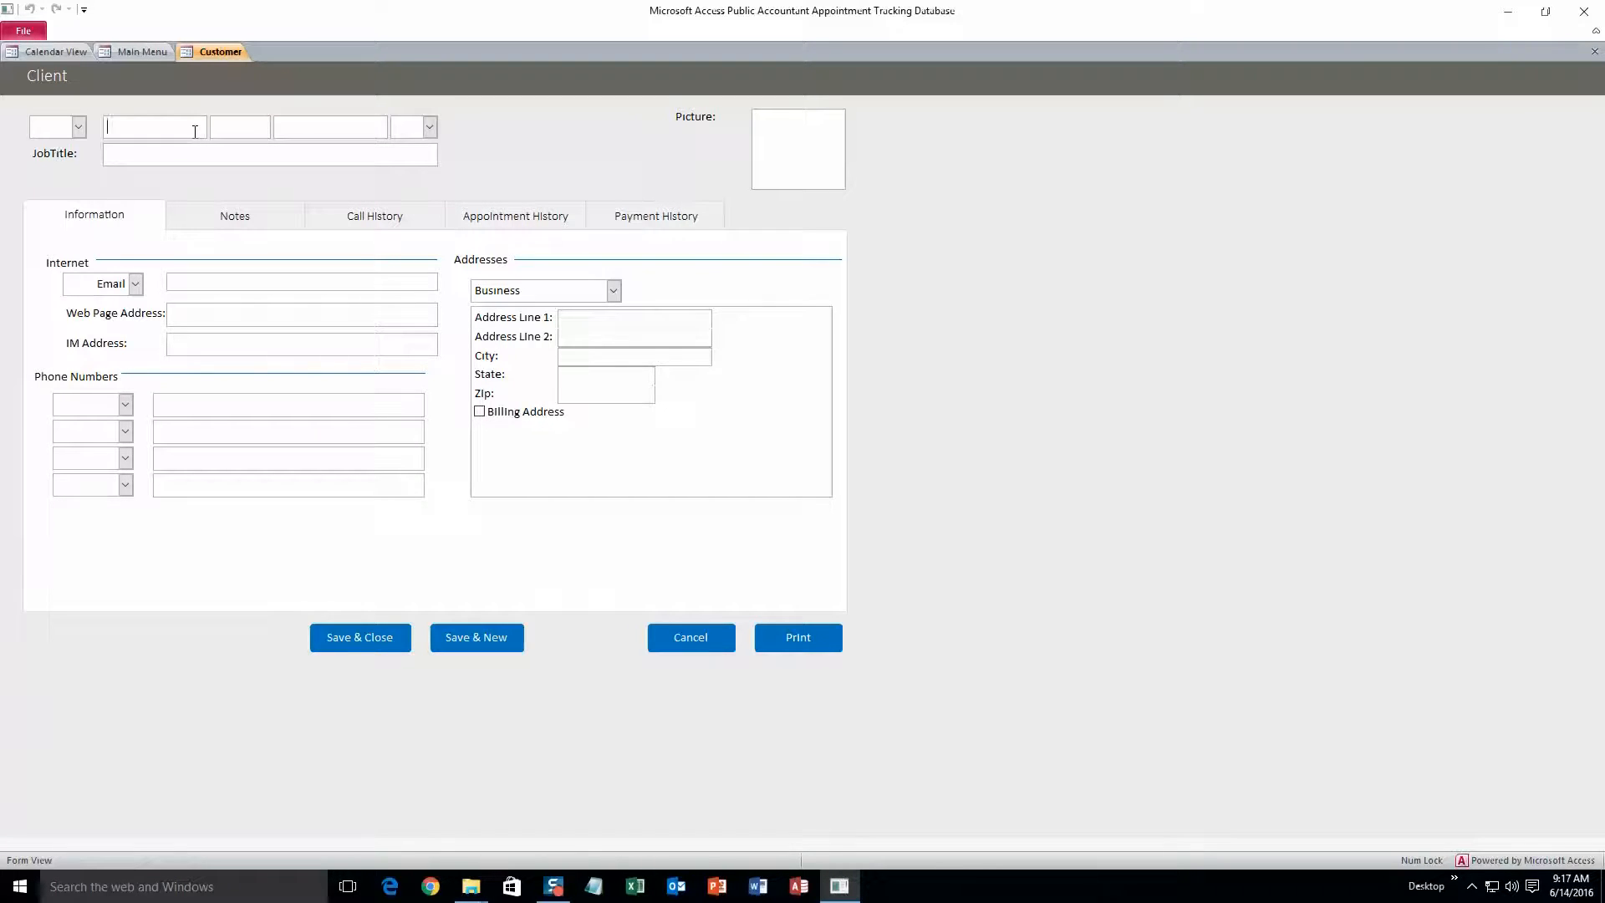
text(John)
click(281, 133)
text(Smith)
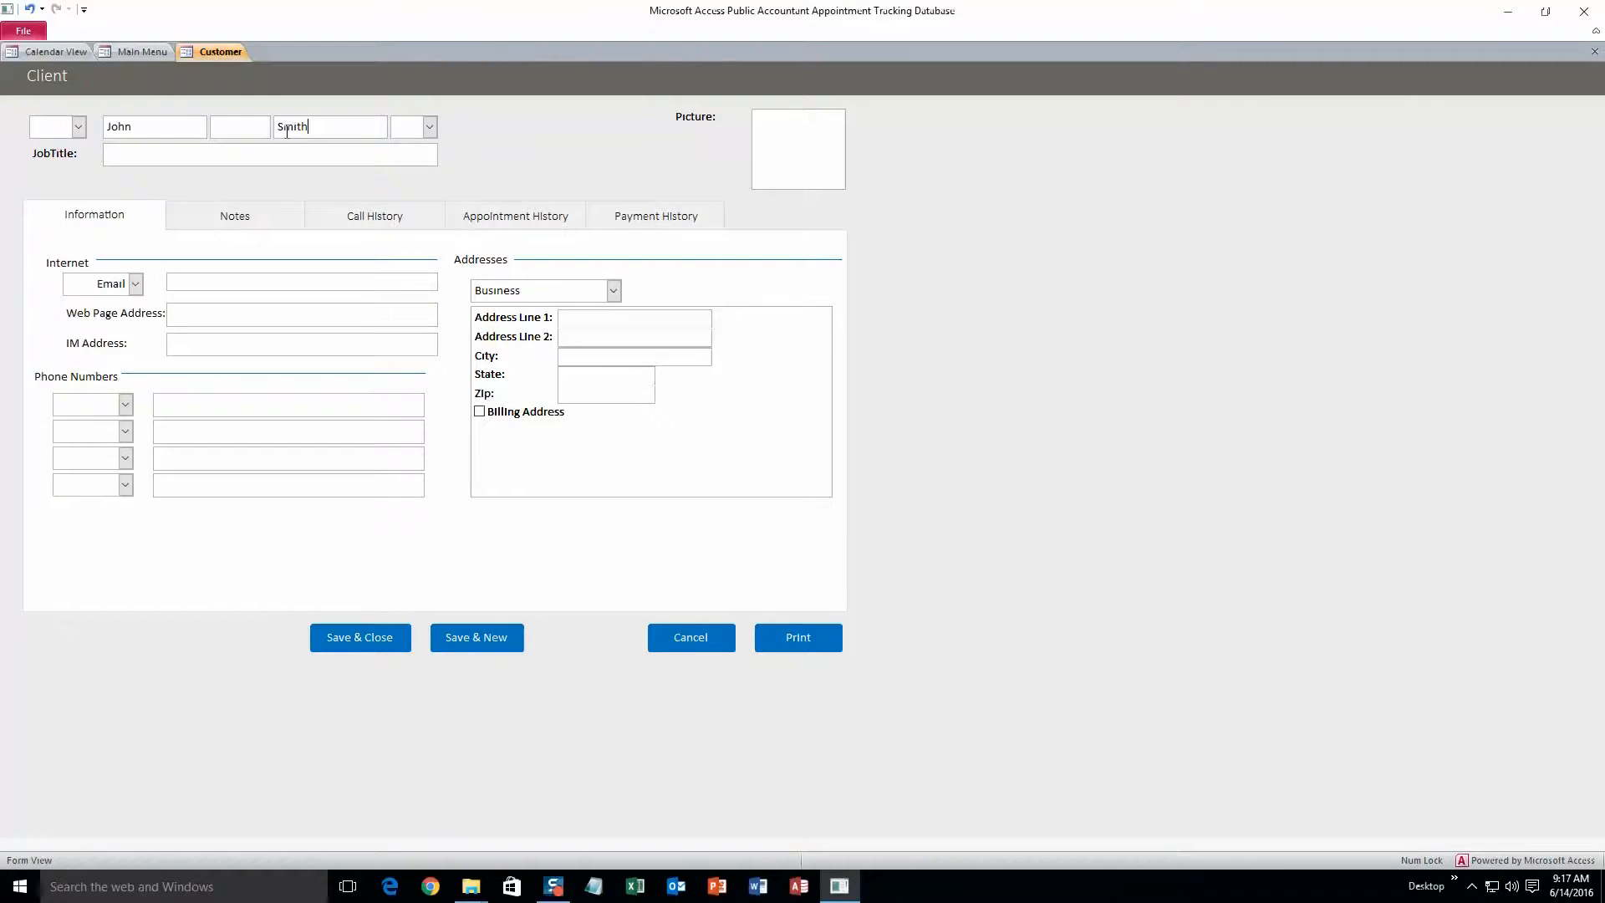
- Fill in the client's email address and the business address's first line, city and state
click(231, 279)
text(test@test.com)
click(563, 317)
text(123423534)
click(574, 357)
text(Roland)
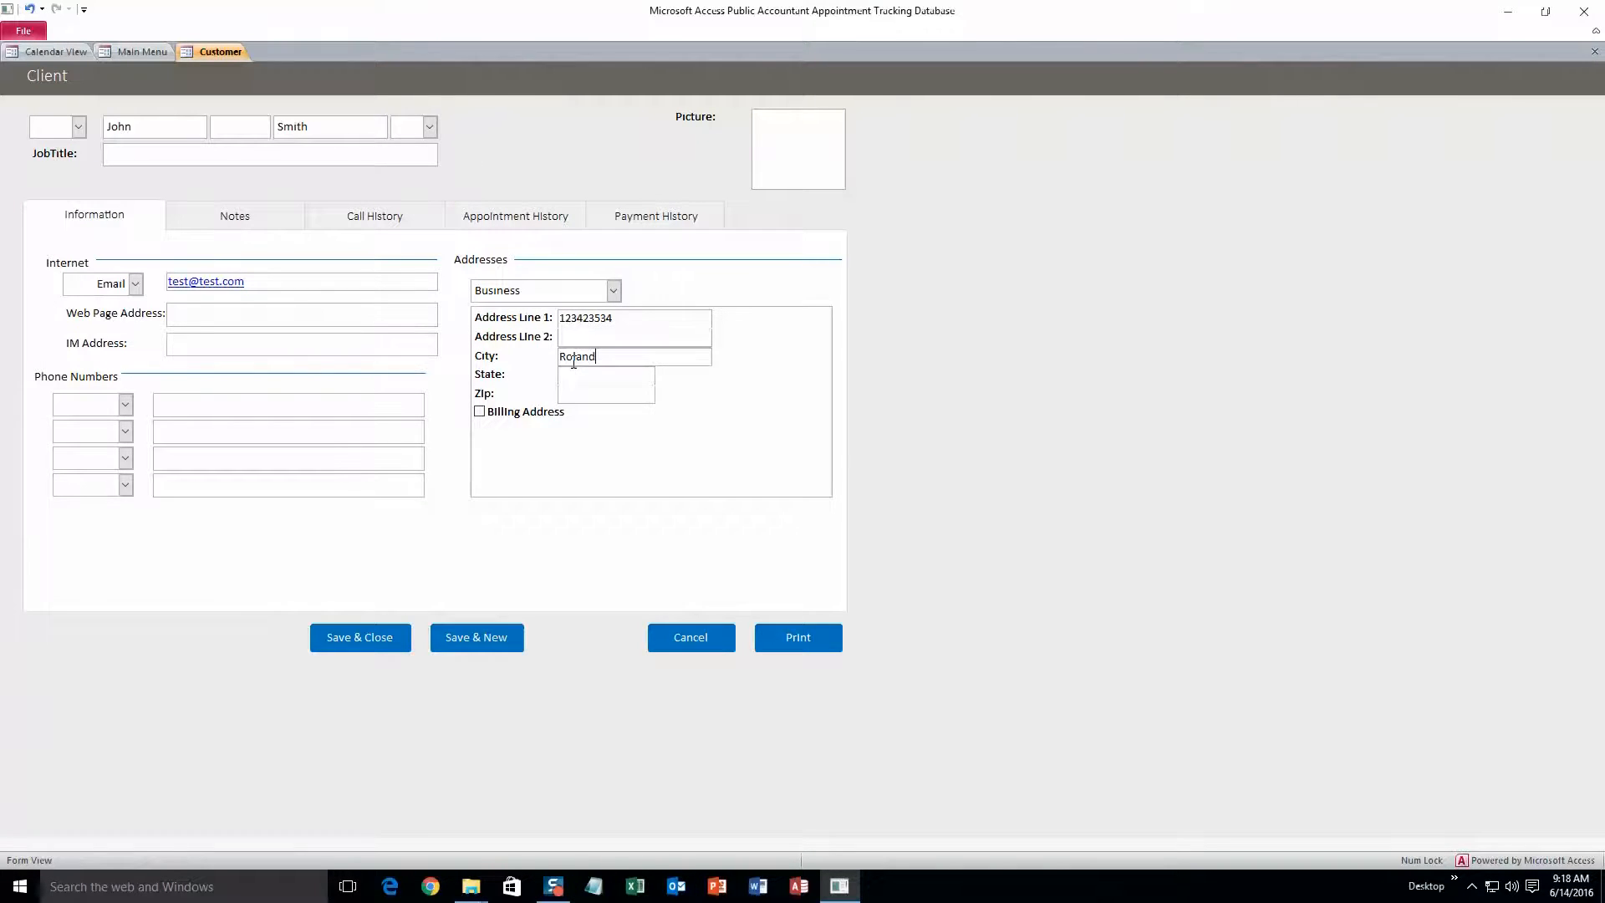
click(570, 377)
text(IA)
- Review the client's phone types, notes and call, appointment and payment histories, and save and close the record
click(125, 405)
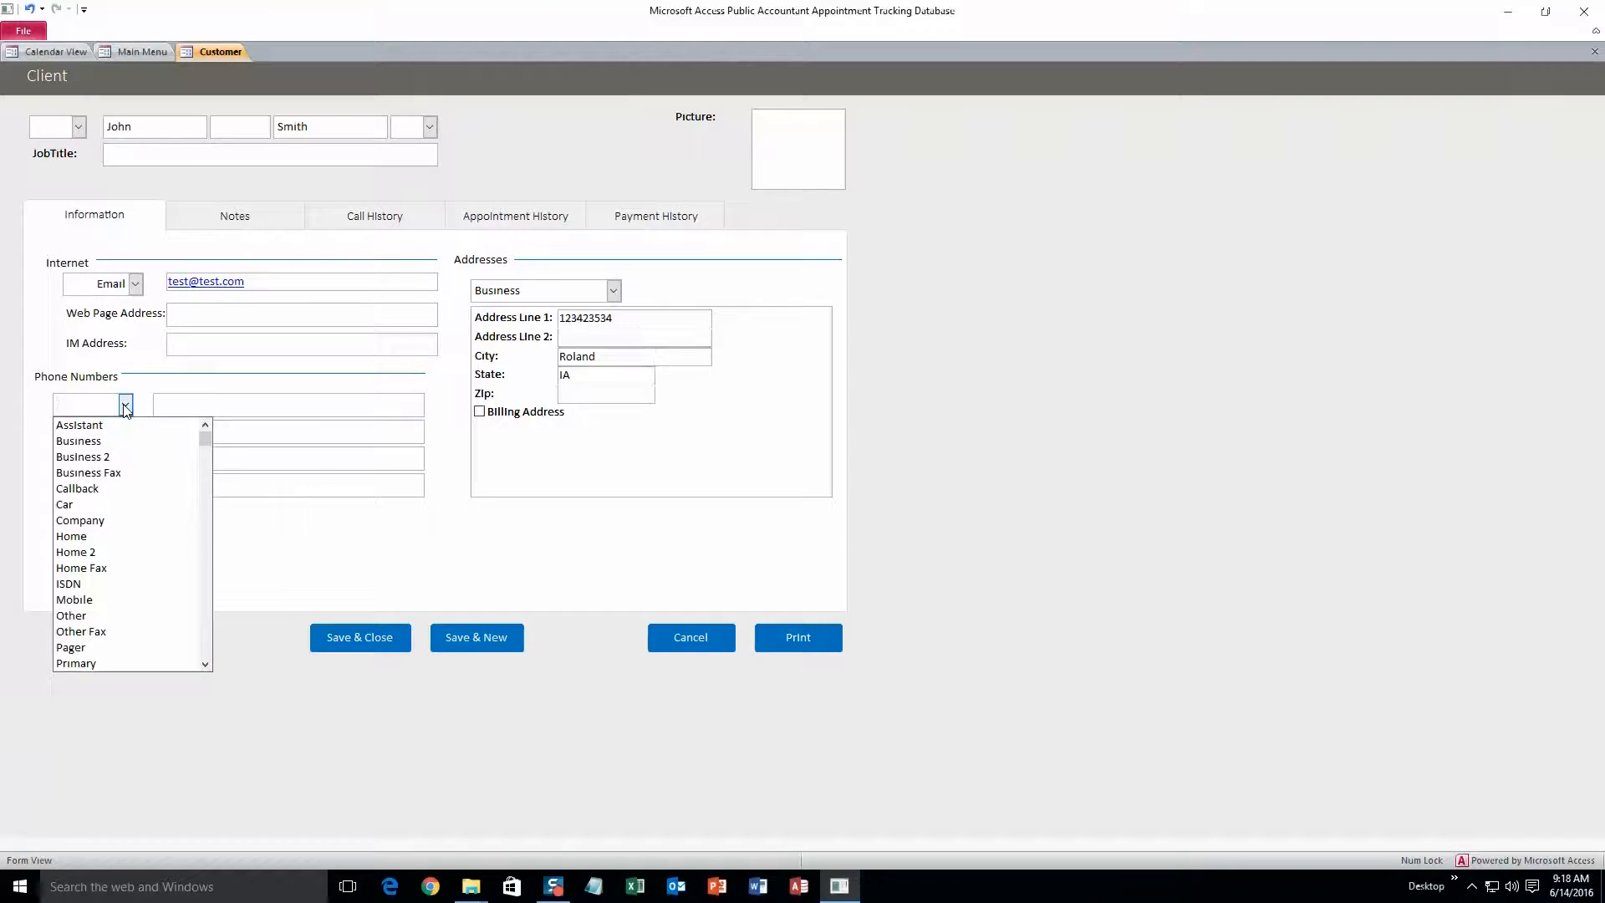
click(125, 407)
click(228, 217)
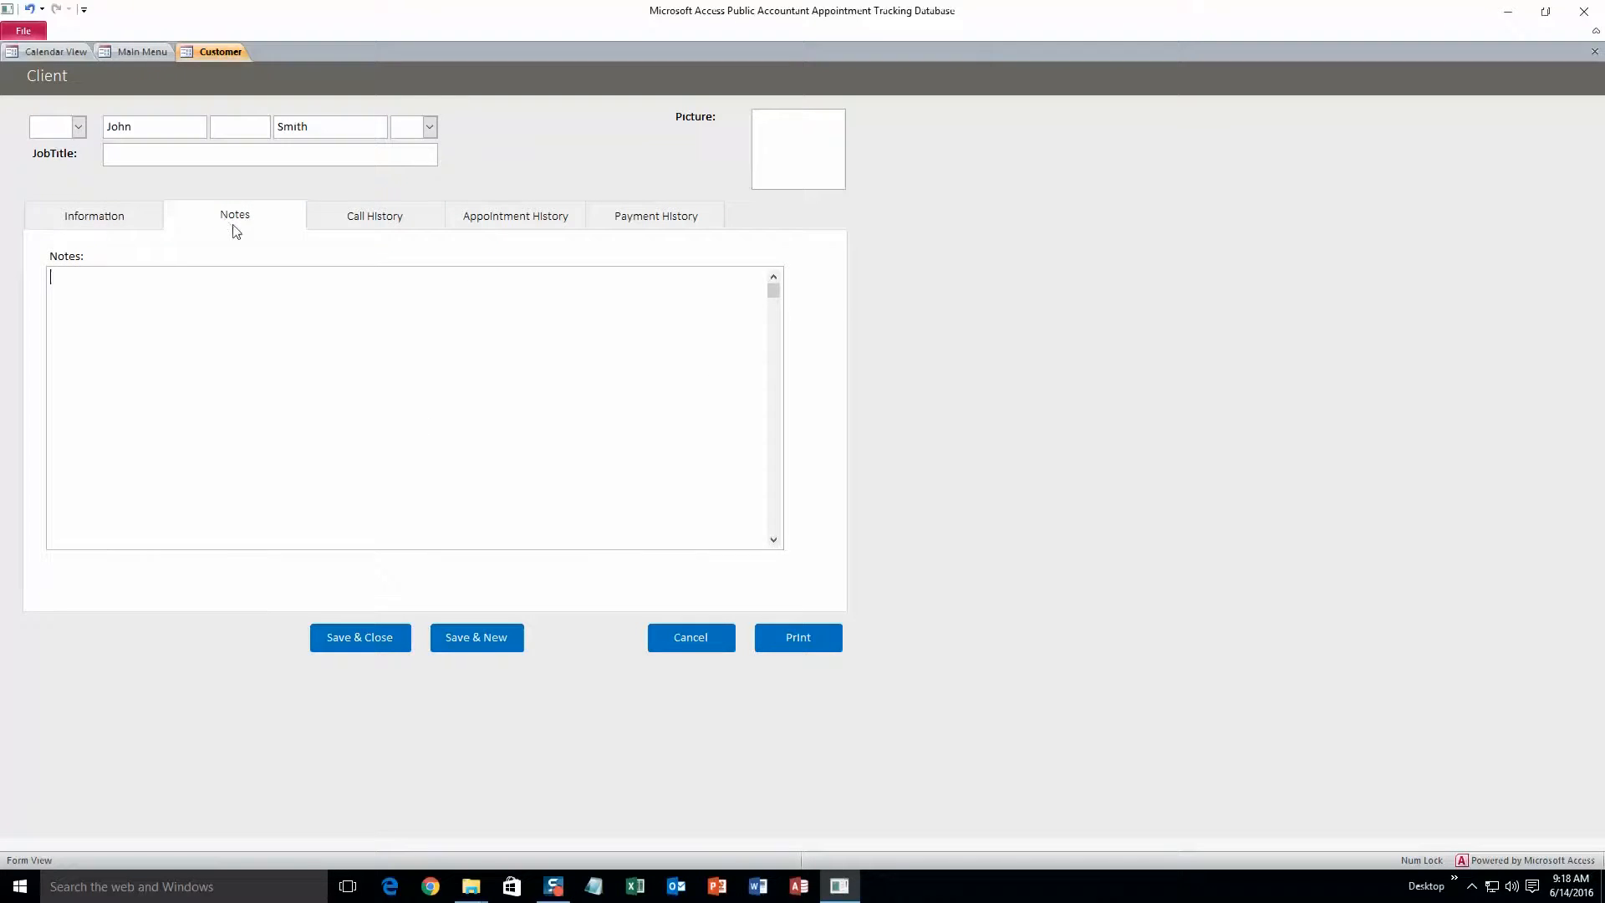
click(371, 220)
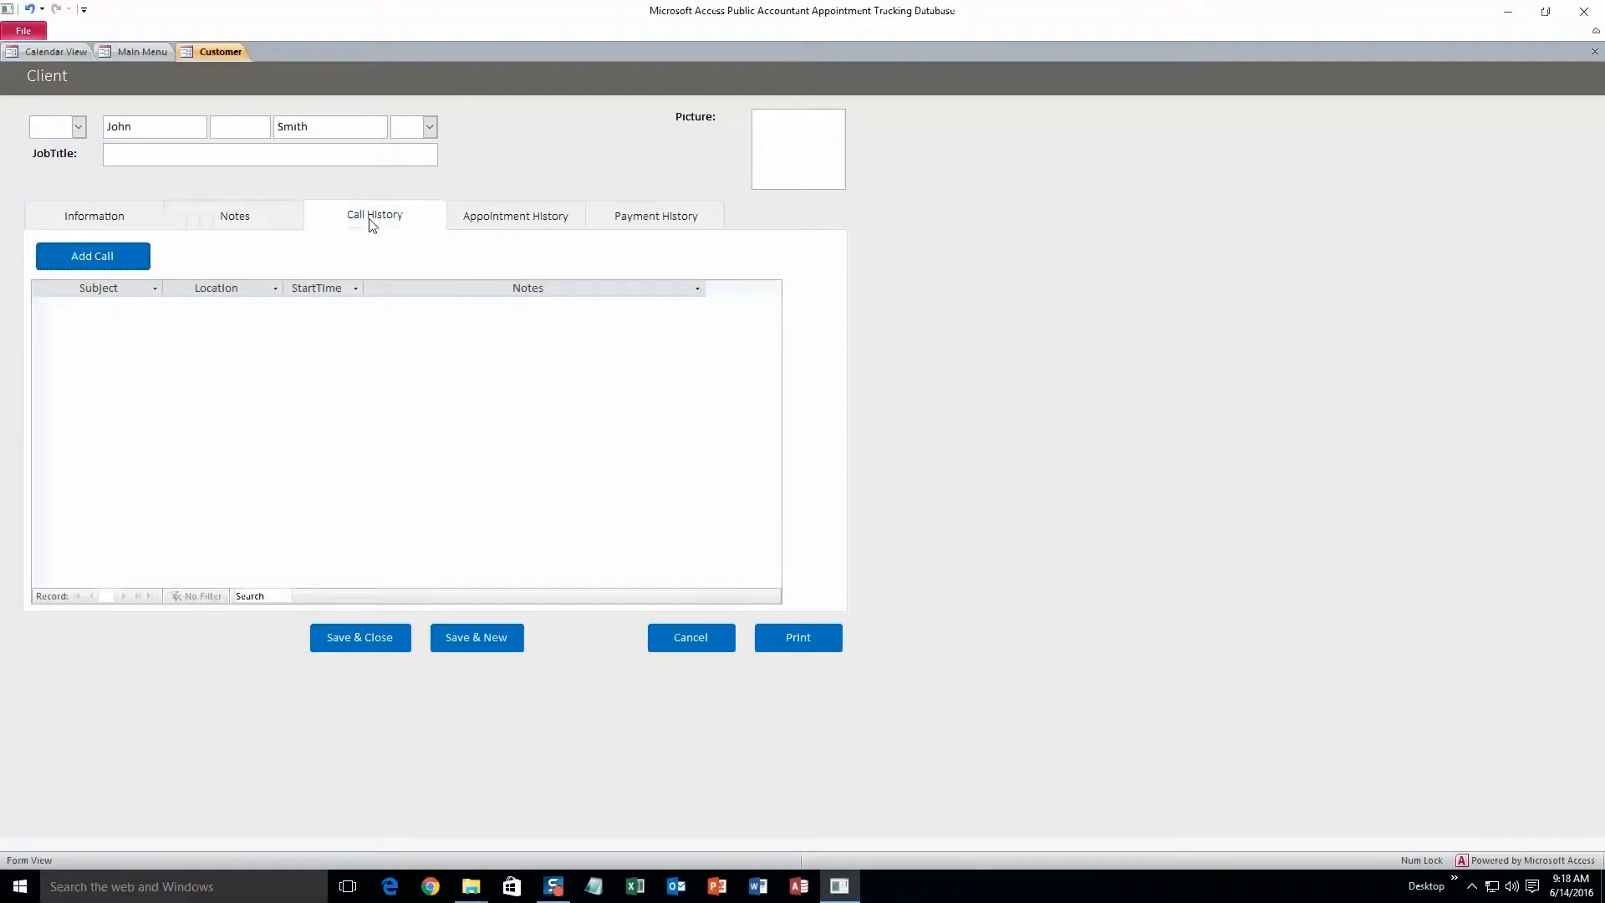
click(514, 227)
click(618, 226)
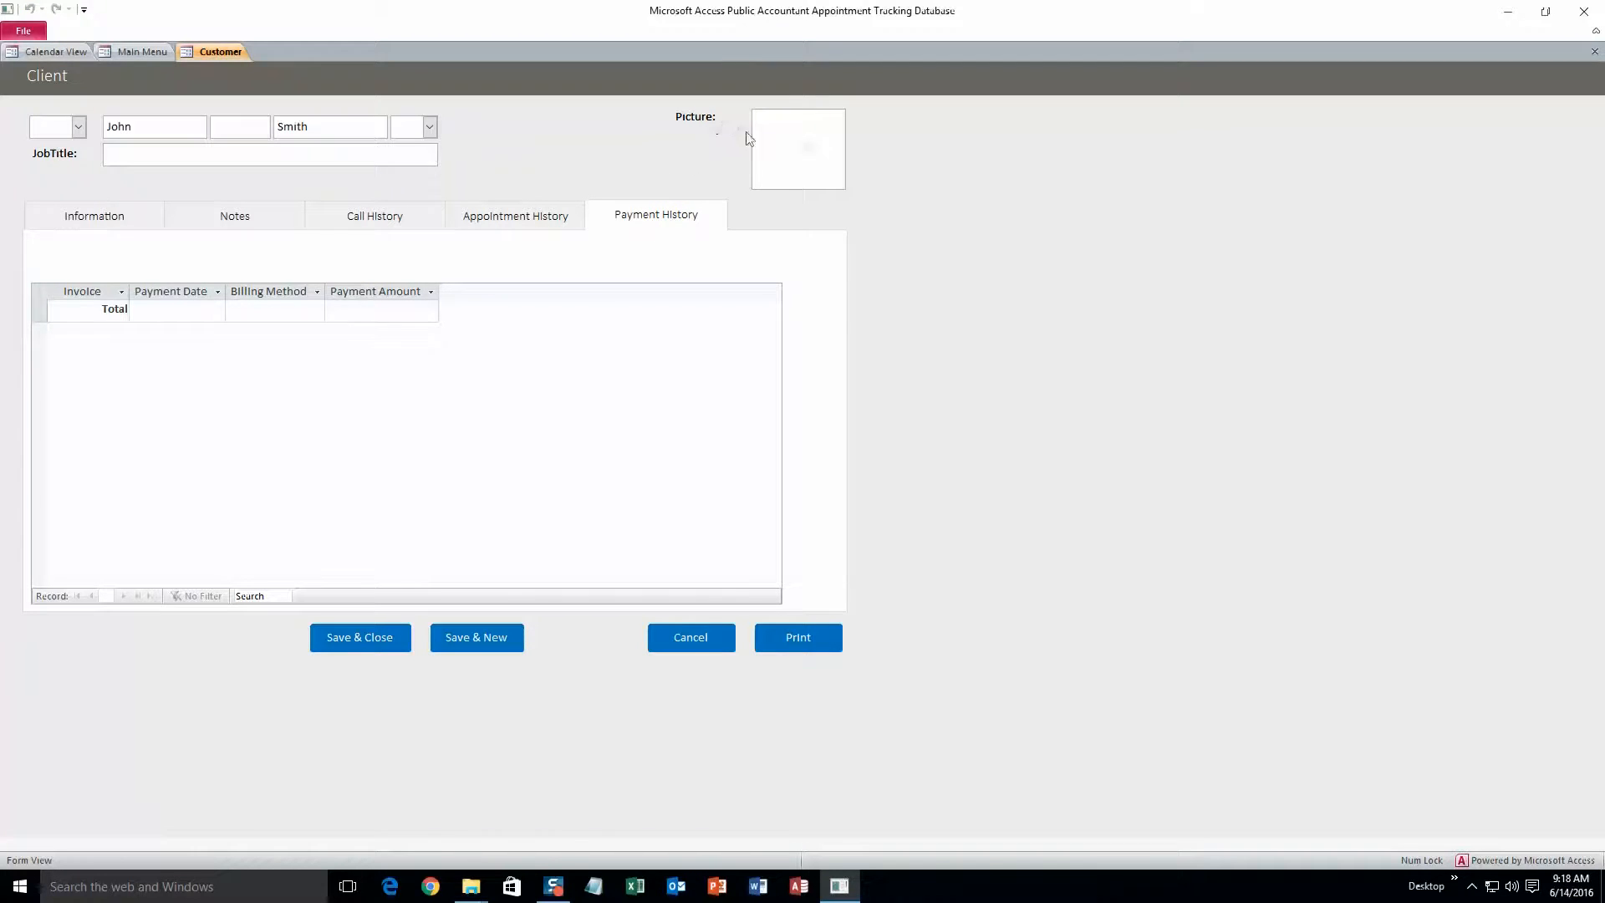
click(60, 224)
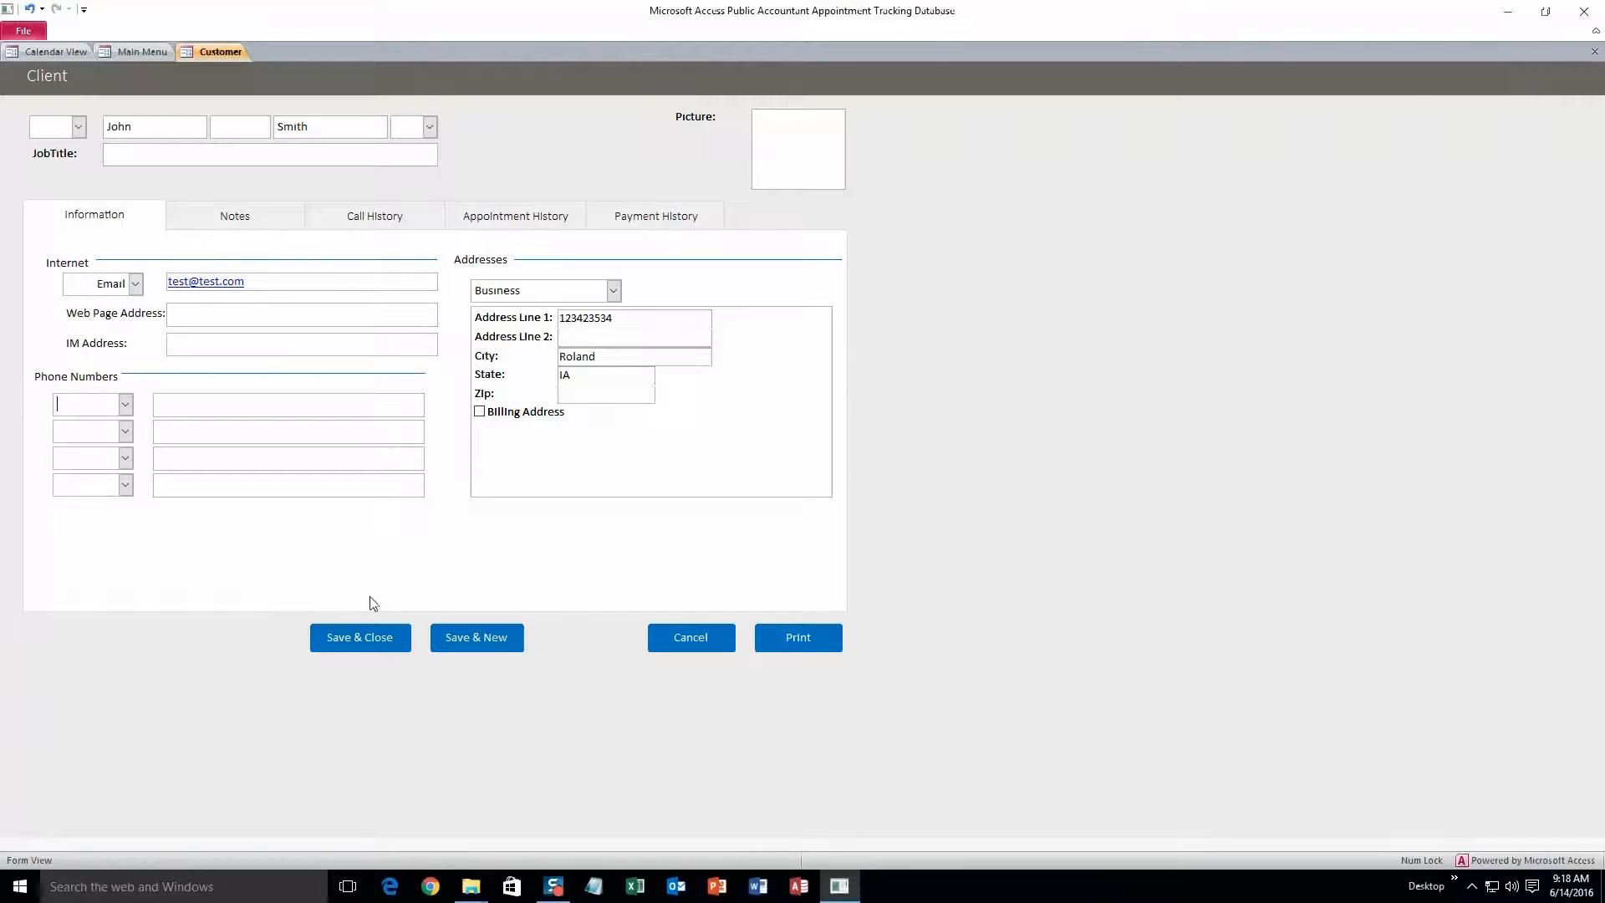
click(369, 644)
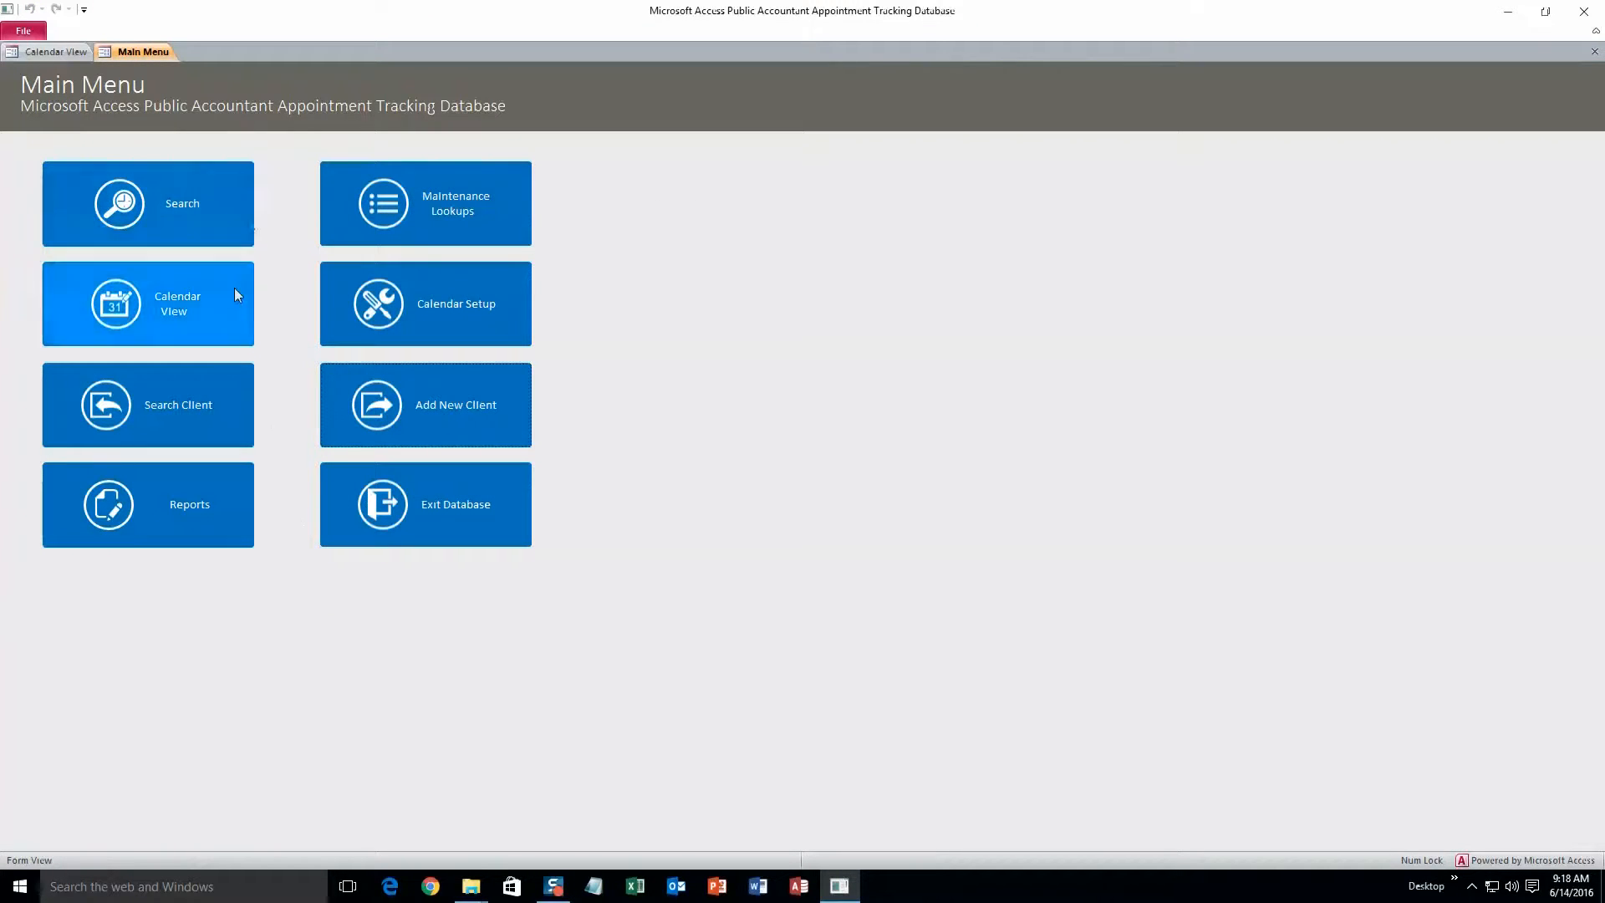
- Search the clients by last name and view the matching client's record, closing it without changes
click(214, 406)
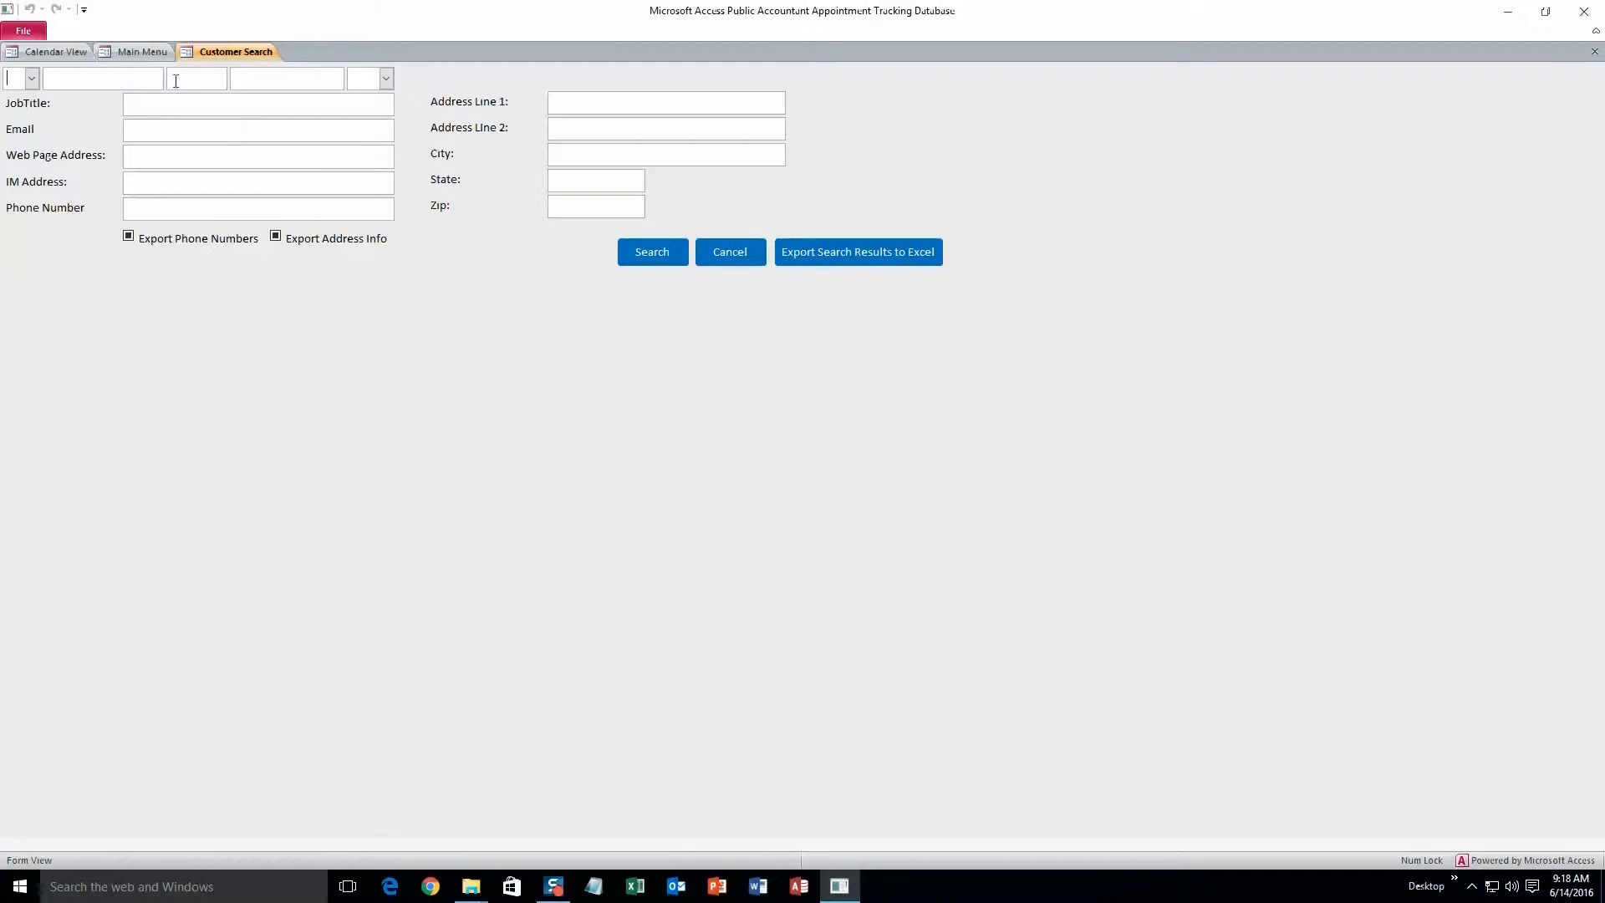
text(Smith)
click(639, 254)
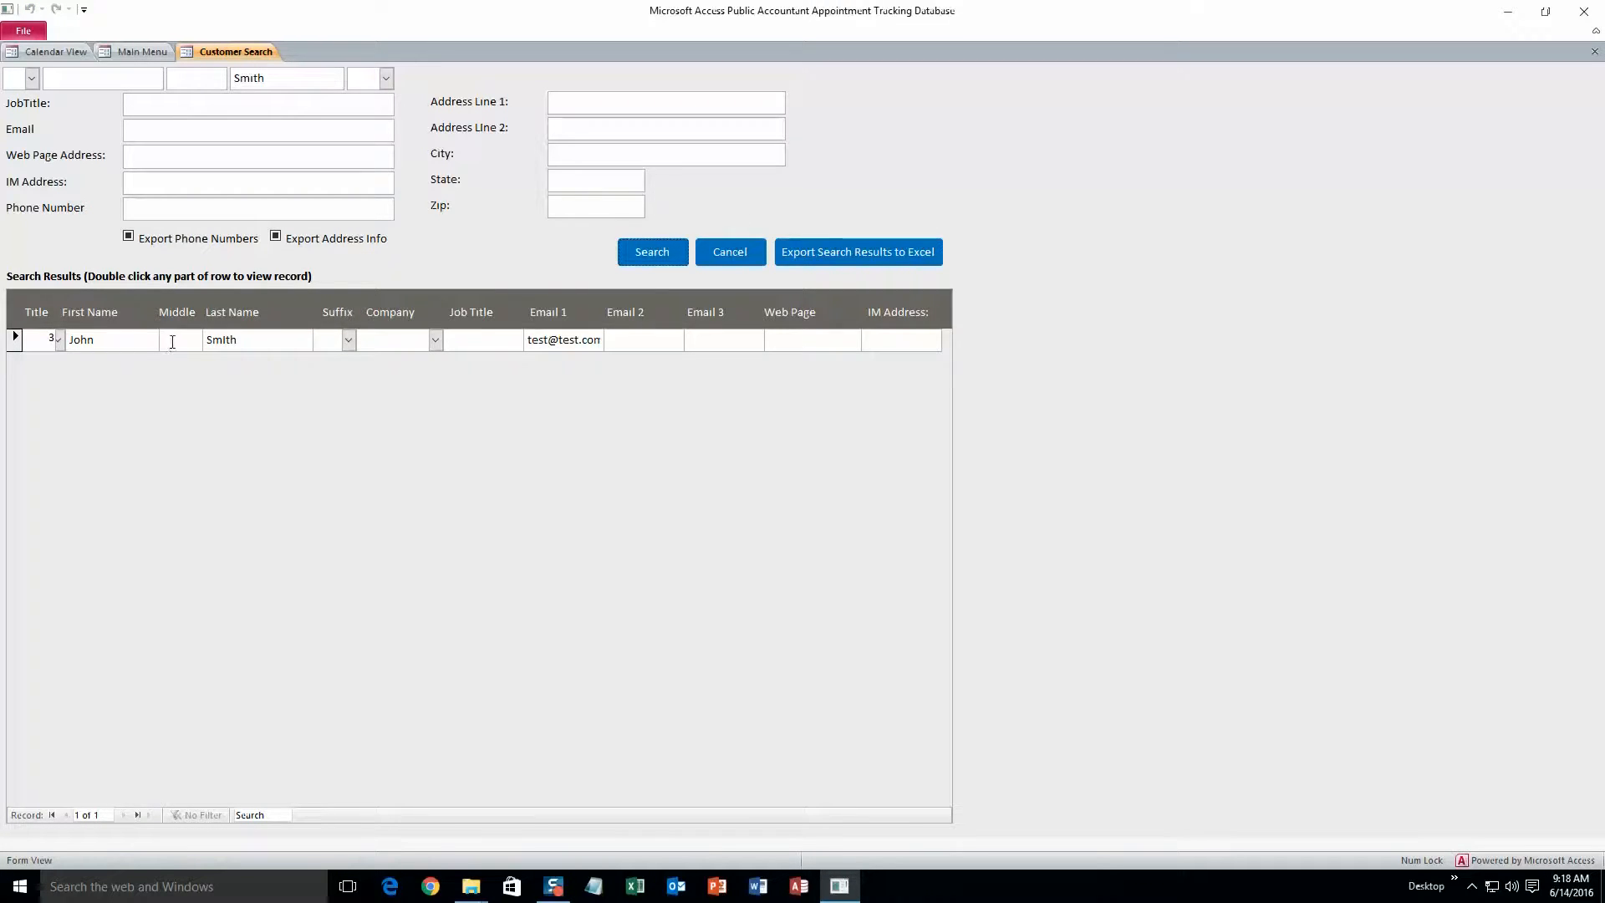
double_click(304, 341)
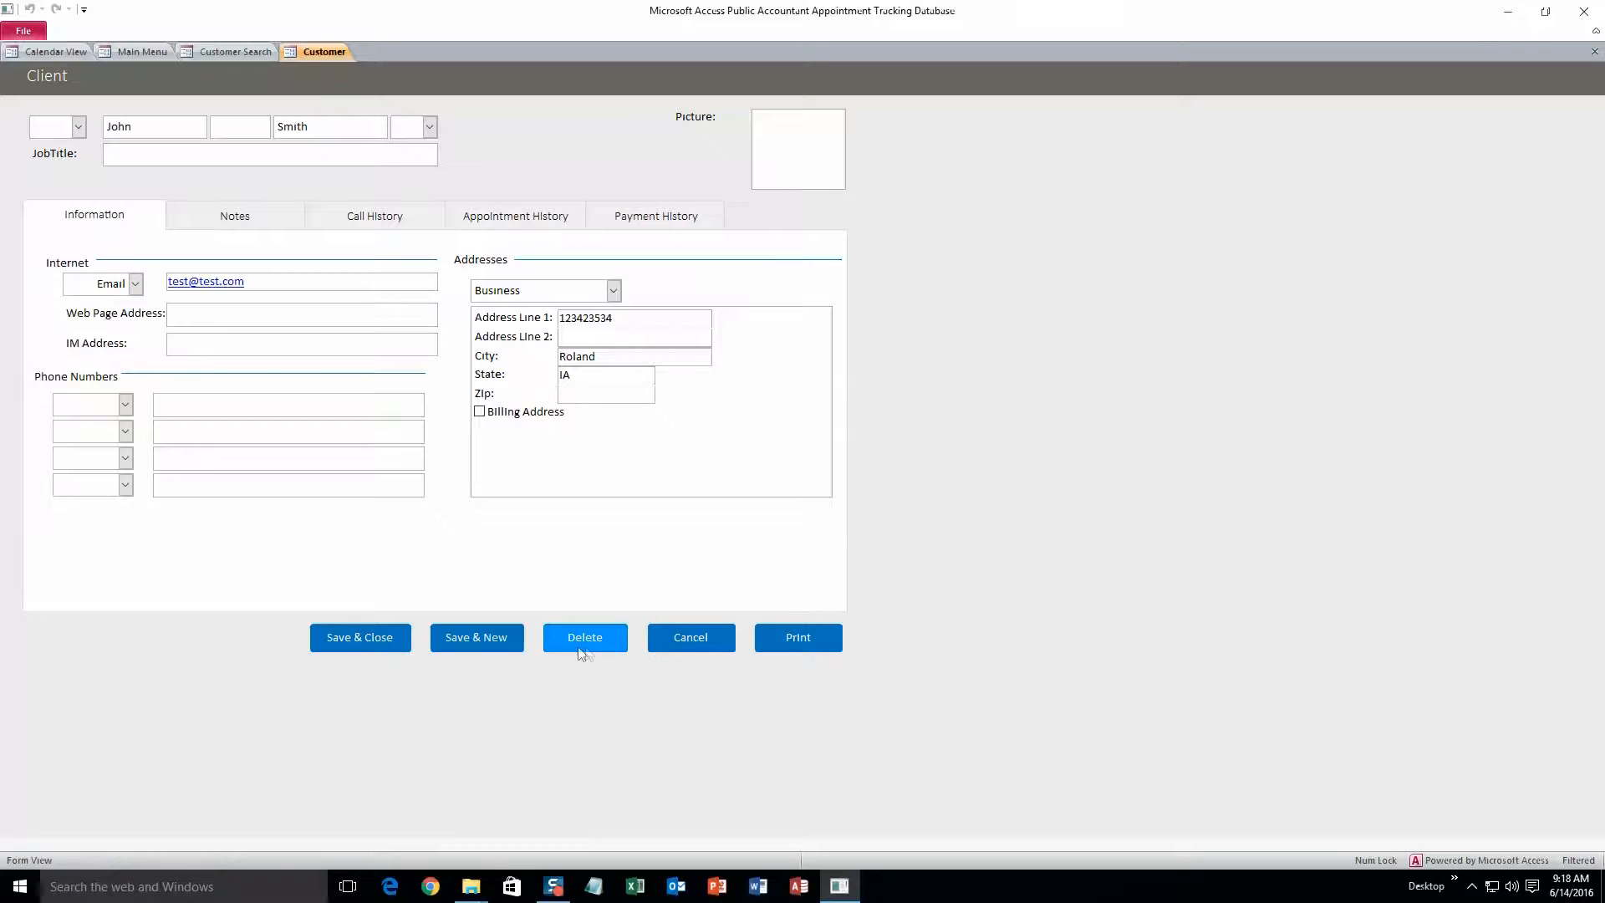
click(678, 640)
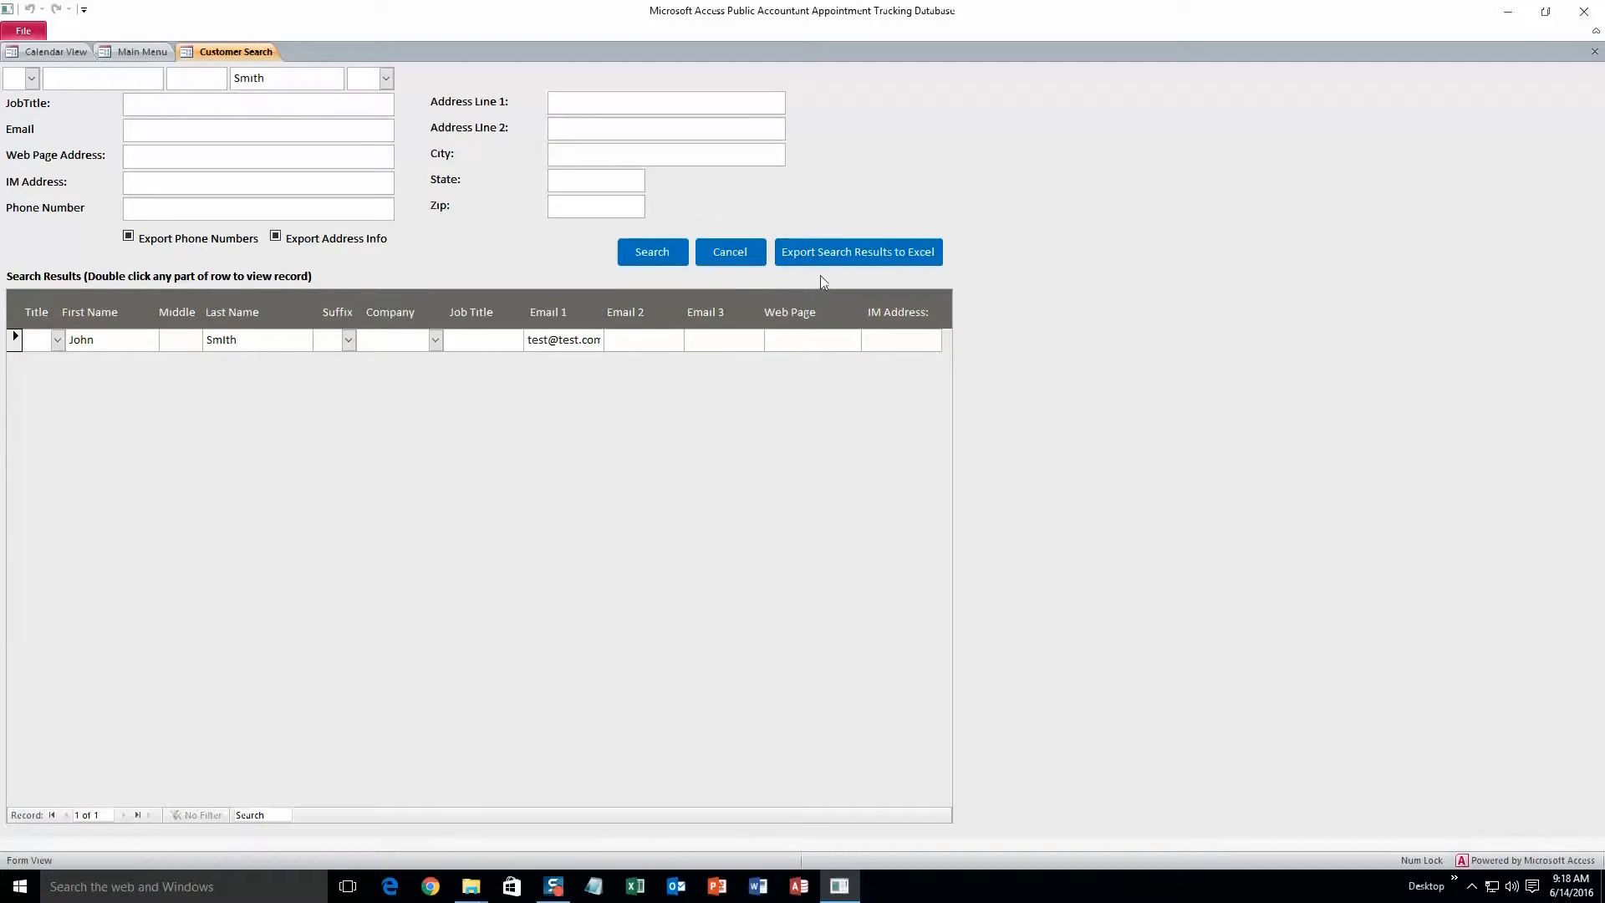
- Export the client search results to Excel and close the exported workbook
click(832, 252)
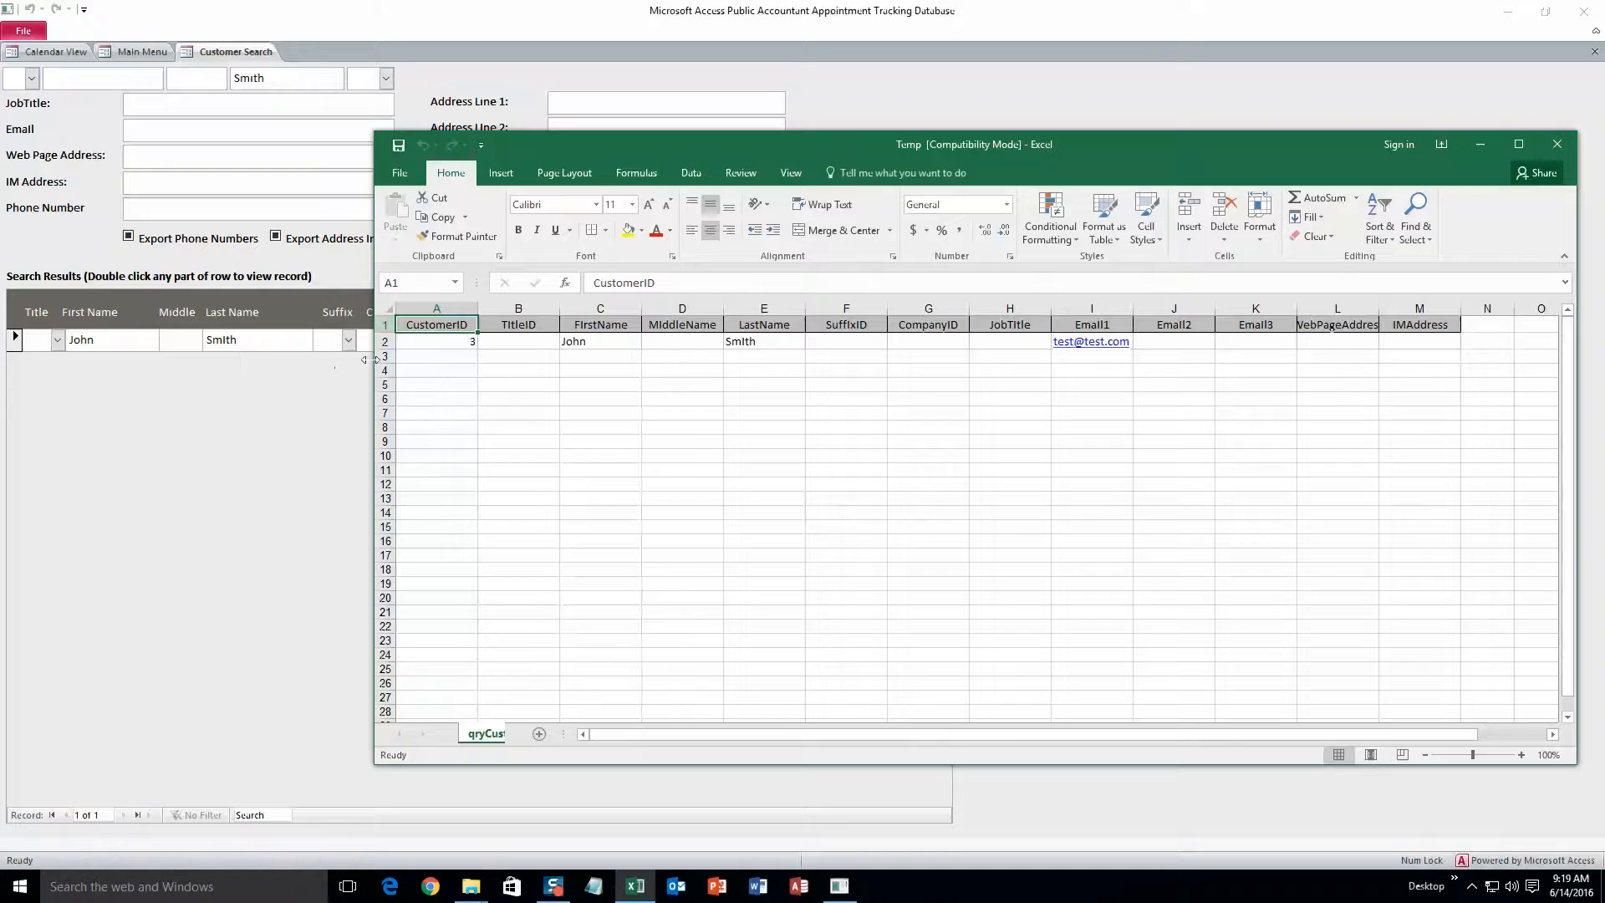
click(1557, 144)
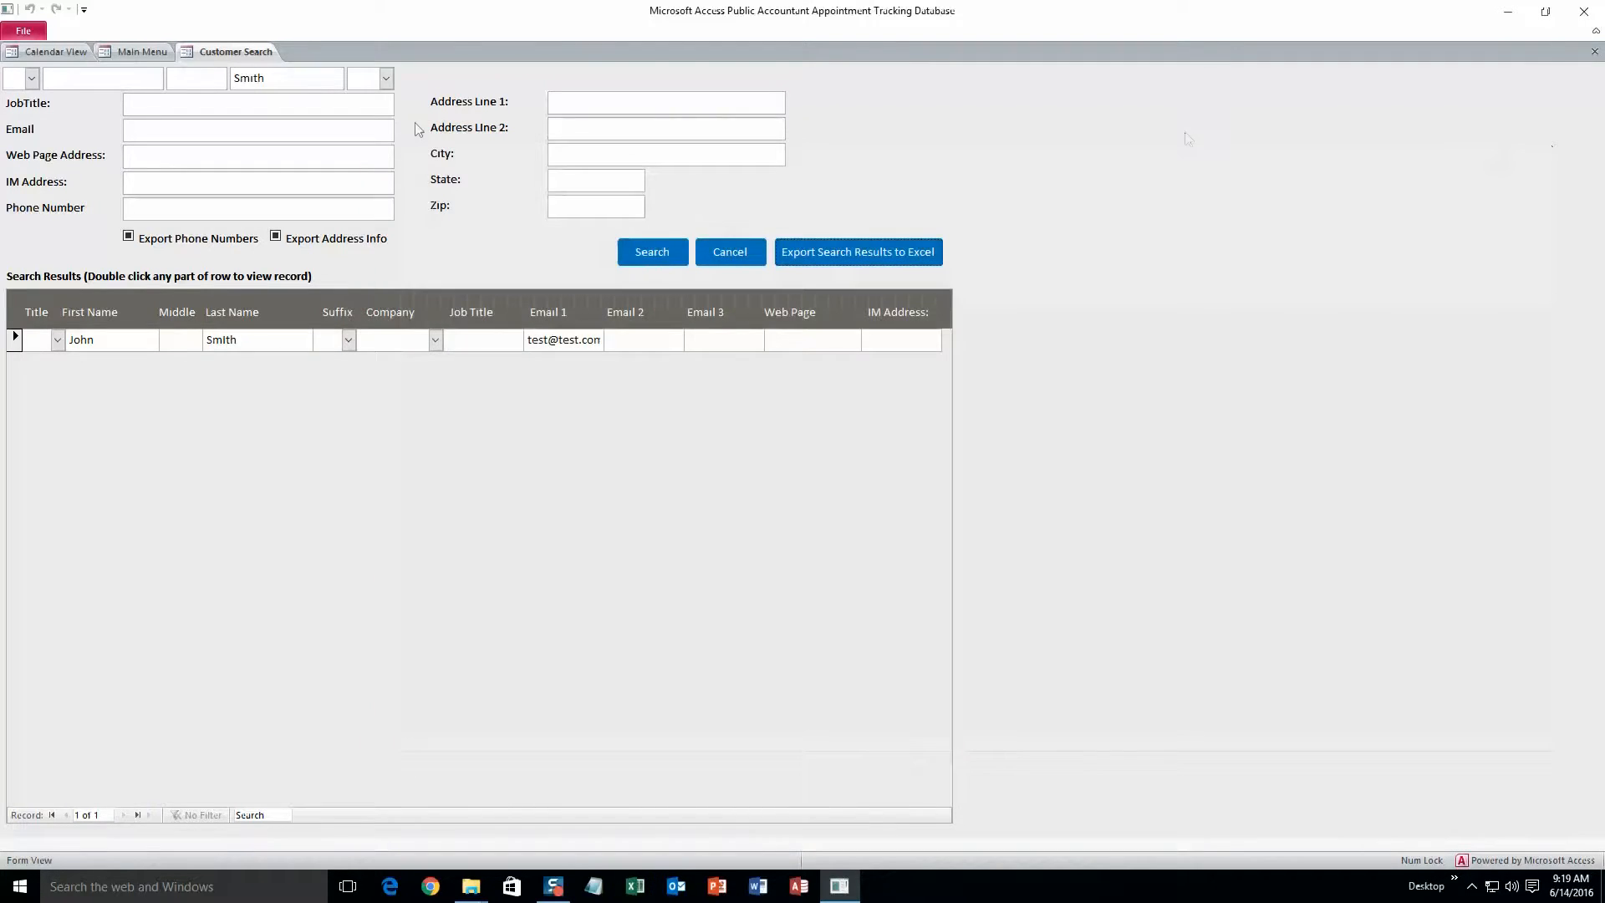
- Open the calendar and look through its Week, Bi-Weekly, Month and Month/Day views
click(140, 51)
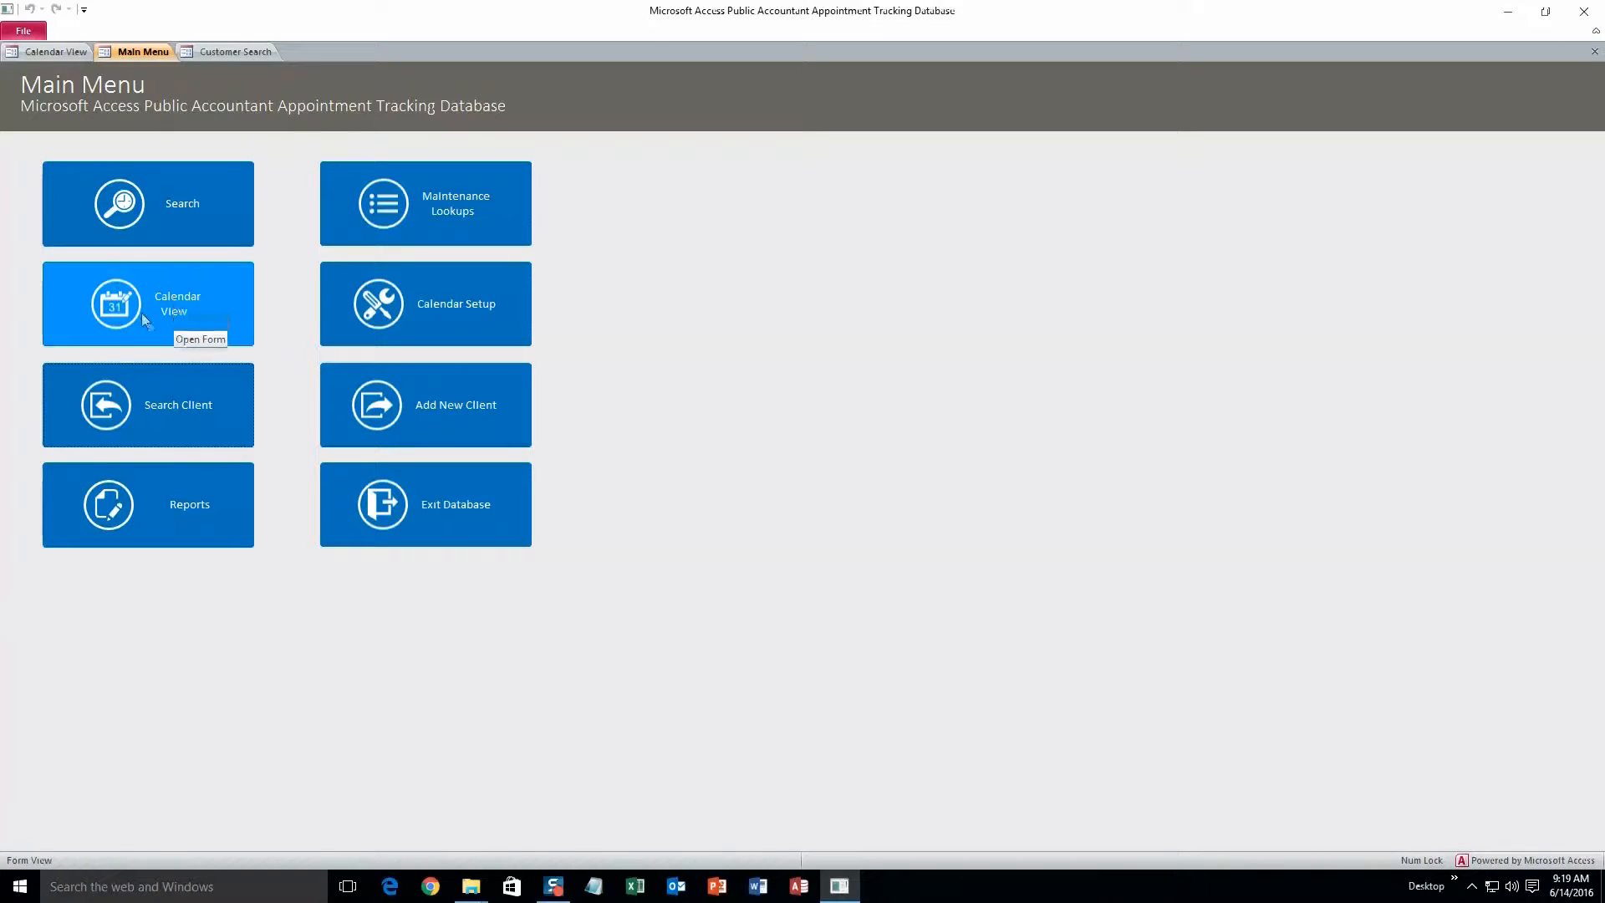
click(177, 293)
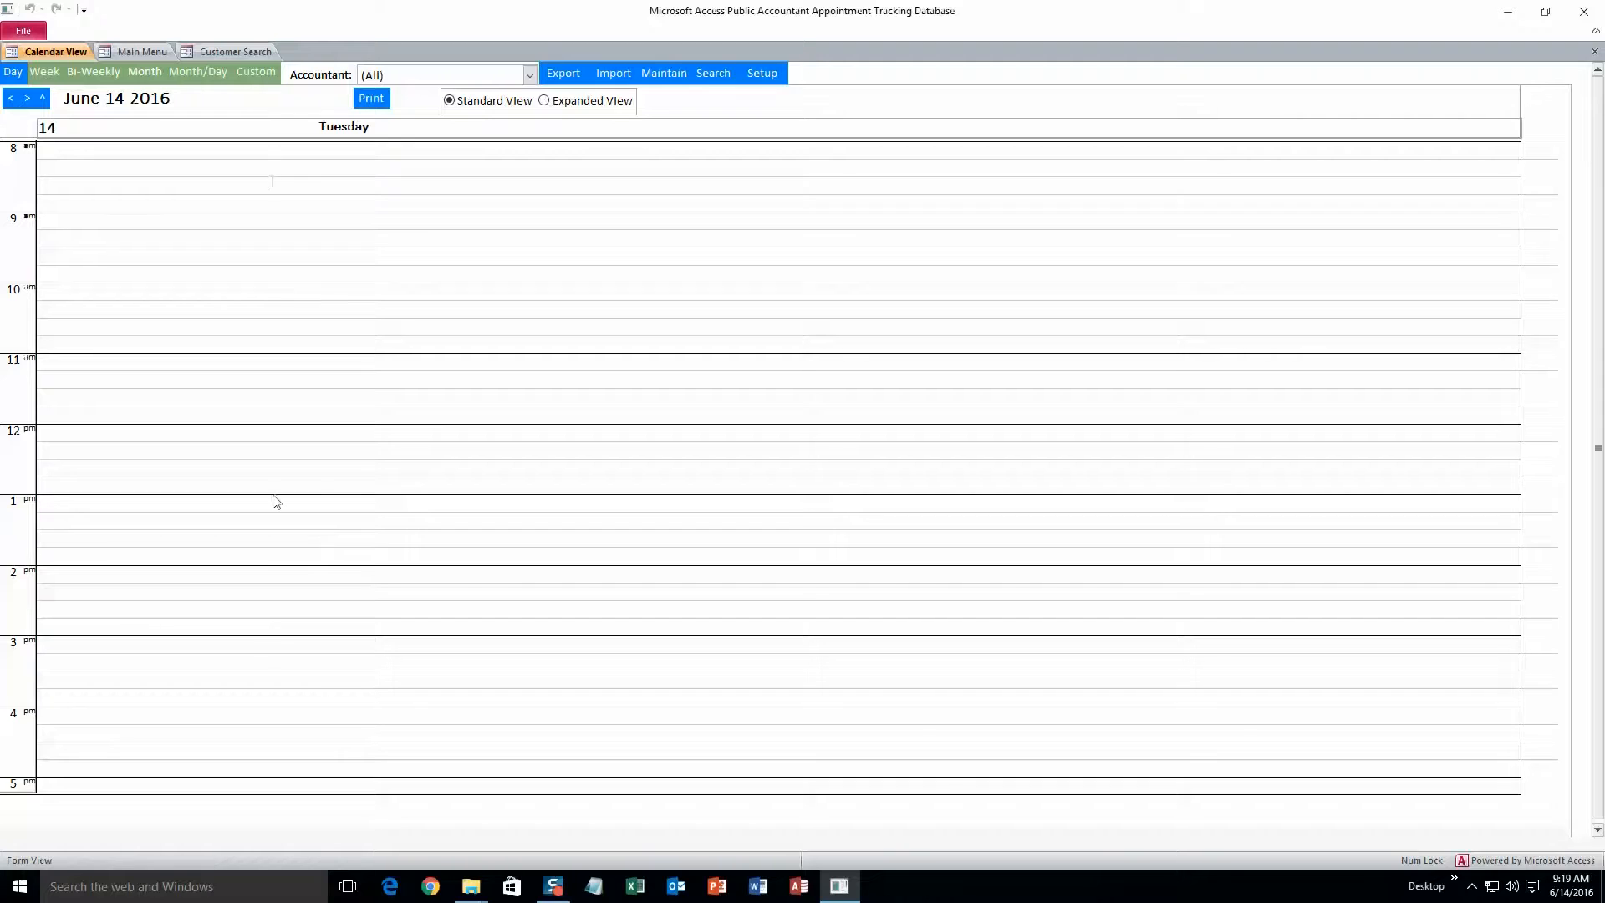
click(43, 72)
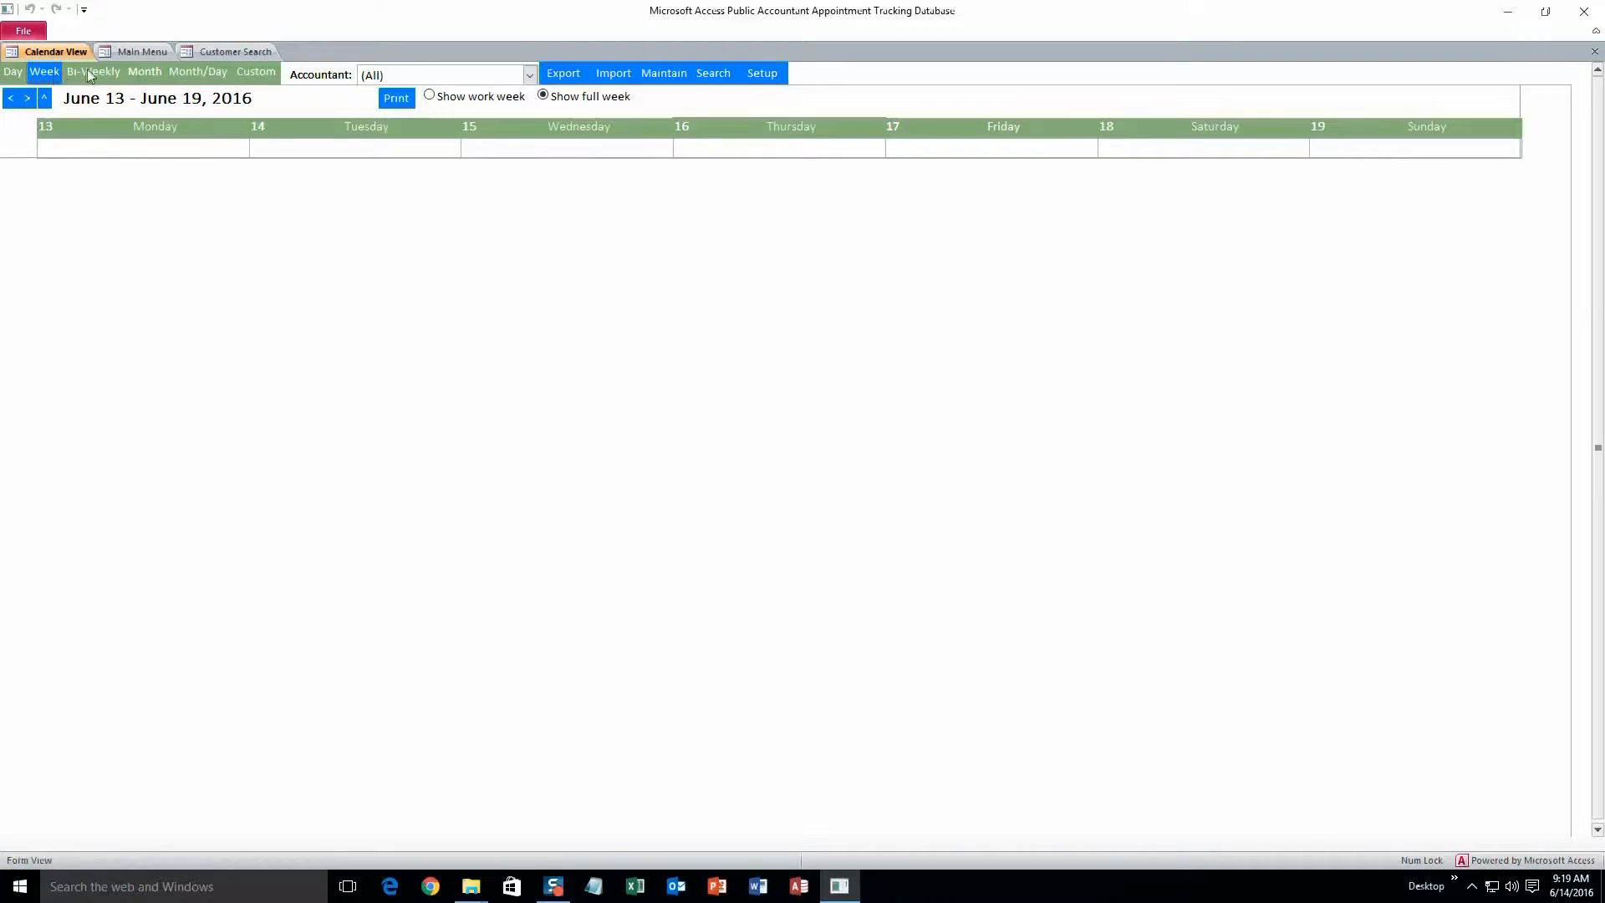
click(144, 72)
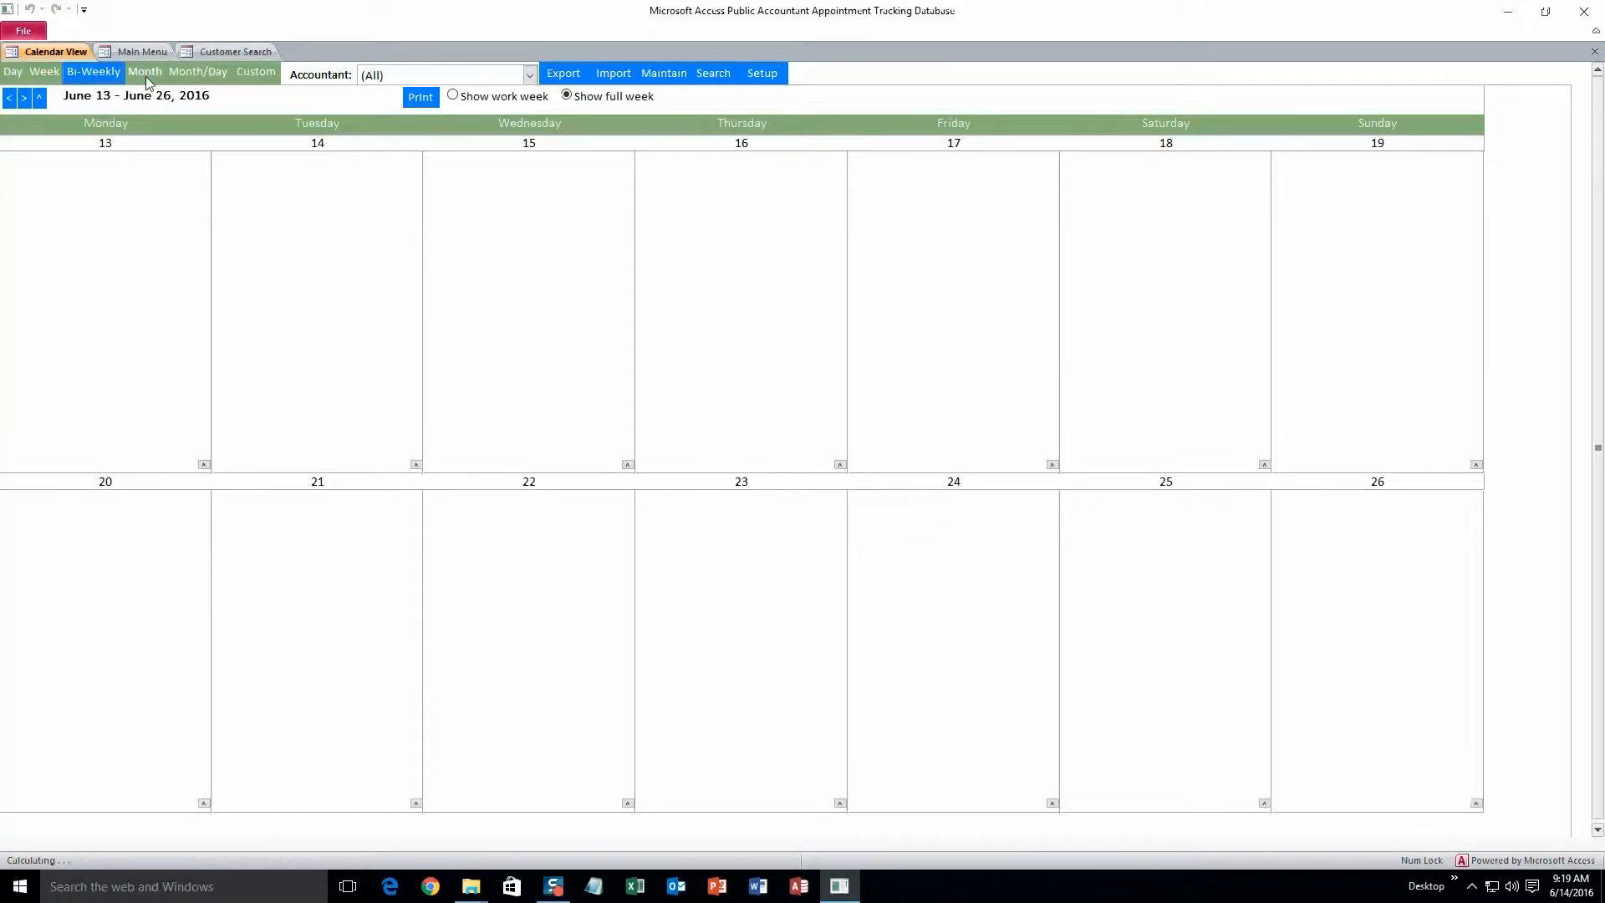
click(146, 74)
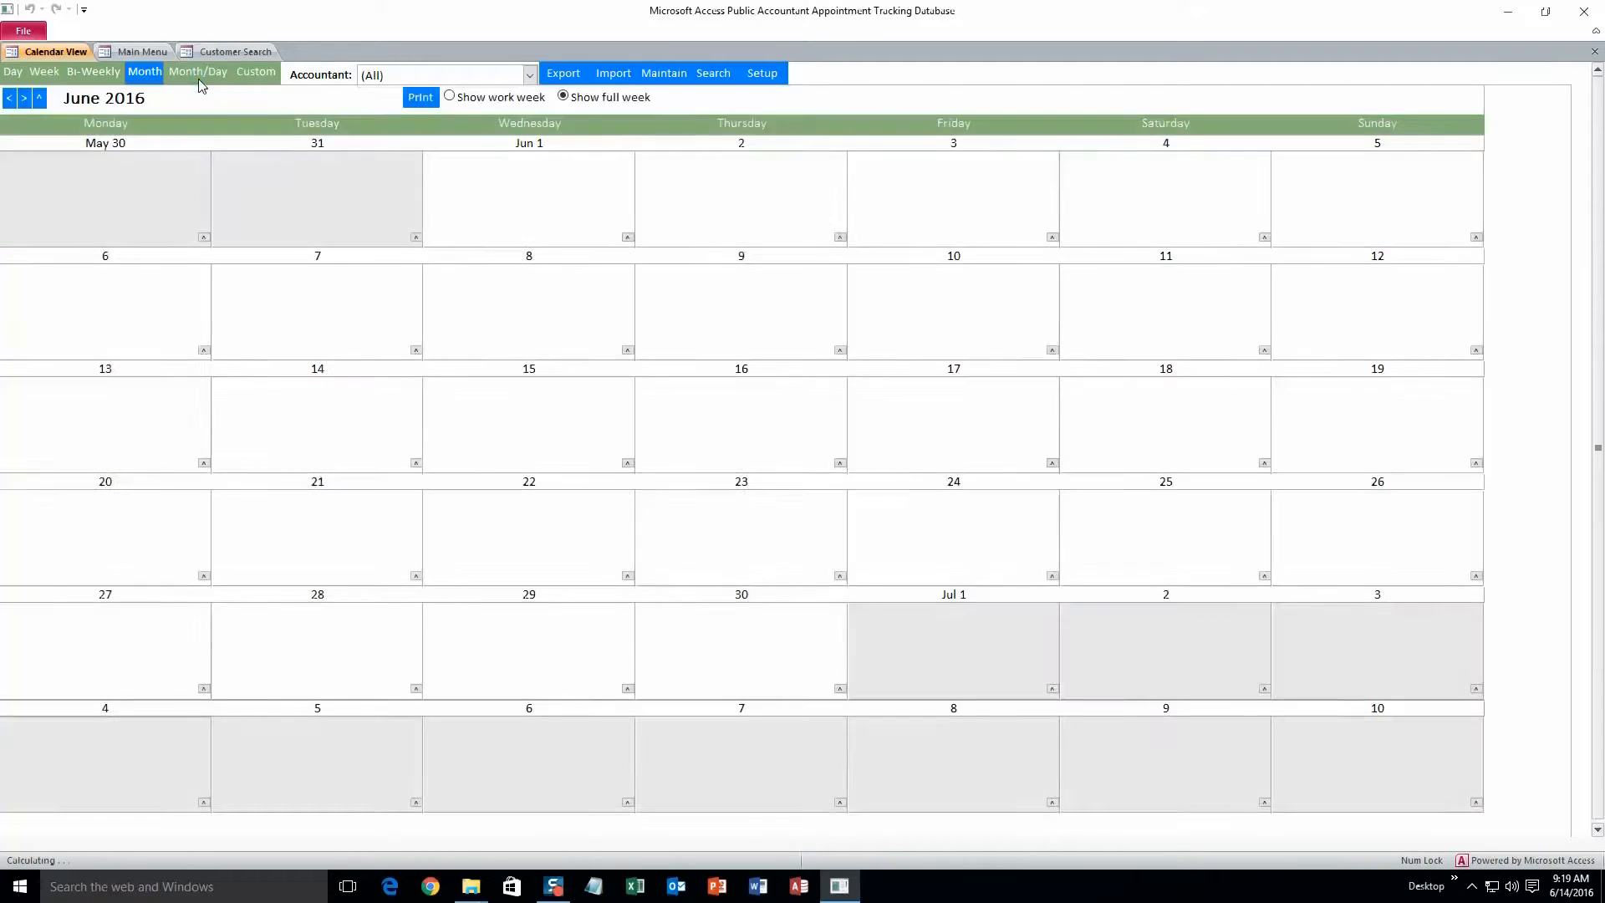
click(198, 73)
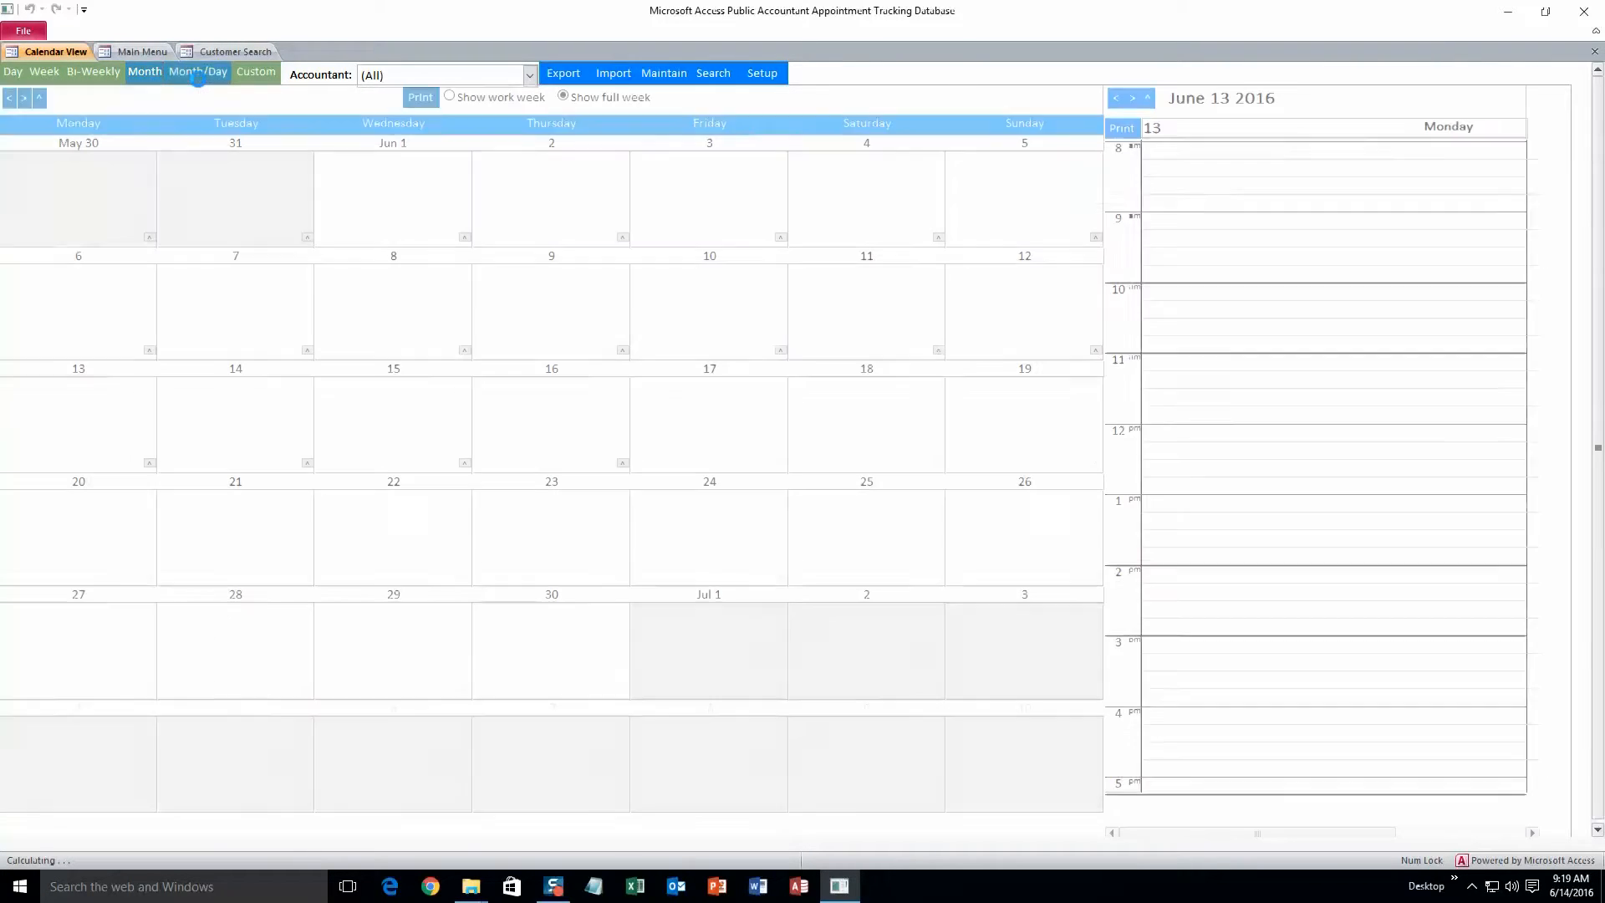
- Show June 14 2016 in the calendar's Day view and start a new appointment at 12:00 PM
click(13, 72)
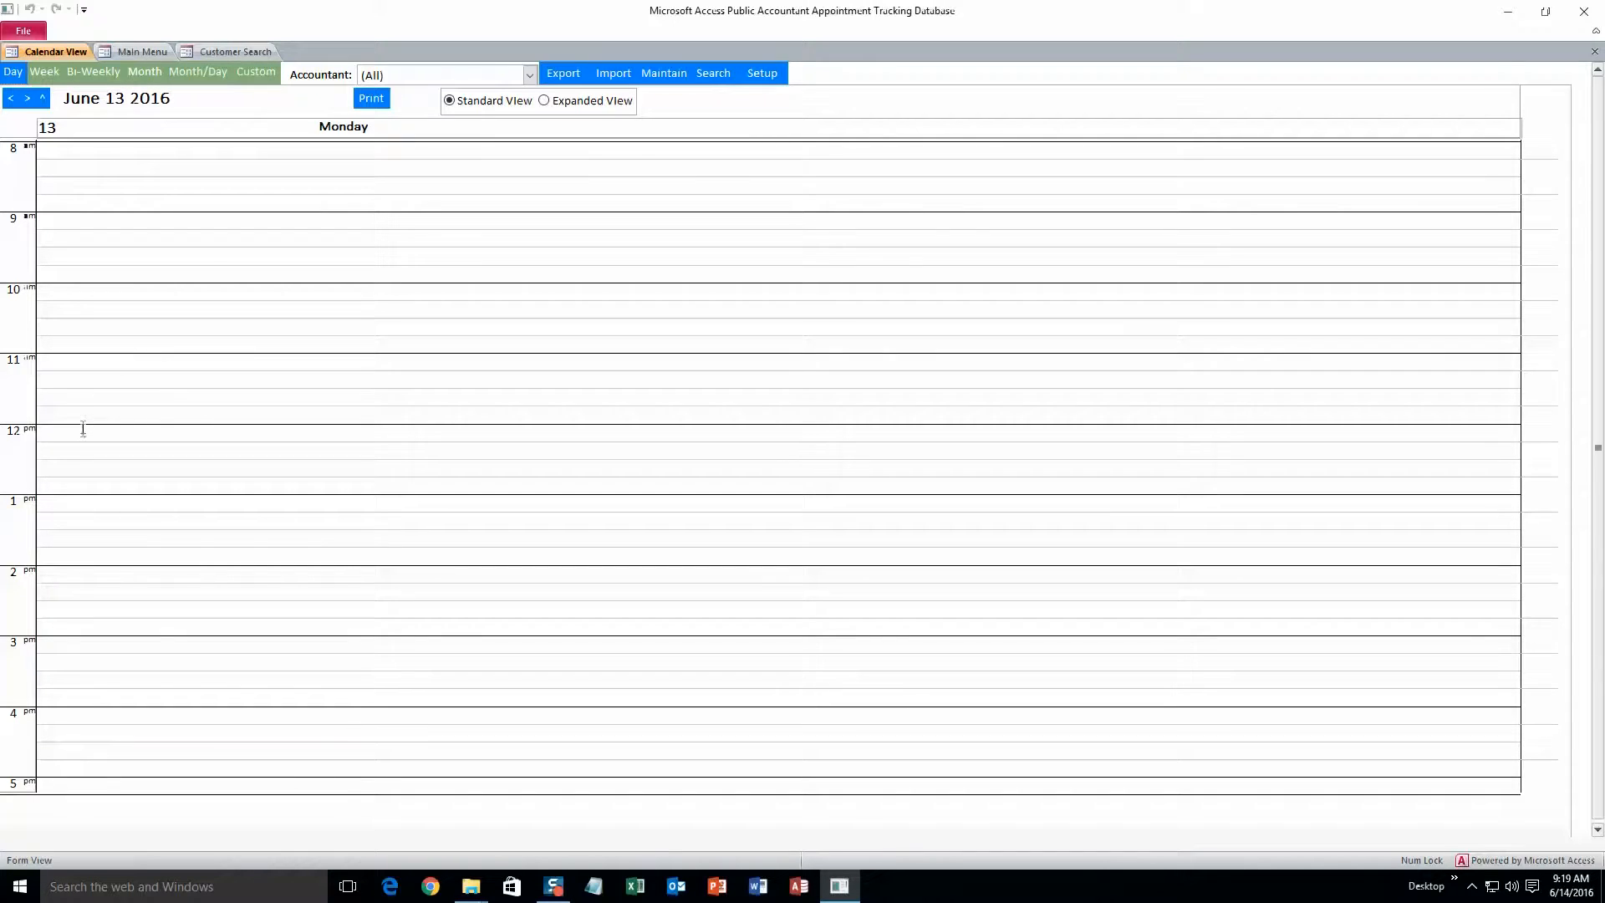
click(26, 98)
double_click(92, 433)
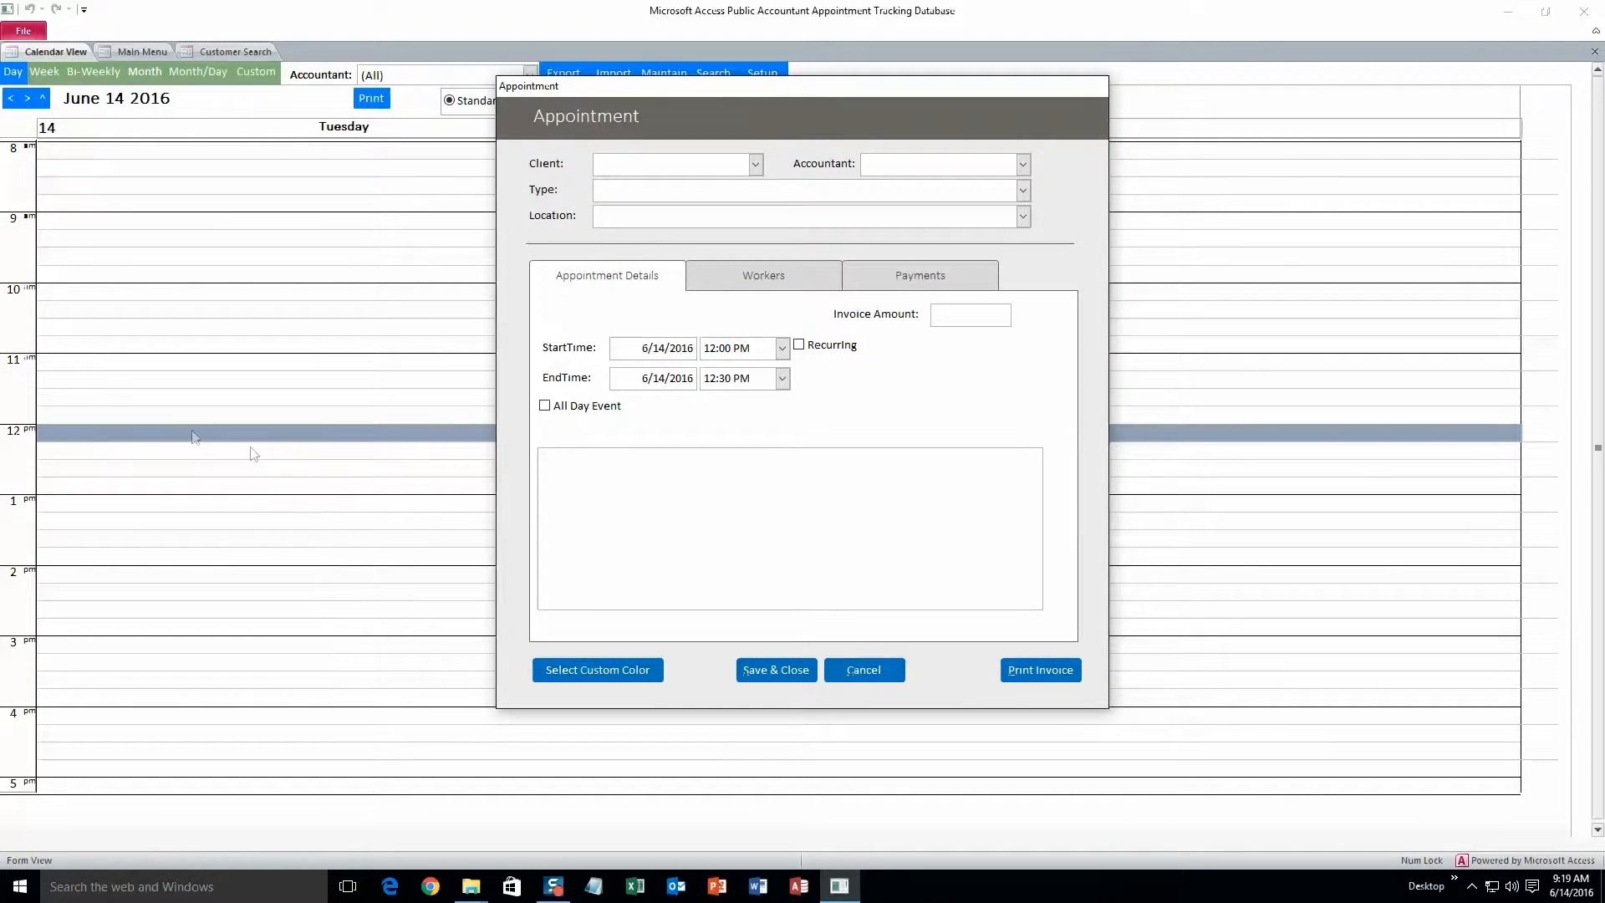
- Assign the newly added client and Accountant 1 to the appointment
click(755, 165)
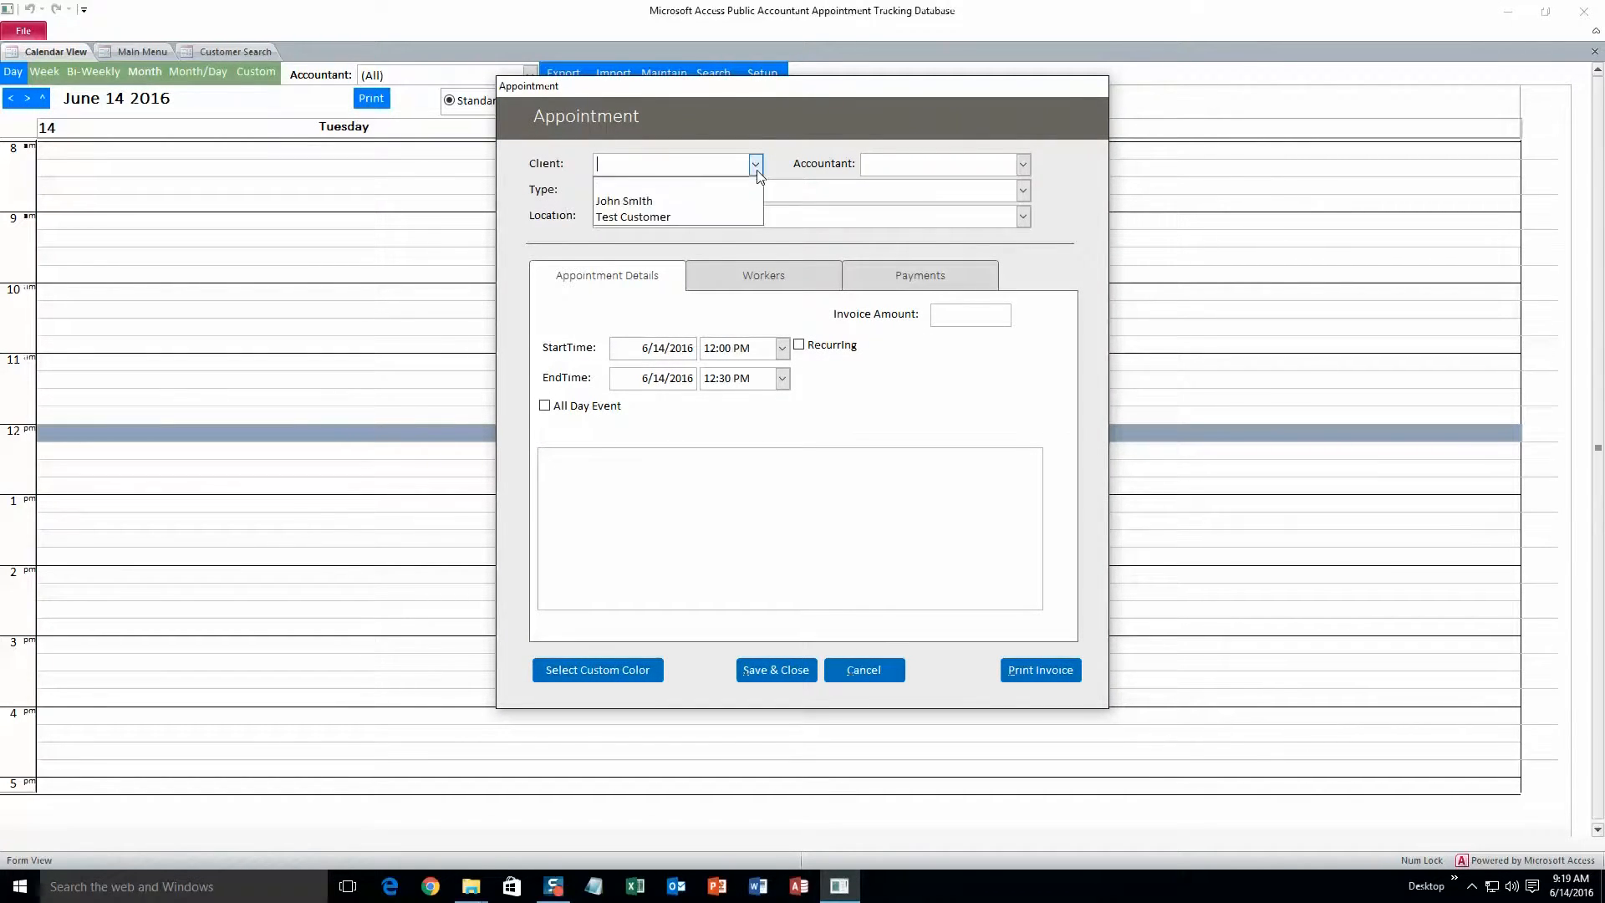
click(669, 201)
click(1023, 164)
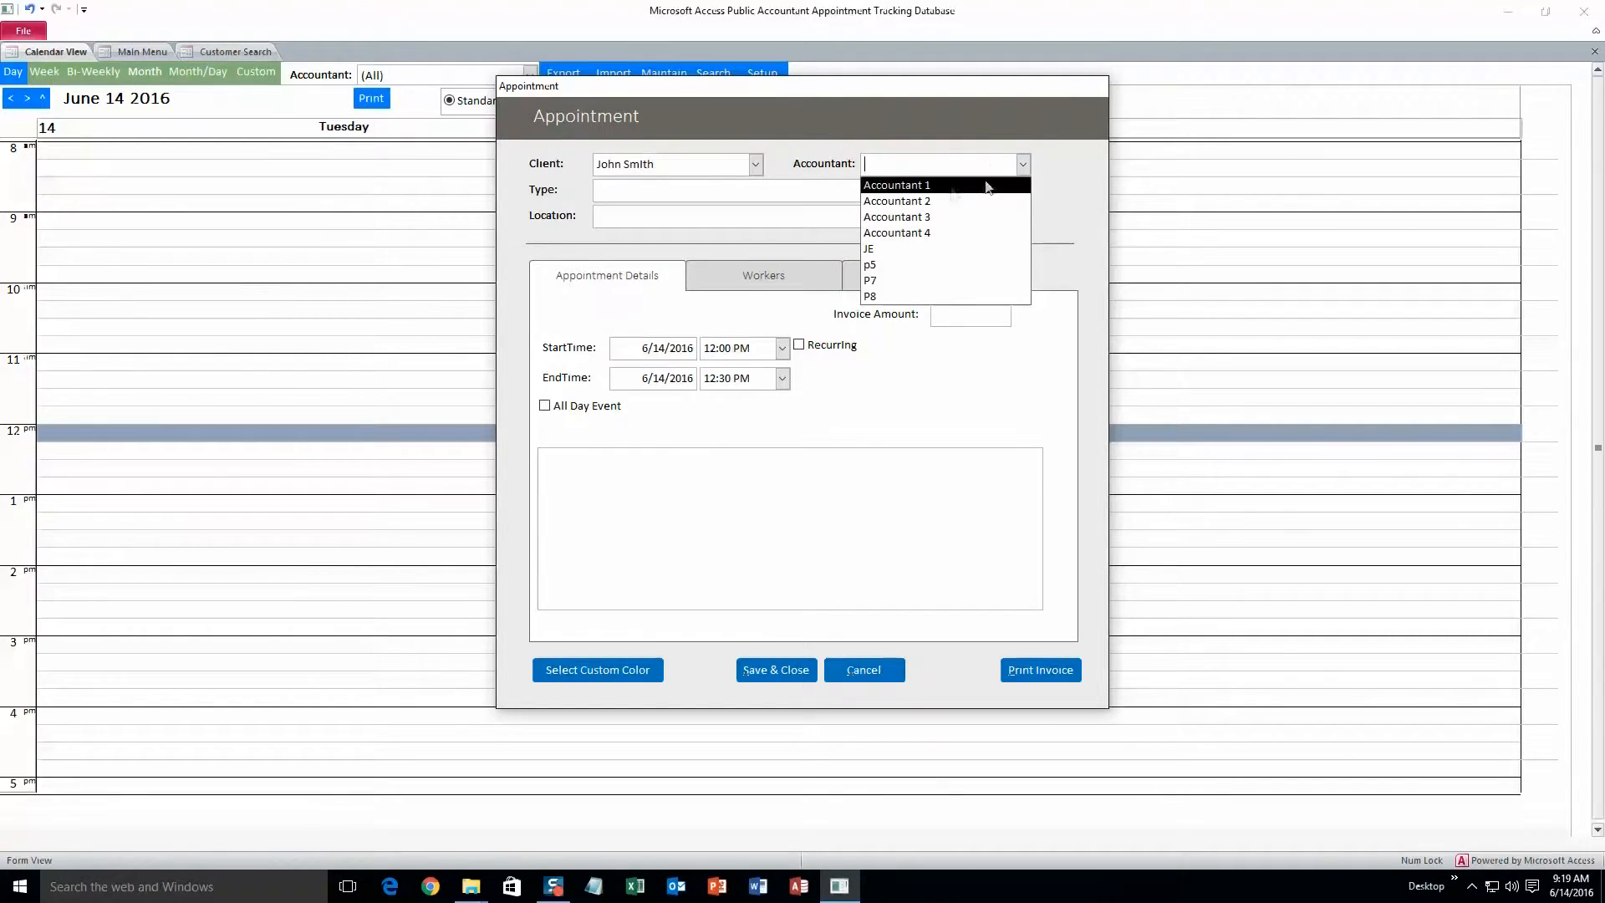
click(932, 186)
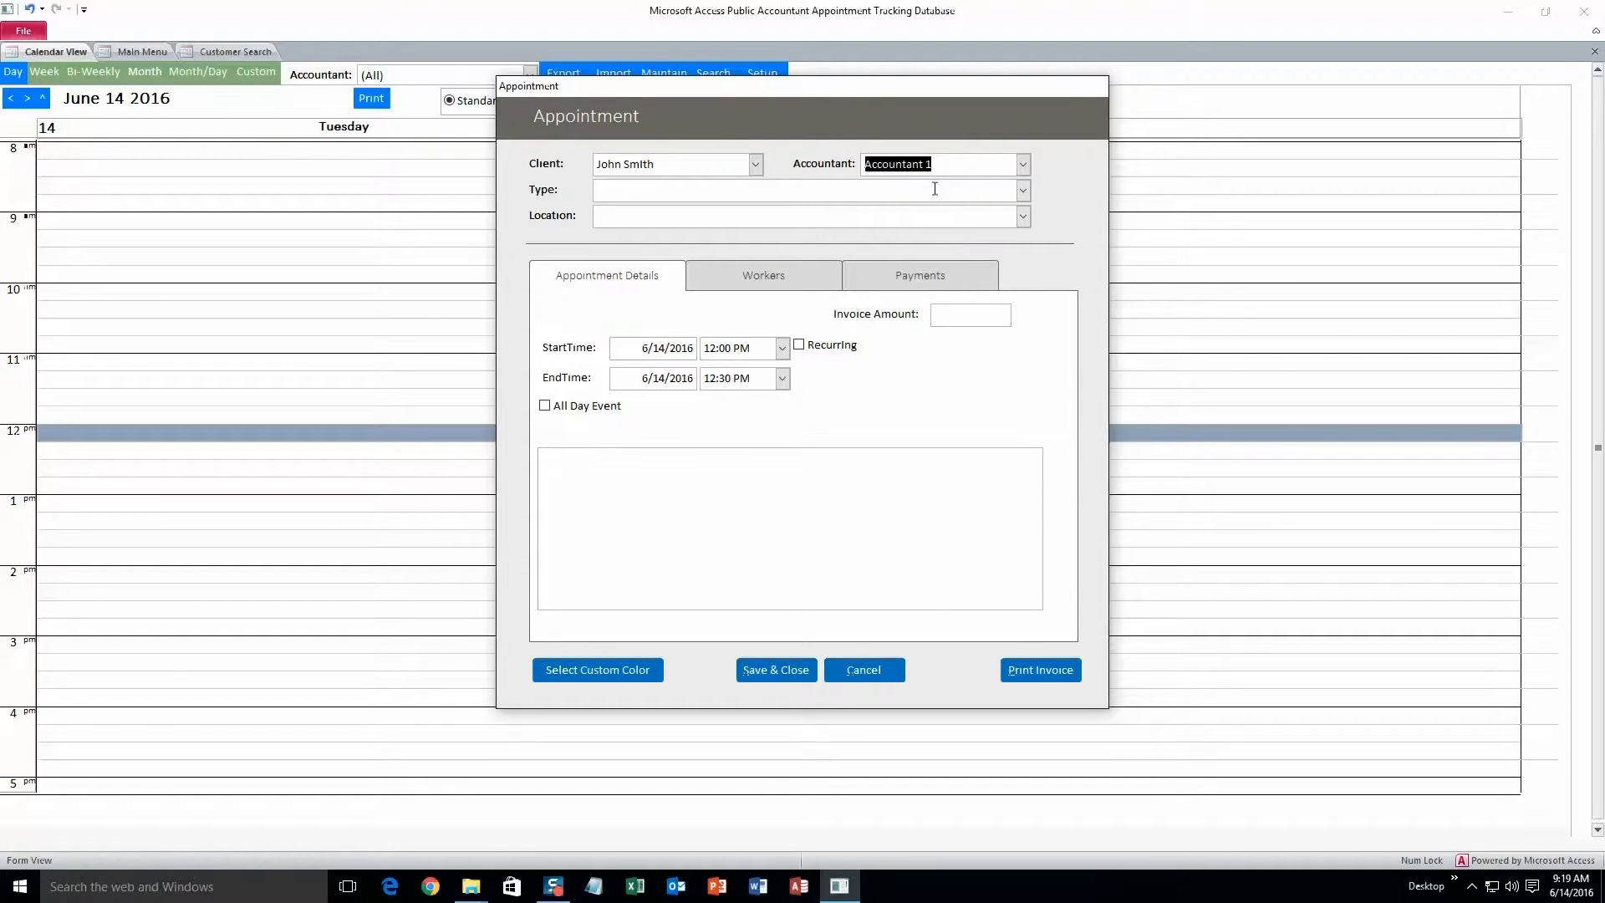
- Set the appointment's type to Individual and its location to Location 1, keeping Accountant 1 as the accountant
click(1022, 165)
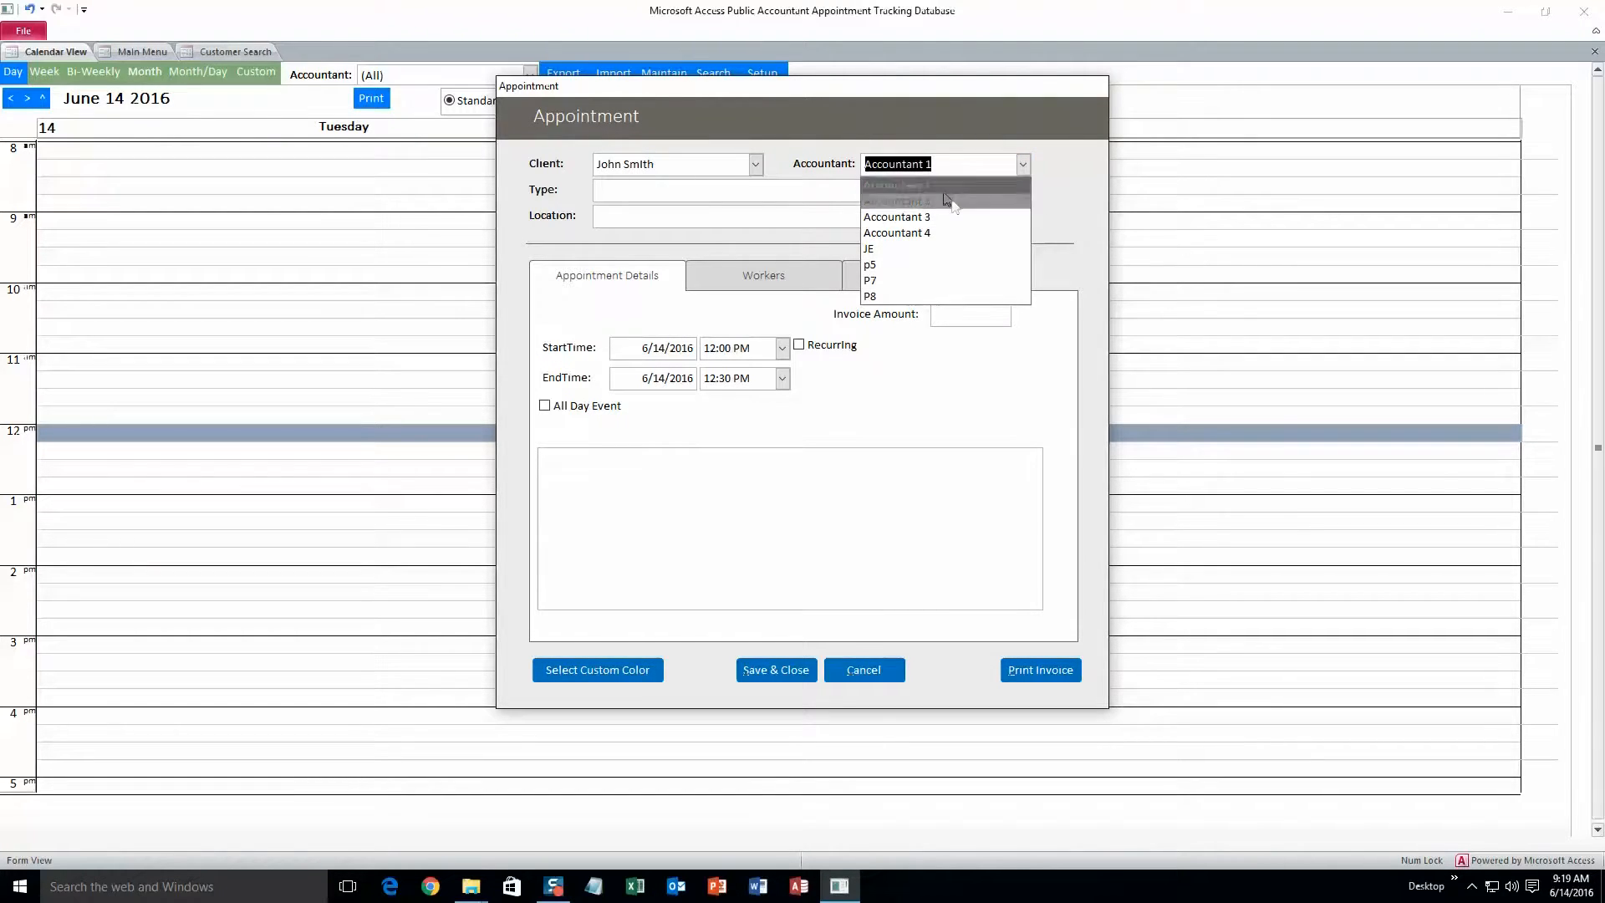
click(1022, 165)
click(1021, 192)
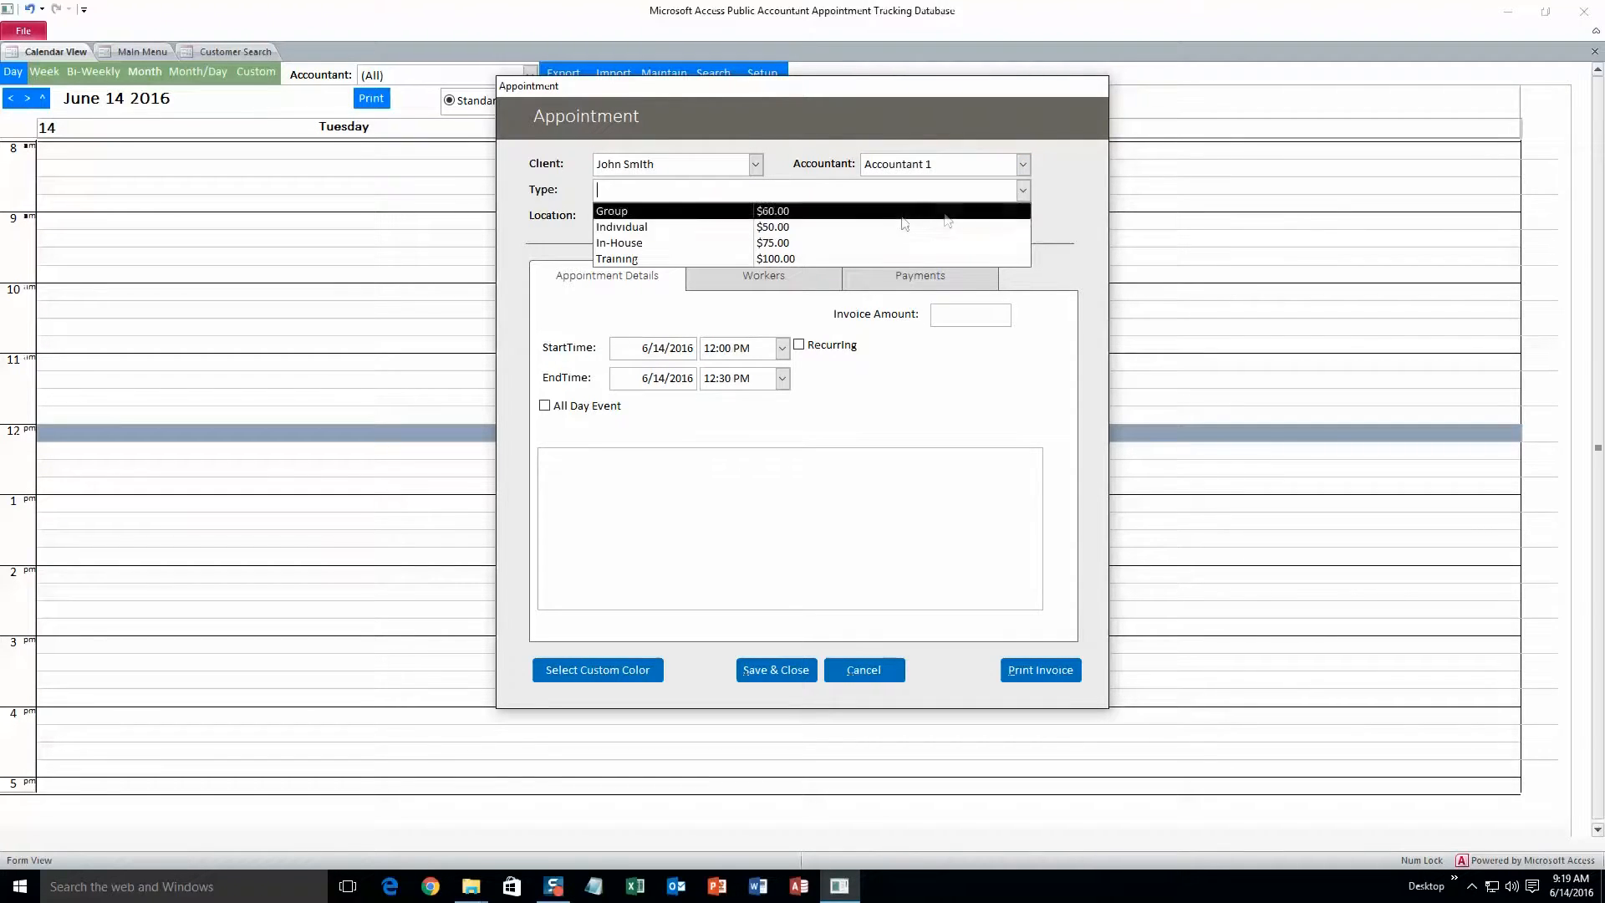
click(861, 228)
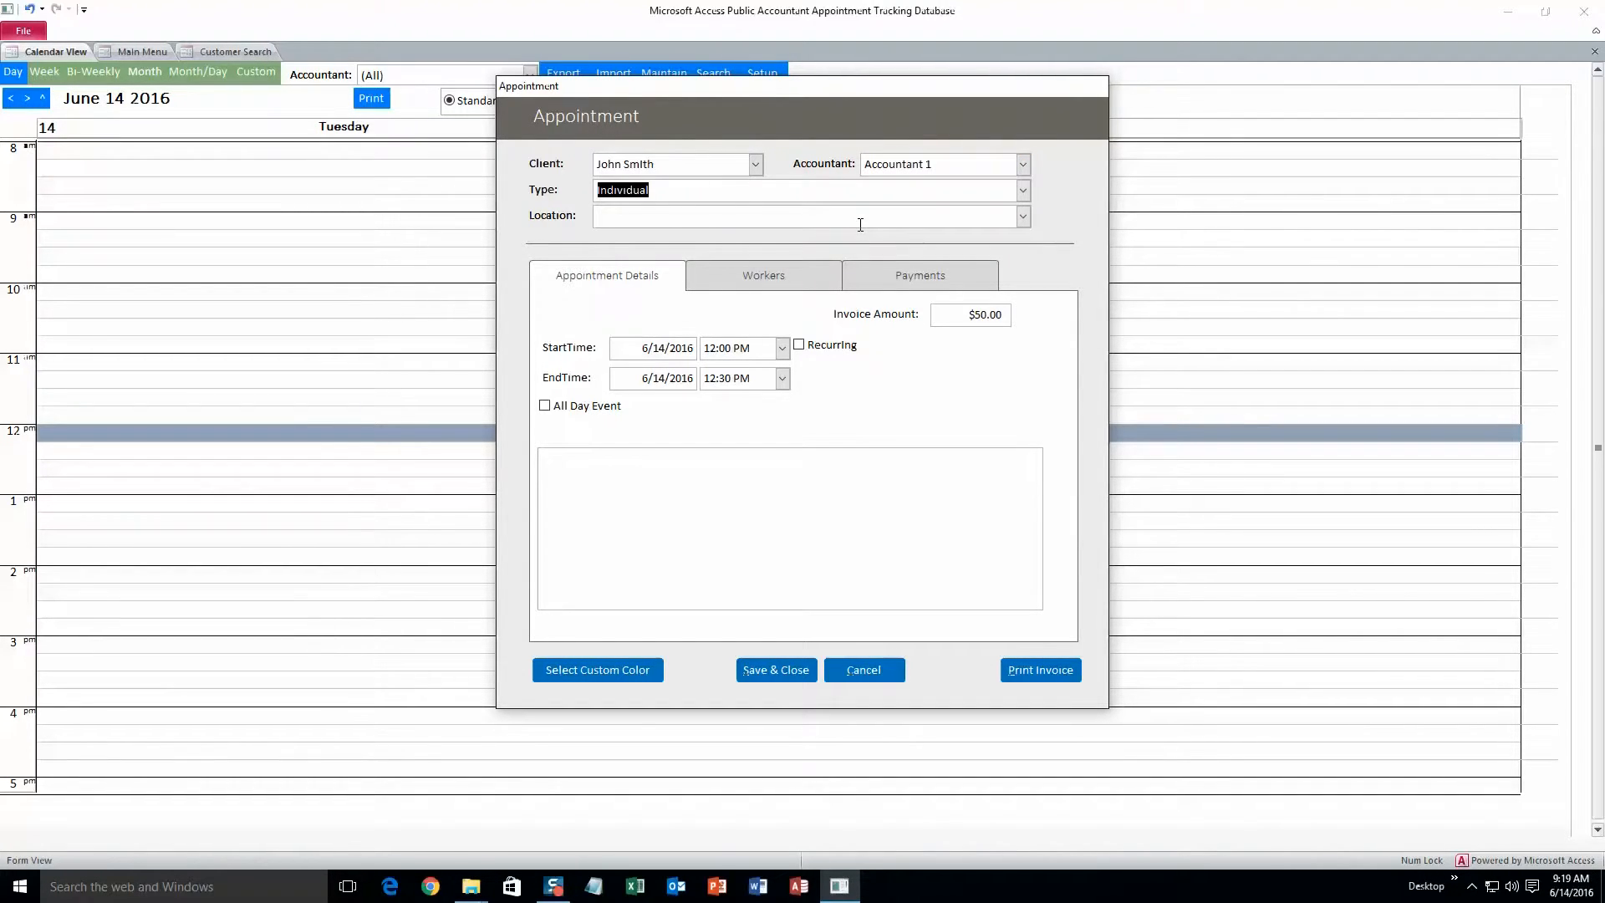
click(1021, 217)
click(707, 240)
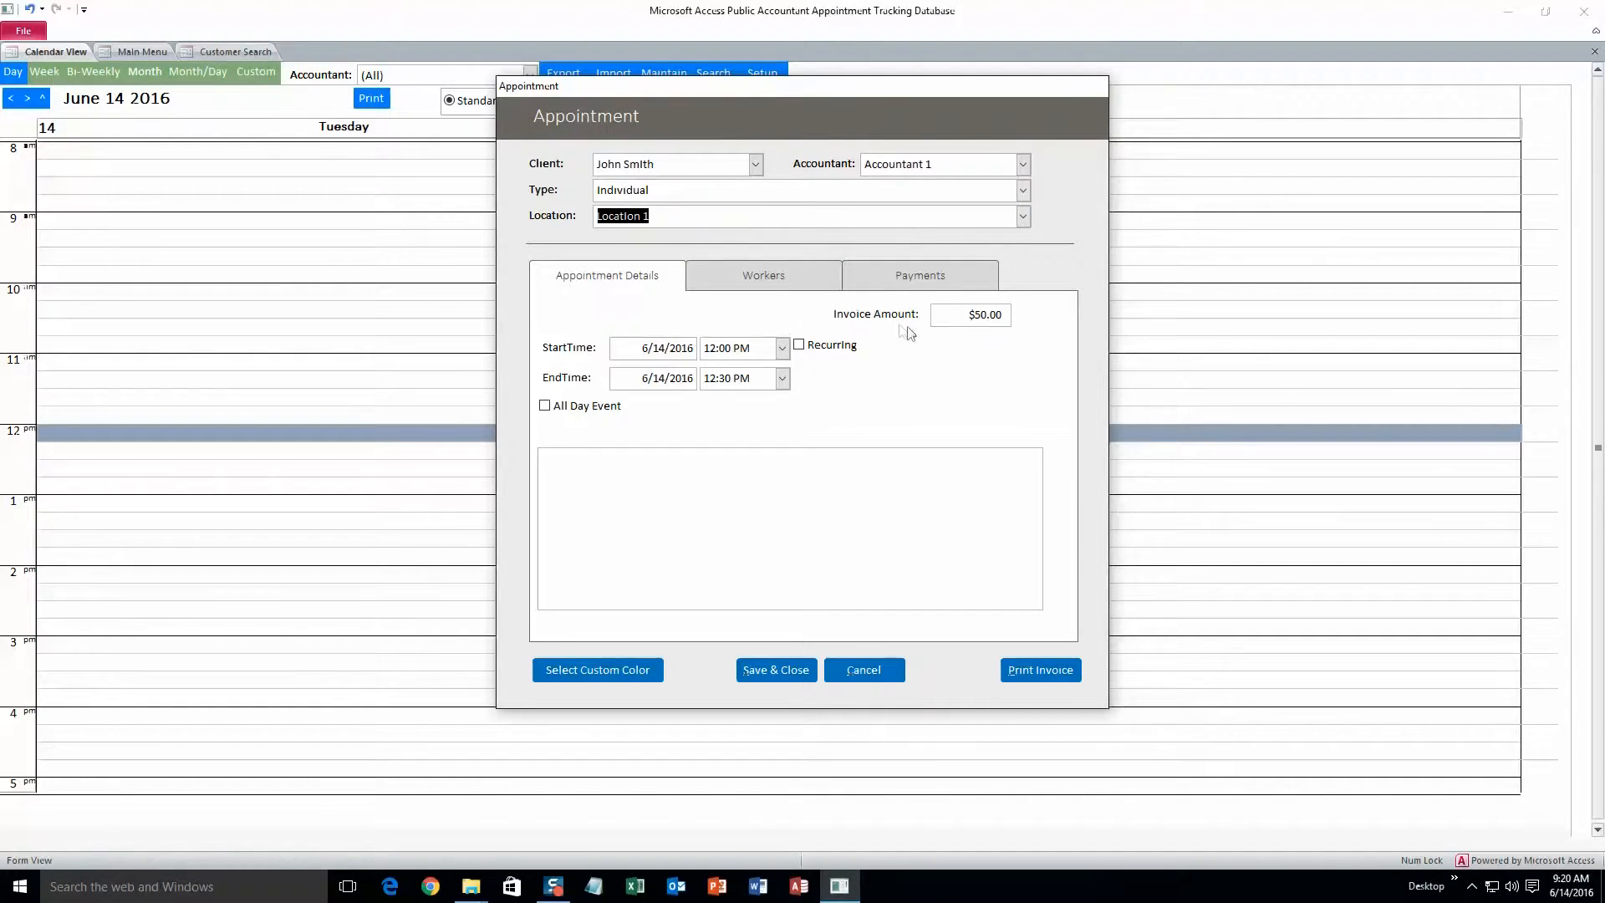
click(1022, 192)
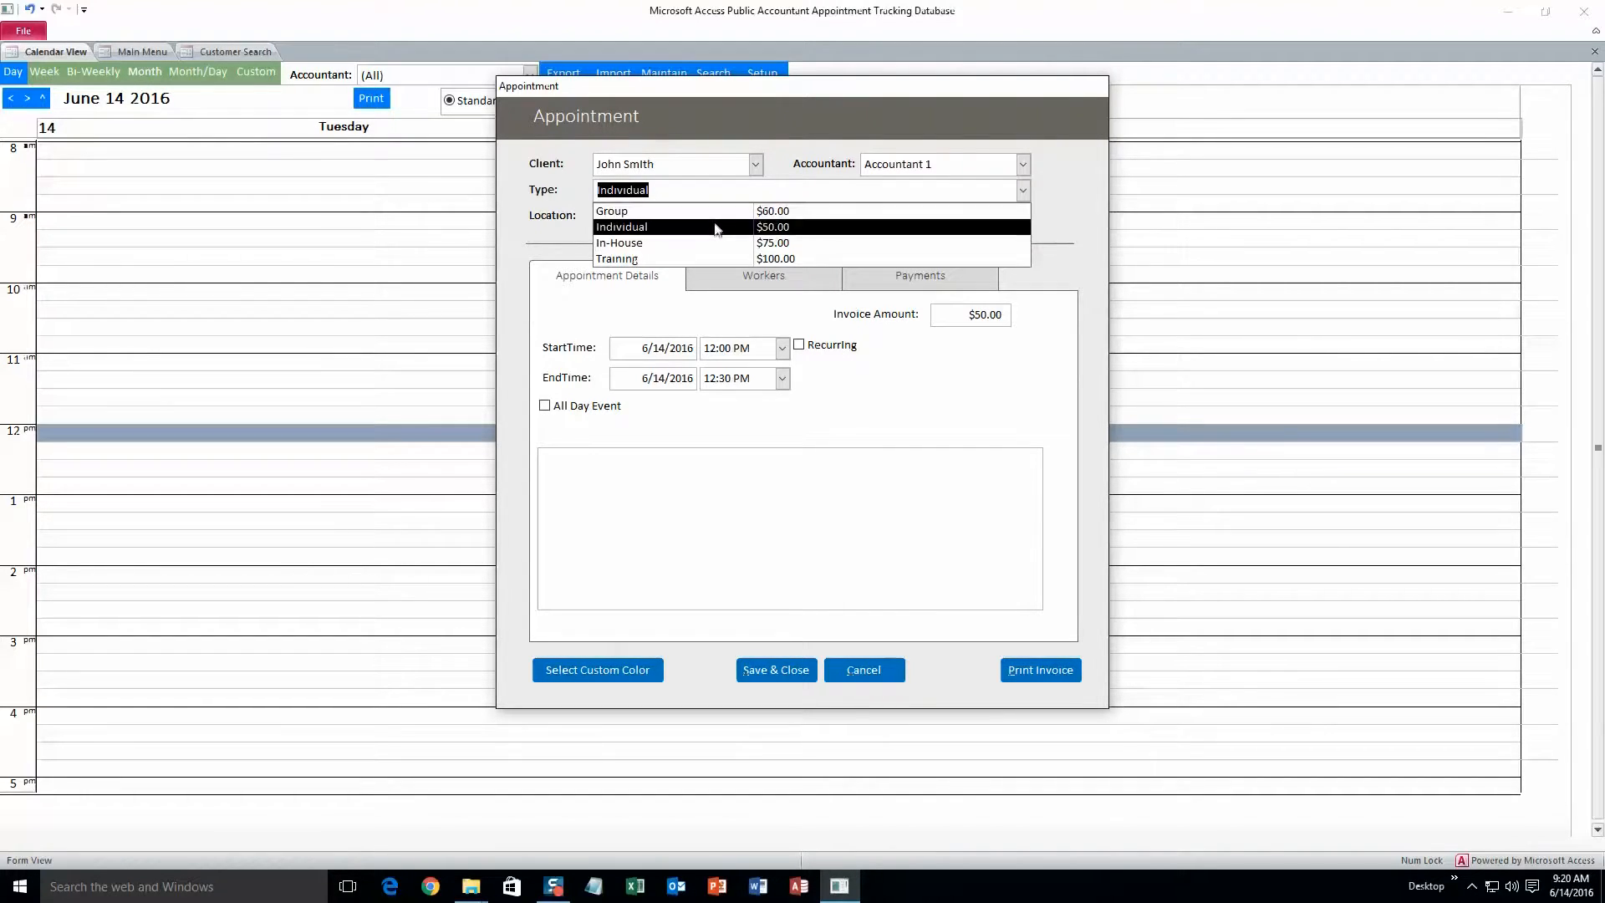
click(764, 228)
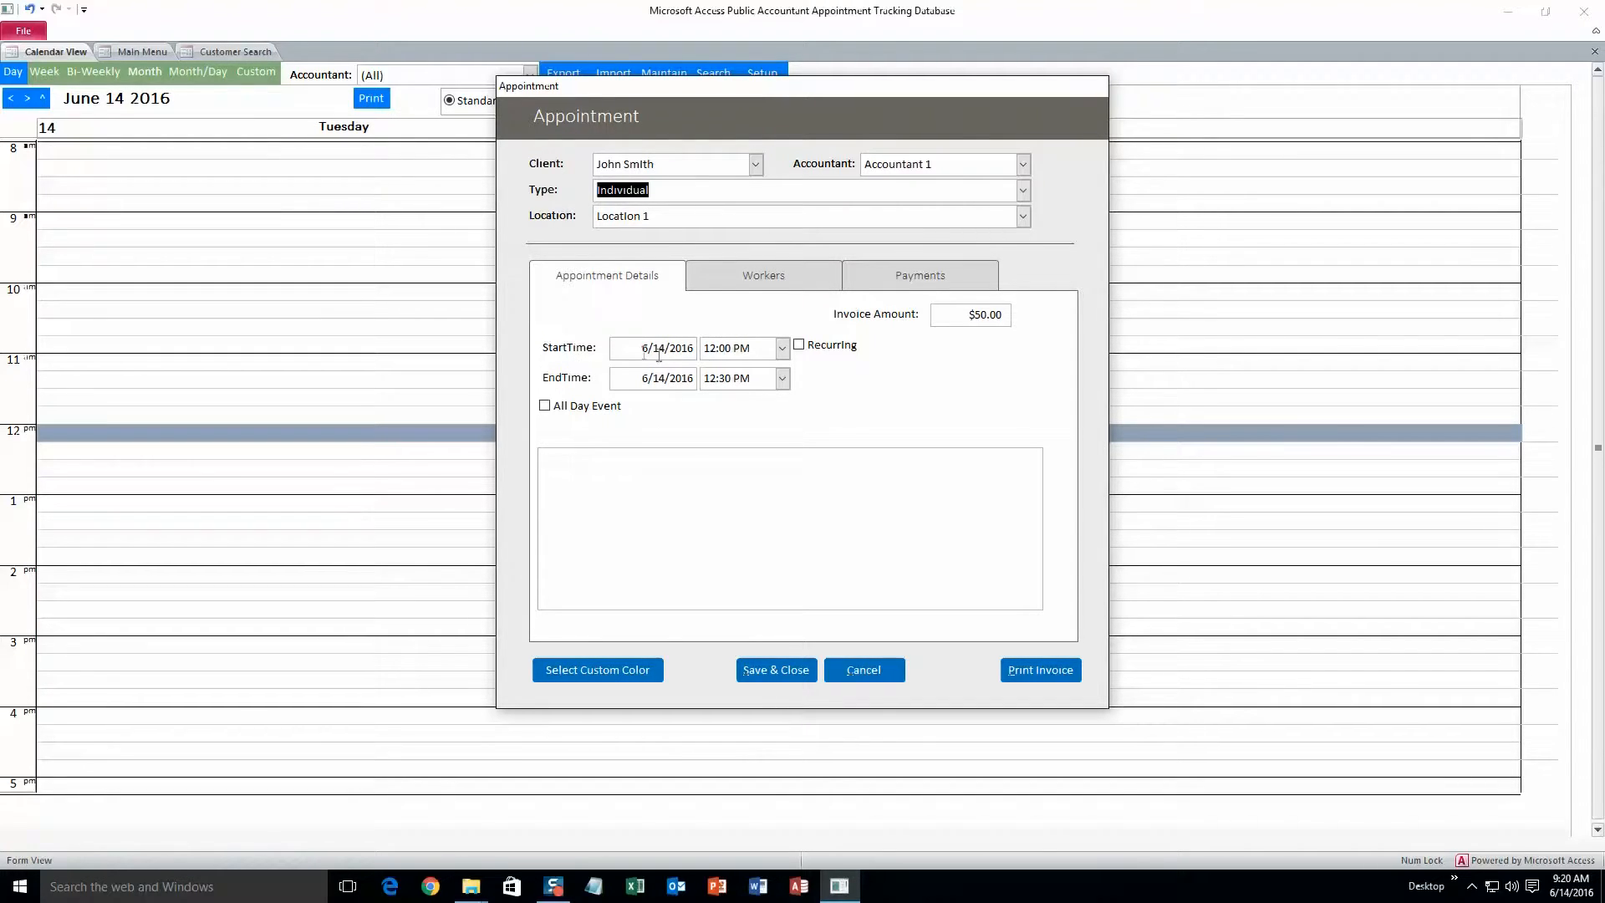
- Enter the note "sdogfisniognsoinfg" in the appointment details and look through the appointment's Workers and Payments pages
click(633, 485)
text(sdogfisniognsoinfg)
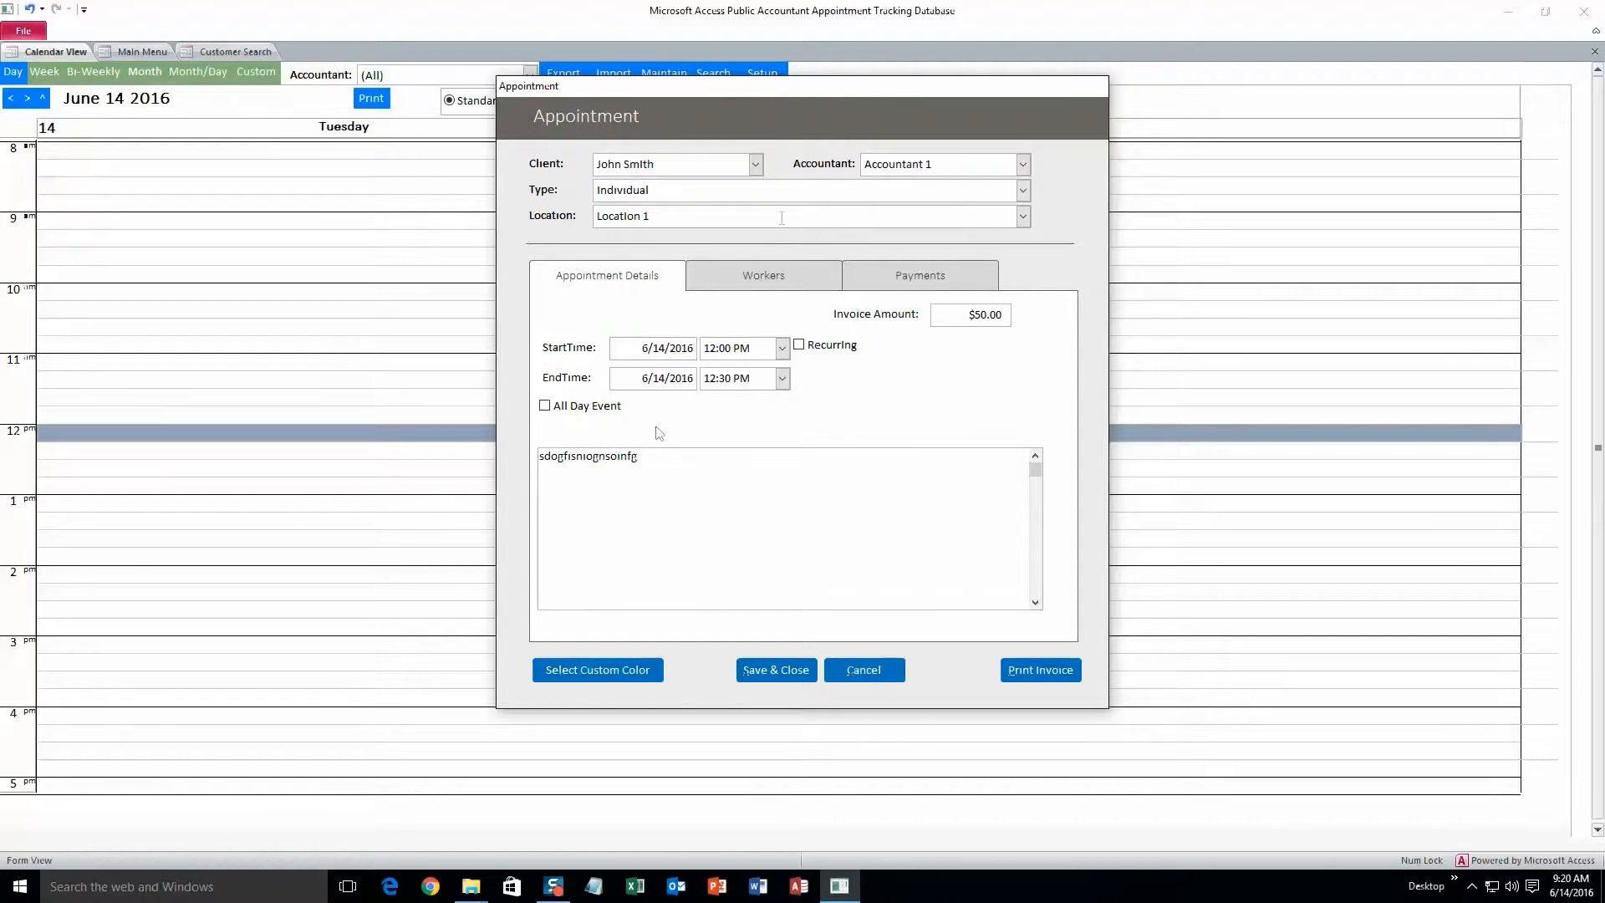
click(782, 274)
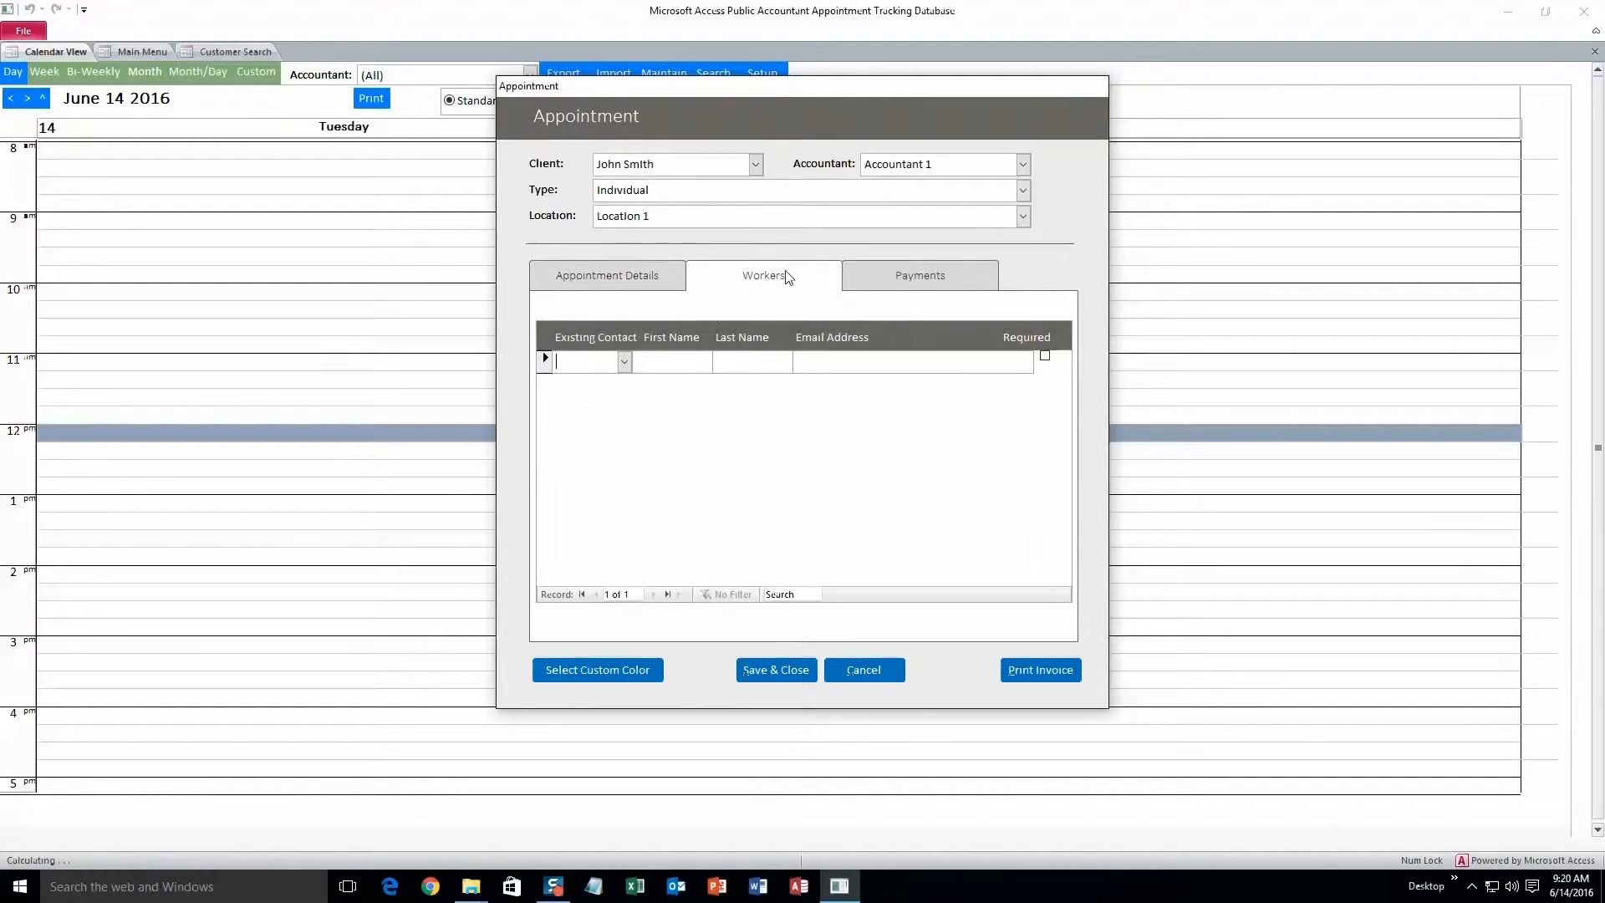
click(900, 278)
click(620, 285)
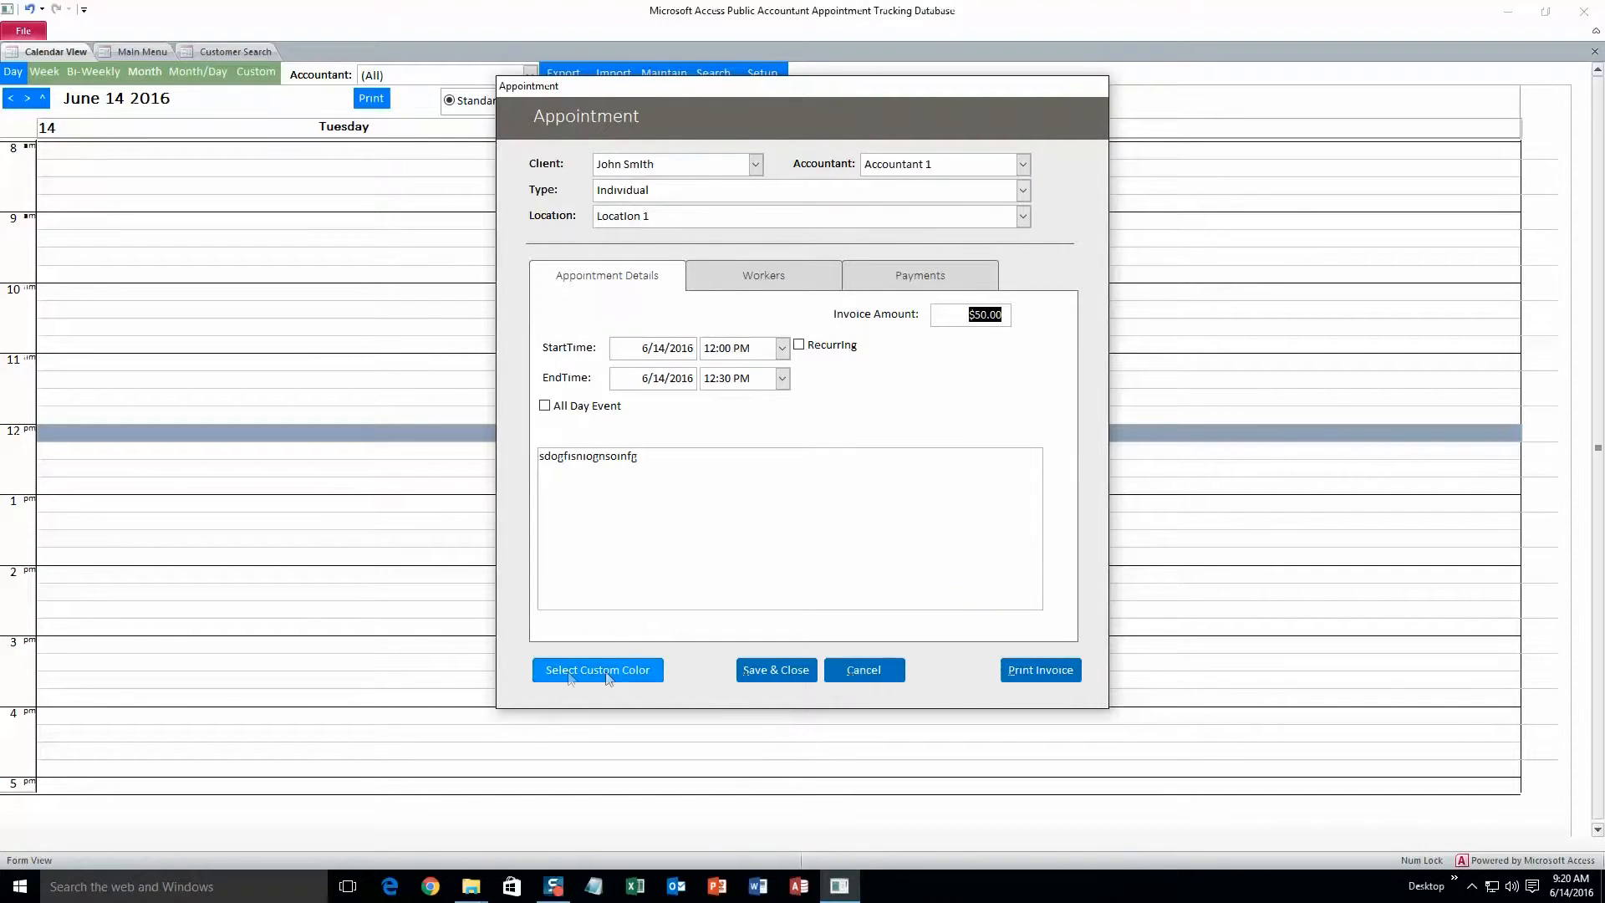
- Give the appointment a bright blue custom color, and save and close it
click(583, 677)
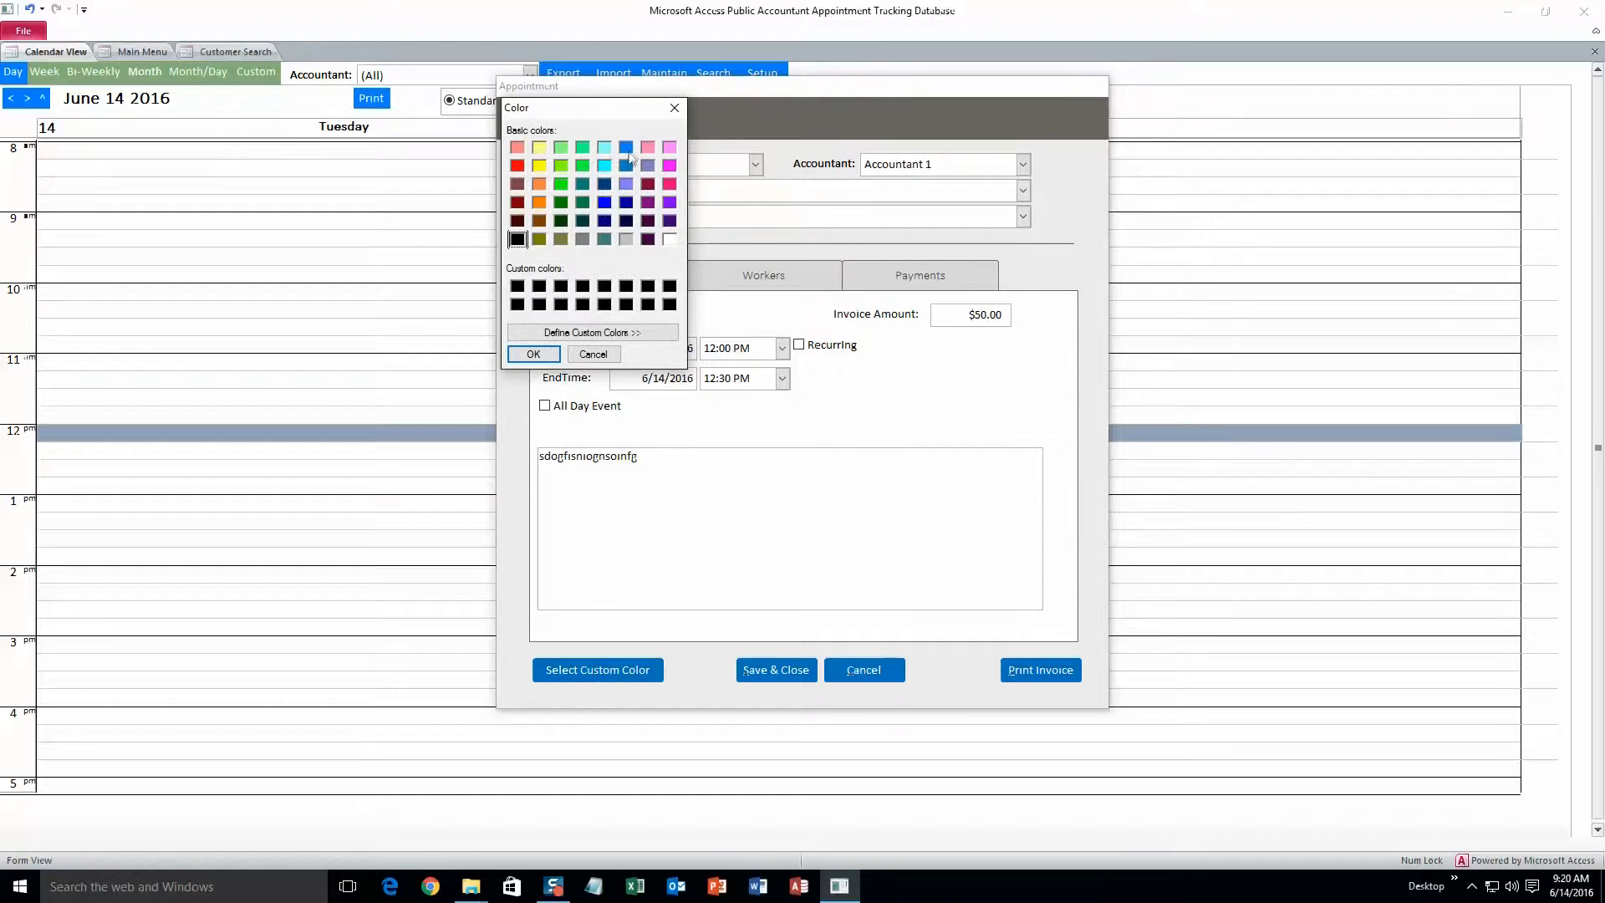
click(550, 355)
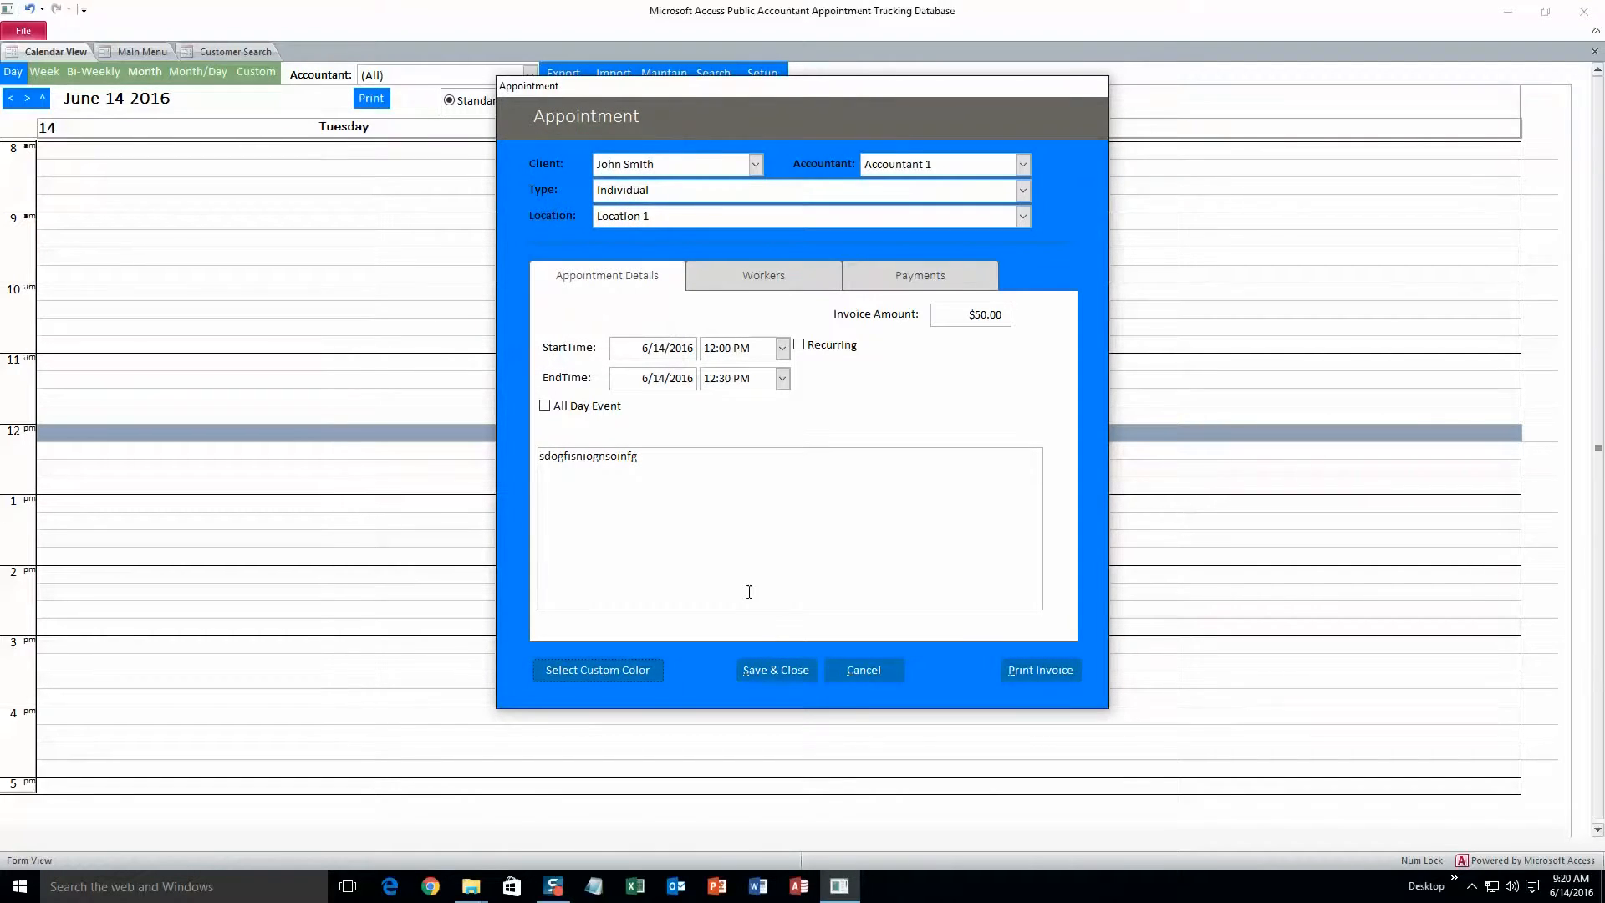
click(775, 671)
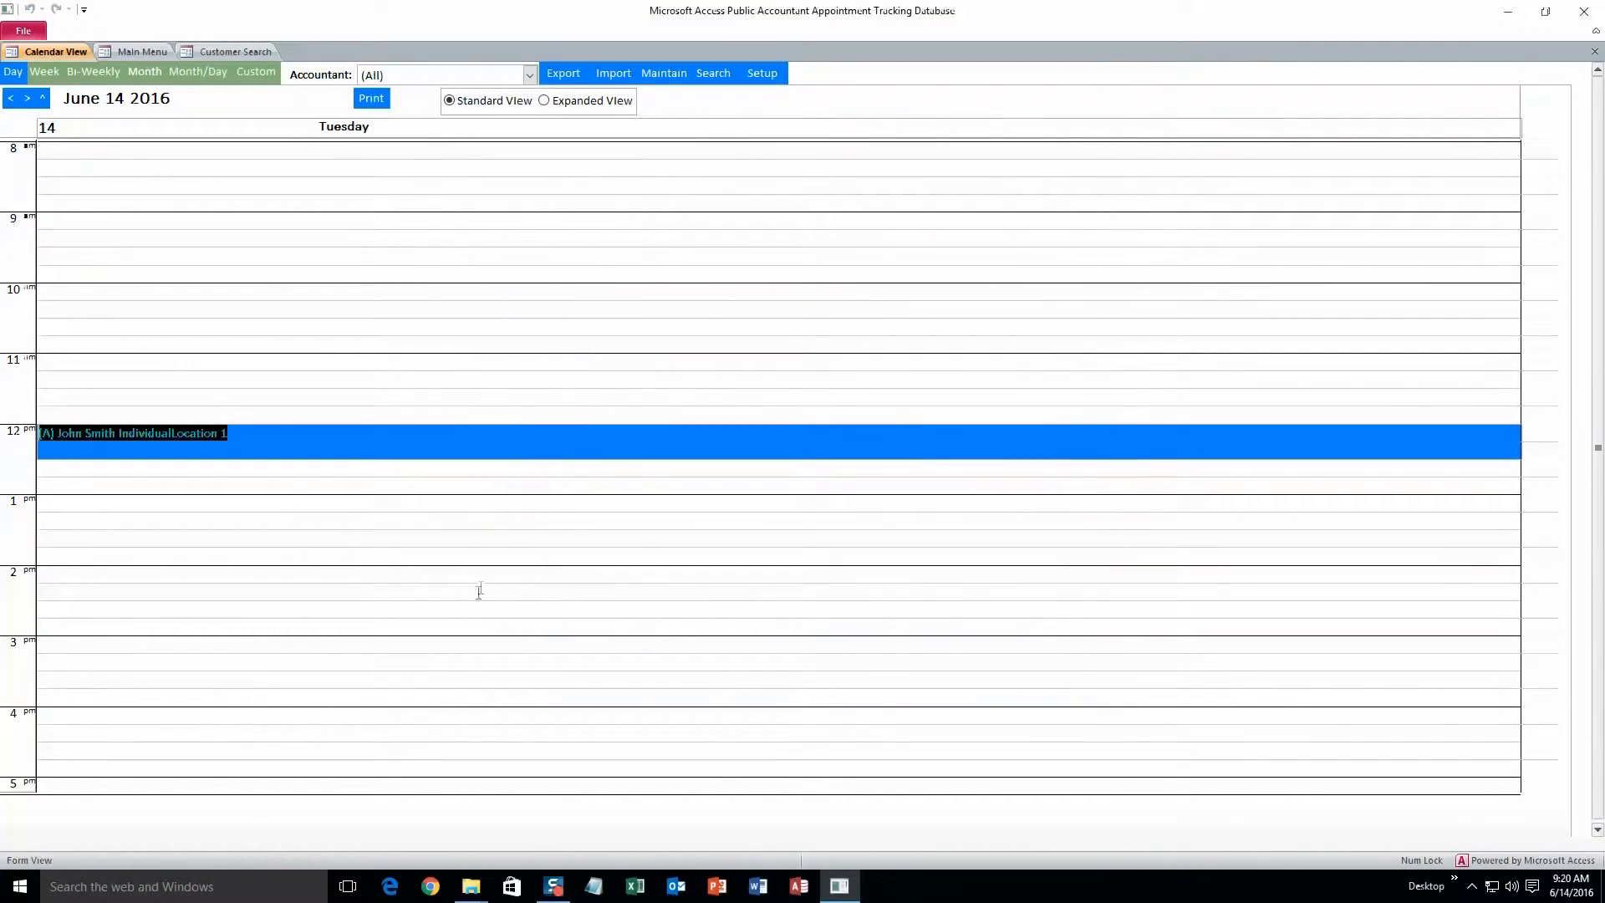
- Move the Day view back and forward one day, and select today's date with the calendar's date picker
click(272, 490)
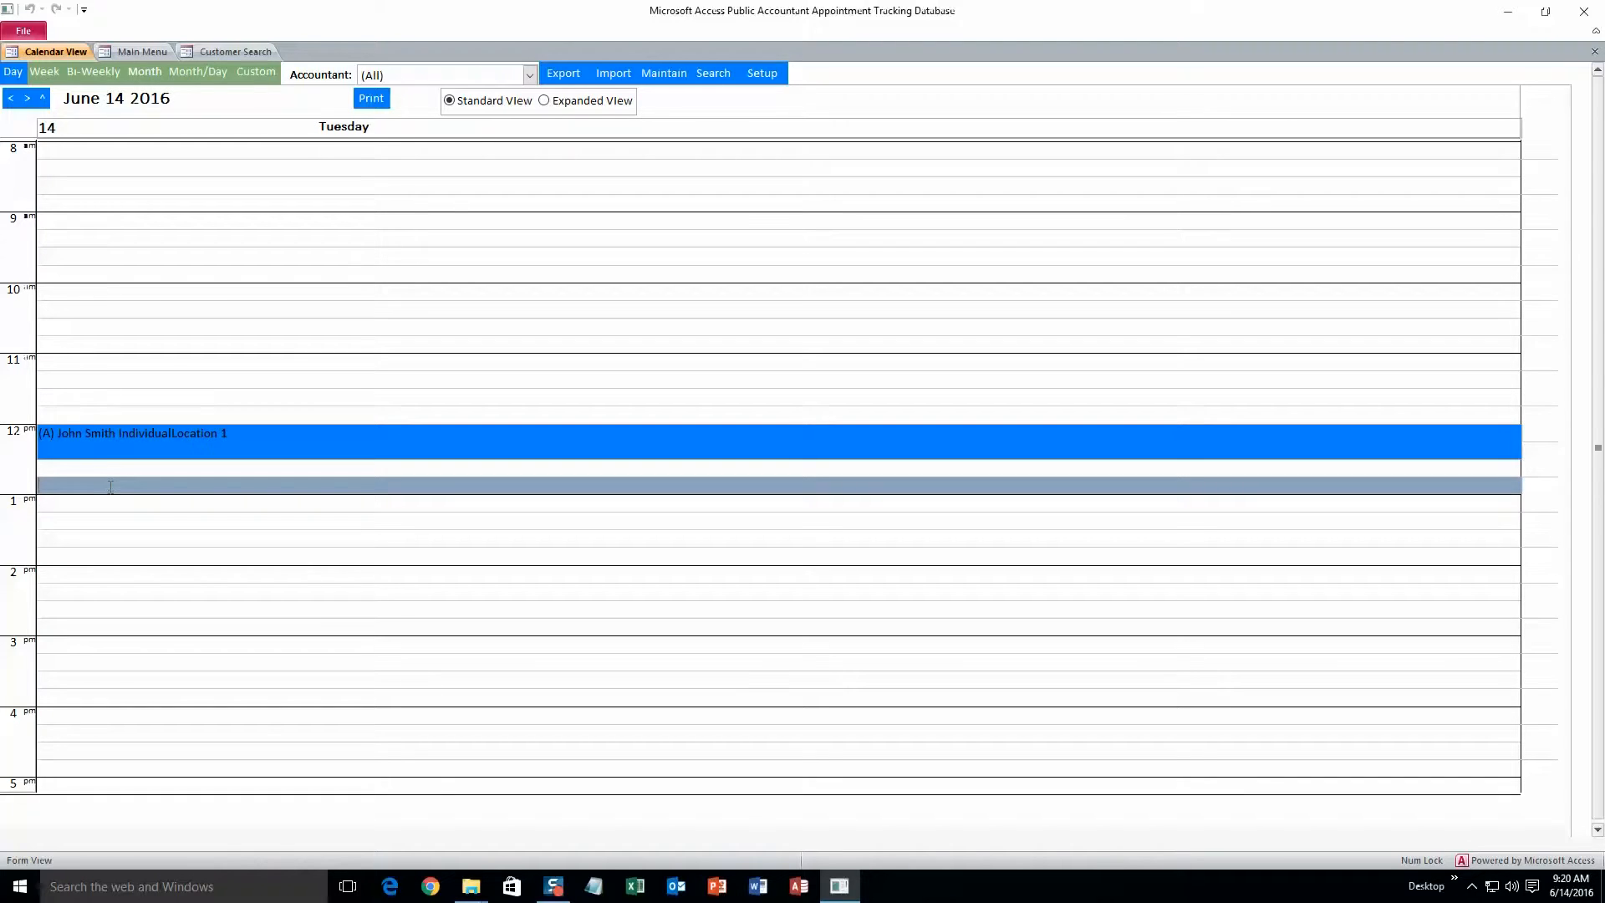
click(12, 102)
click(34, 102)
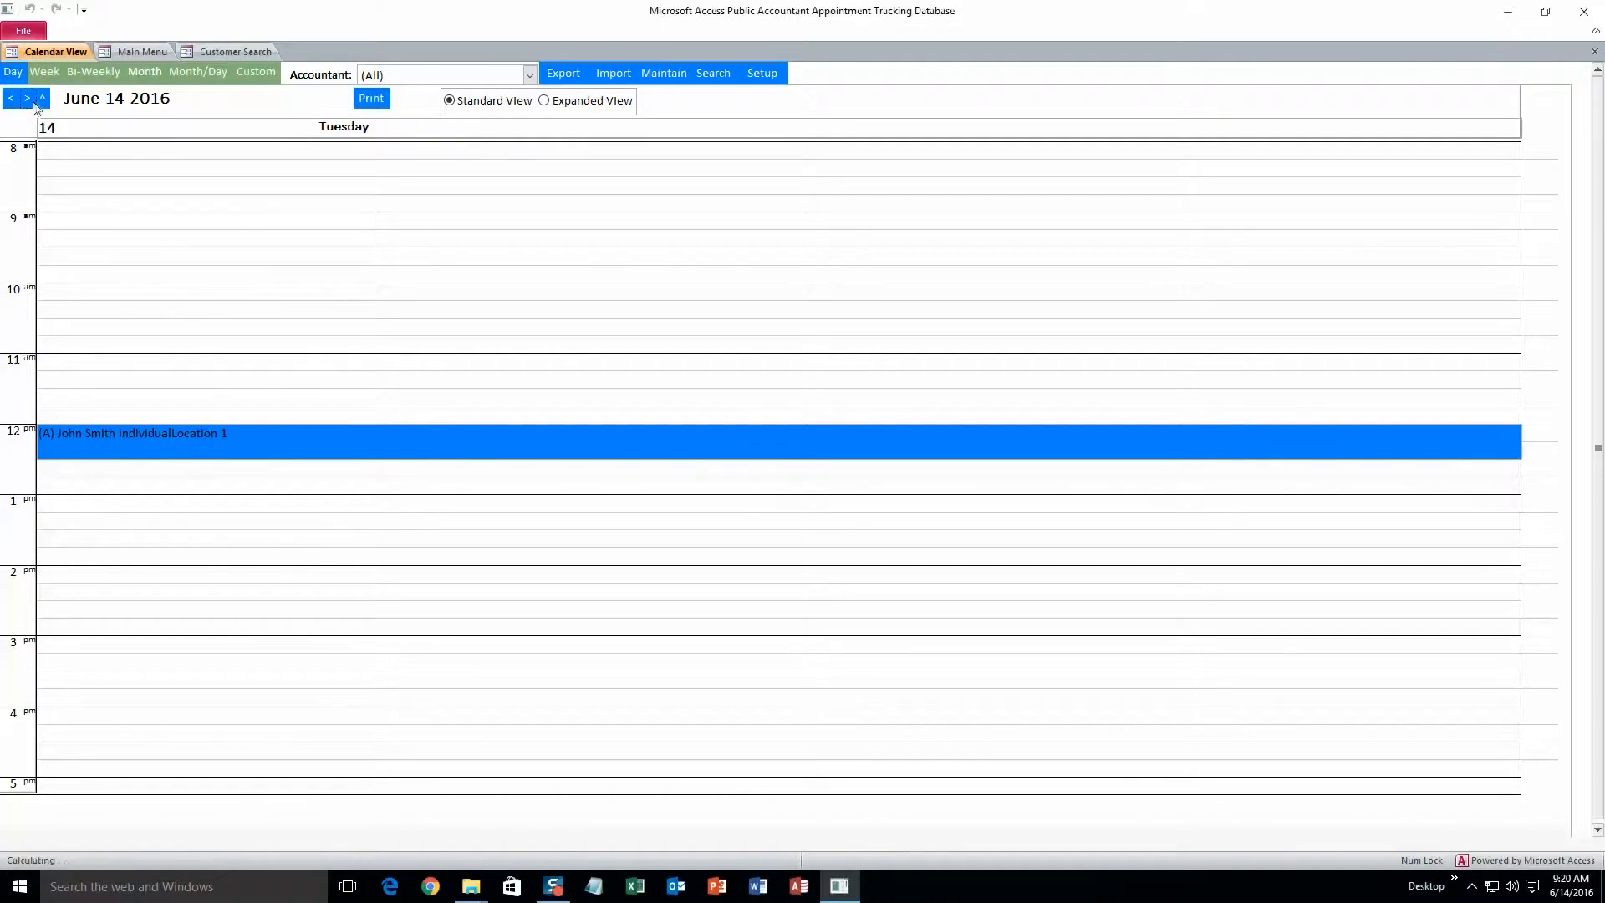
click(40, 99)
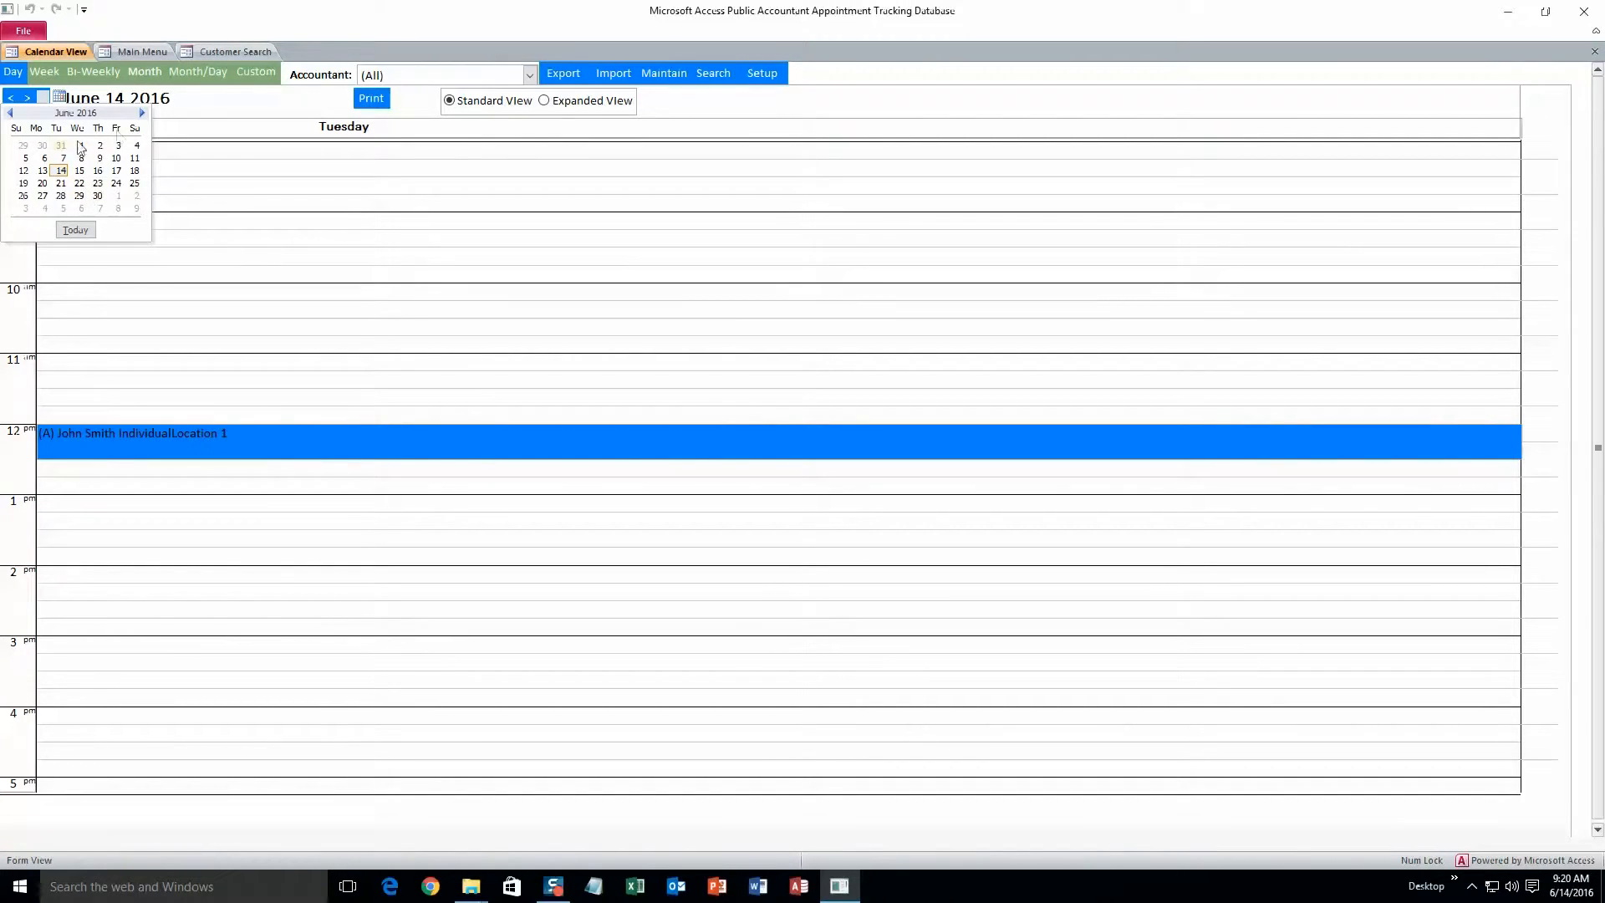
click(75, 231)
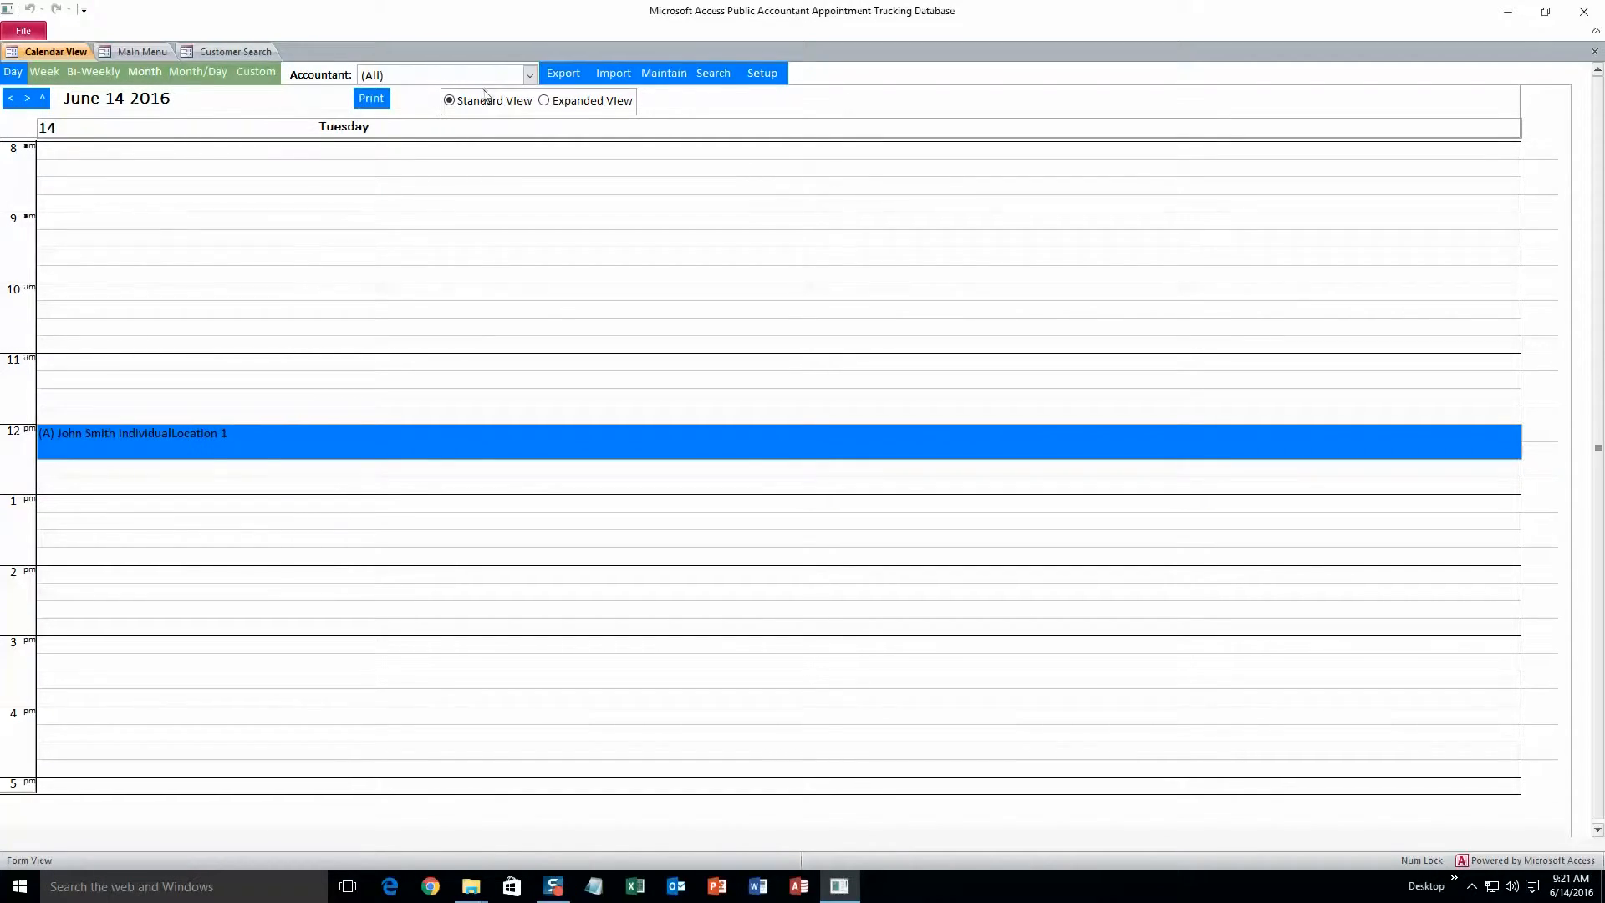
- Filter the calendar by Accountant 1, then Accountant 2, and return the filter to Accountant 1
click(528, 75)
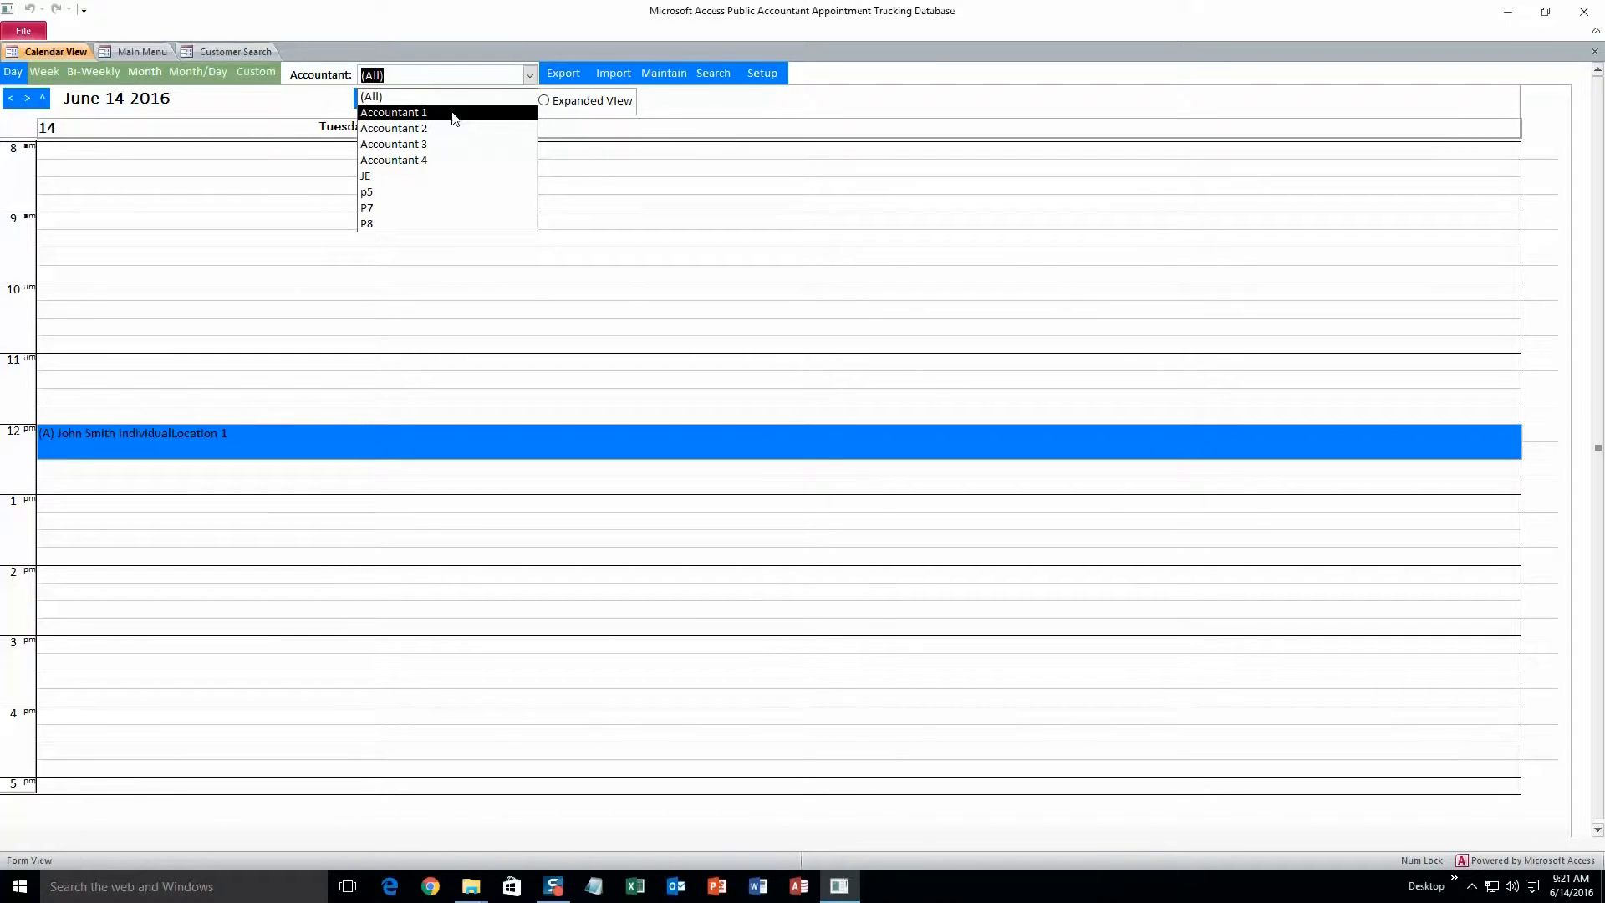
click(454, 118)
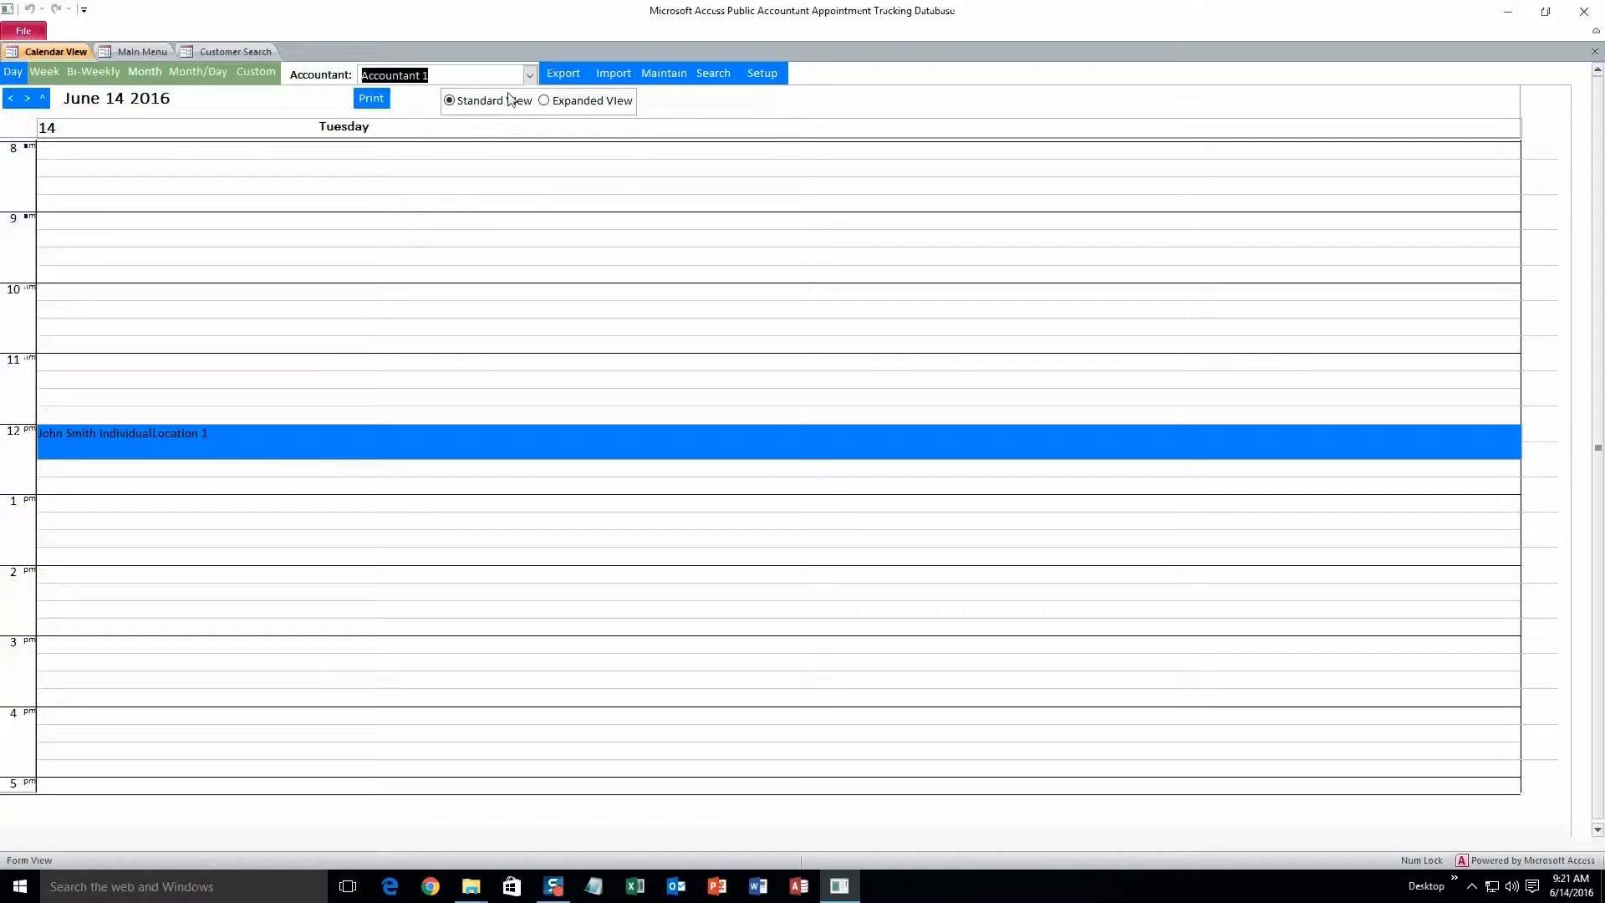
click(530, 77)
click(418, 128)
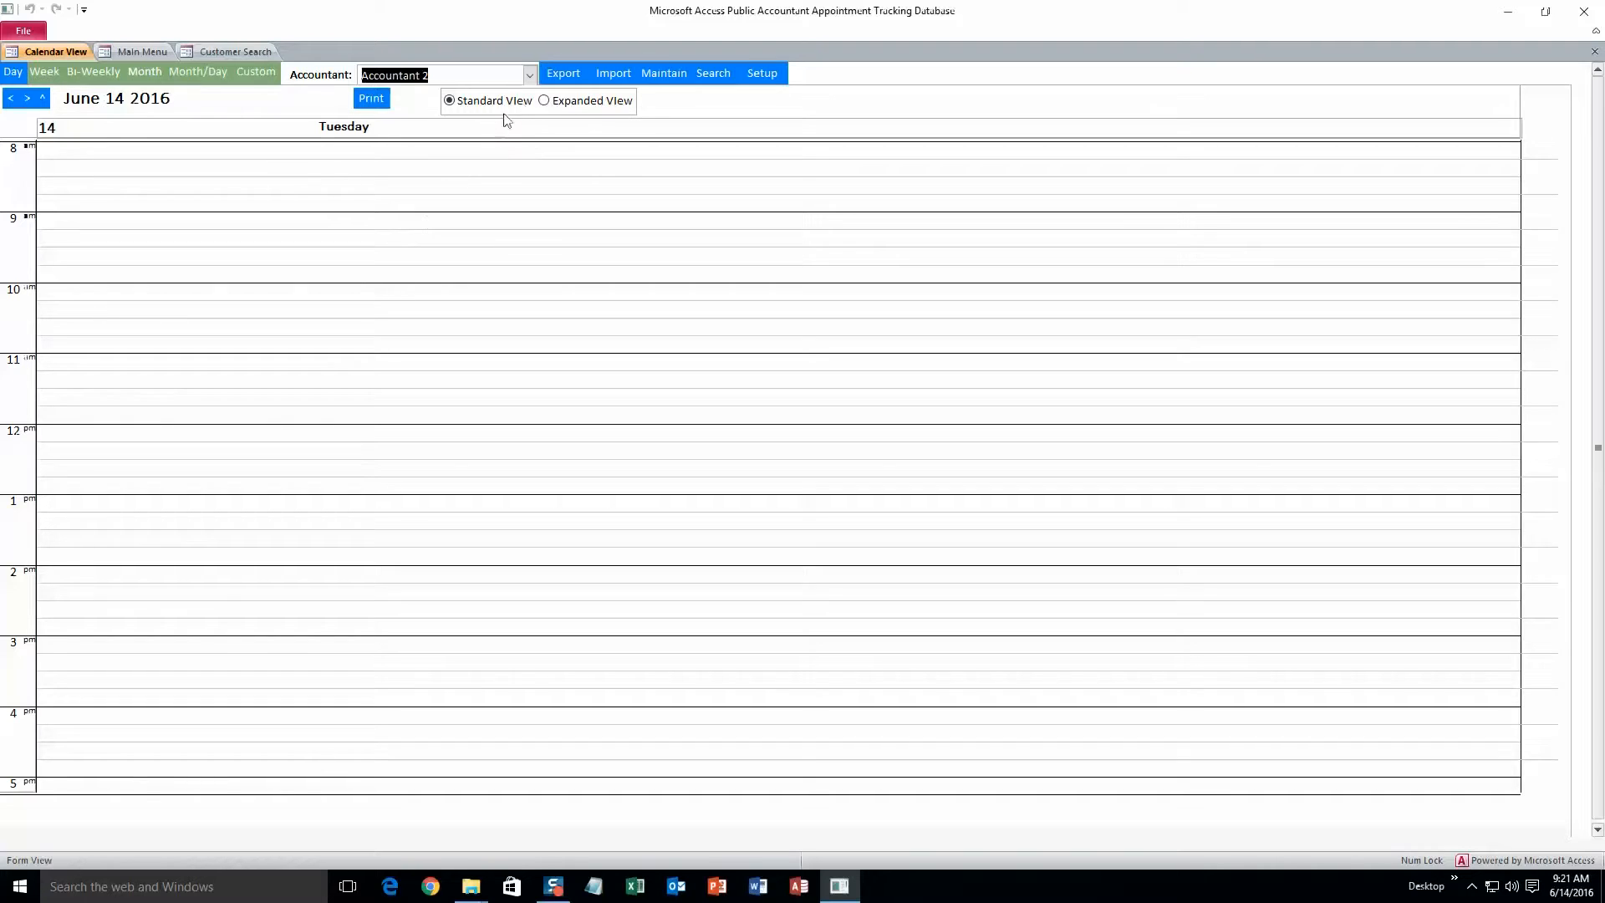
click(530, 75)
click(478, 112)
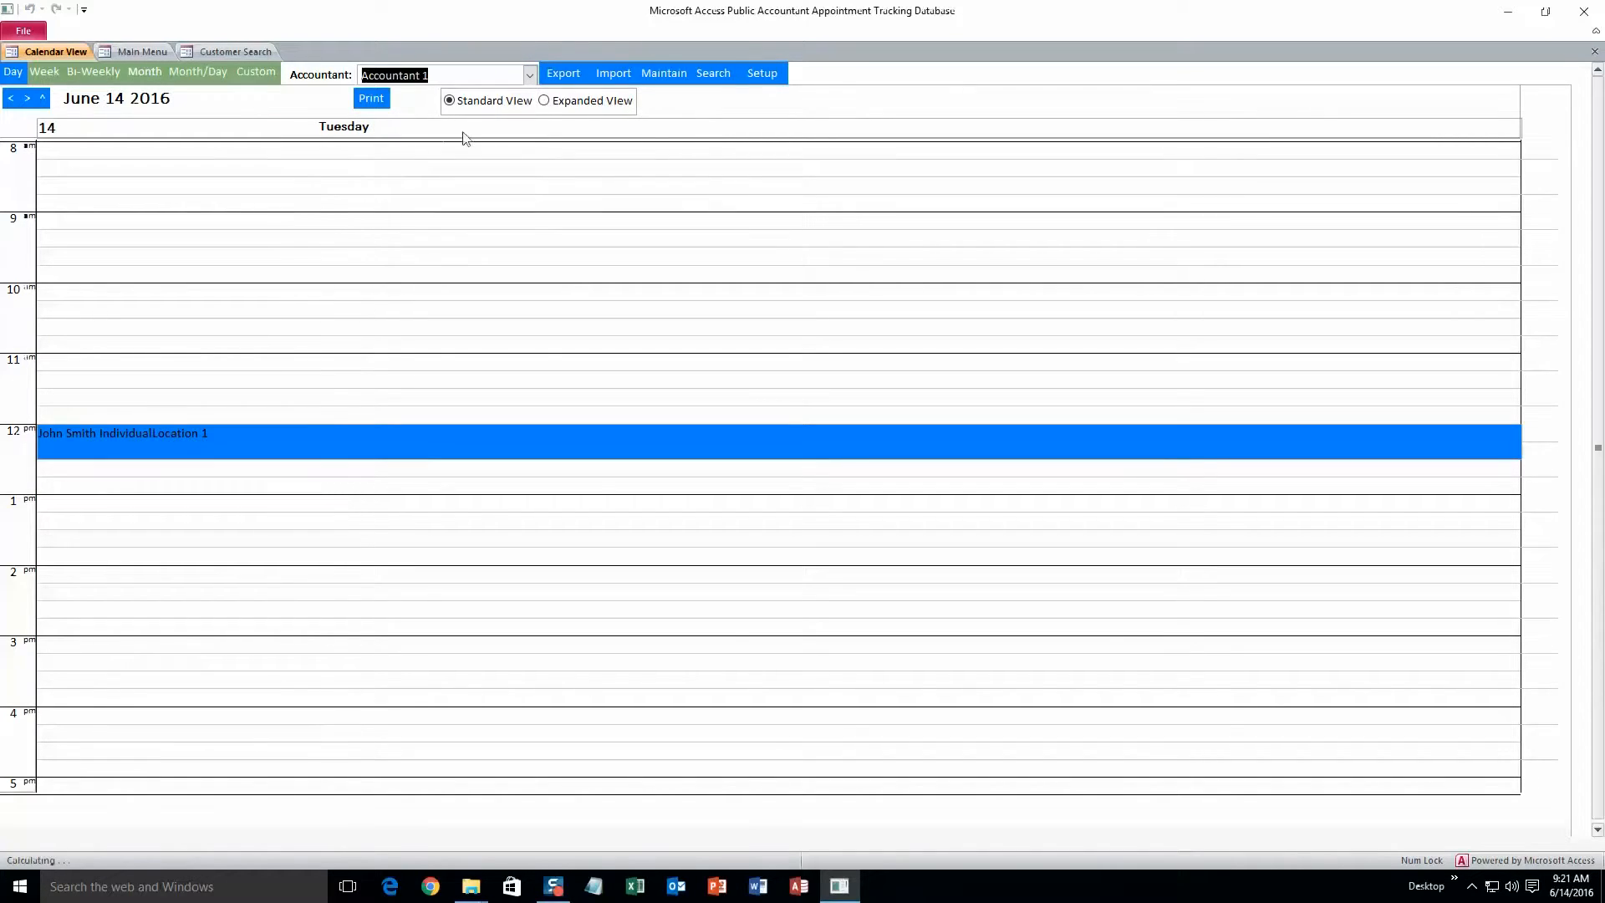
- Open the Calendar Search form from the Main Menu and search for the appointments of Accountant 1
click(135, 51)
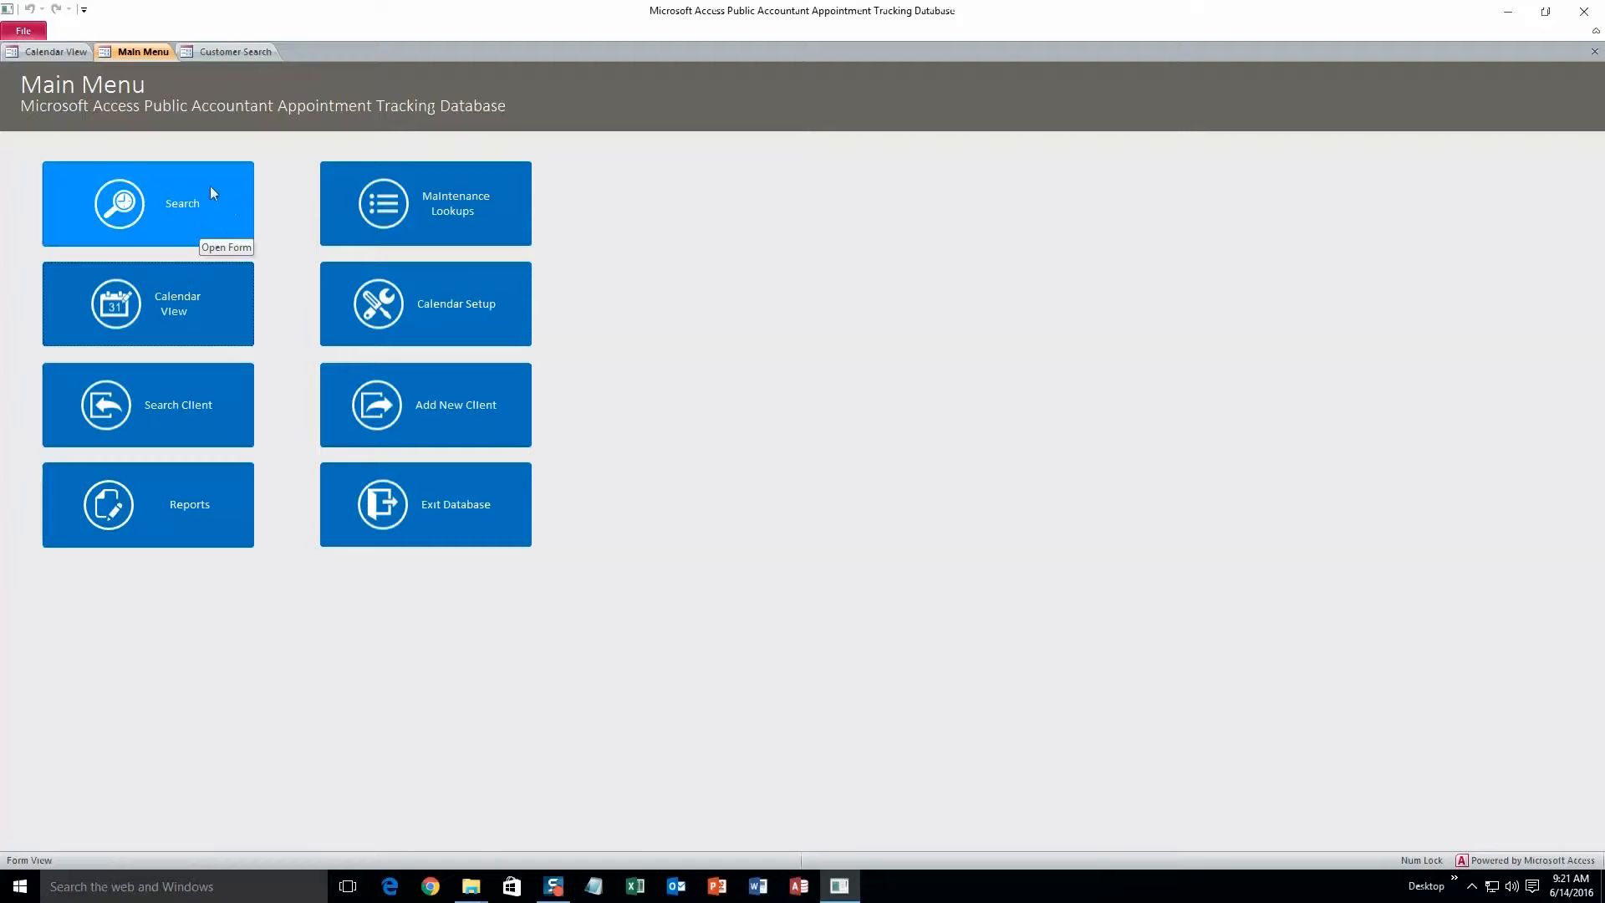
click(162, 214)
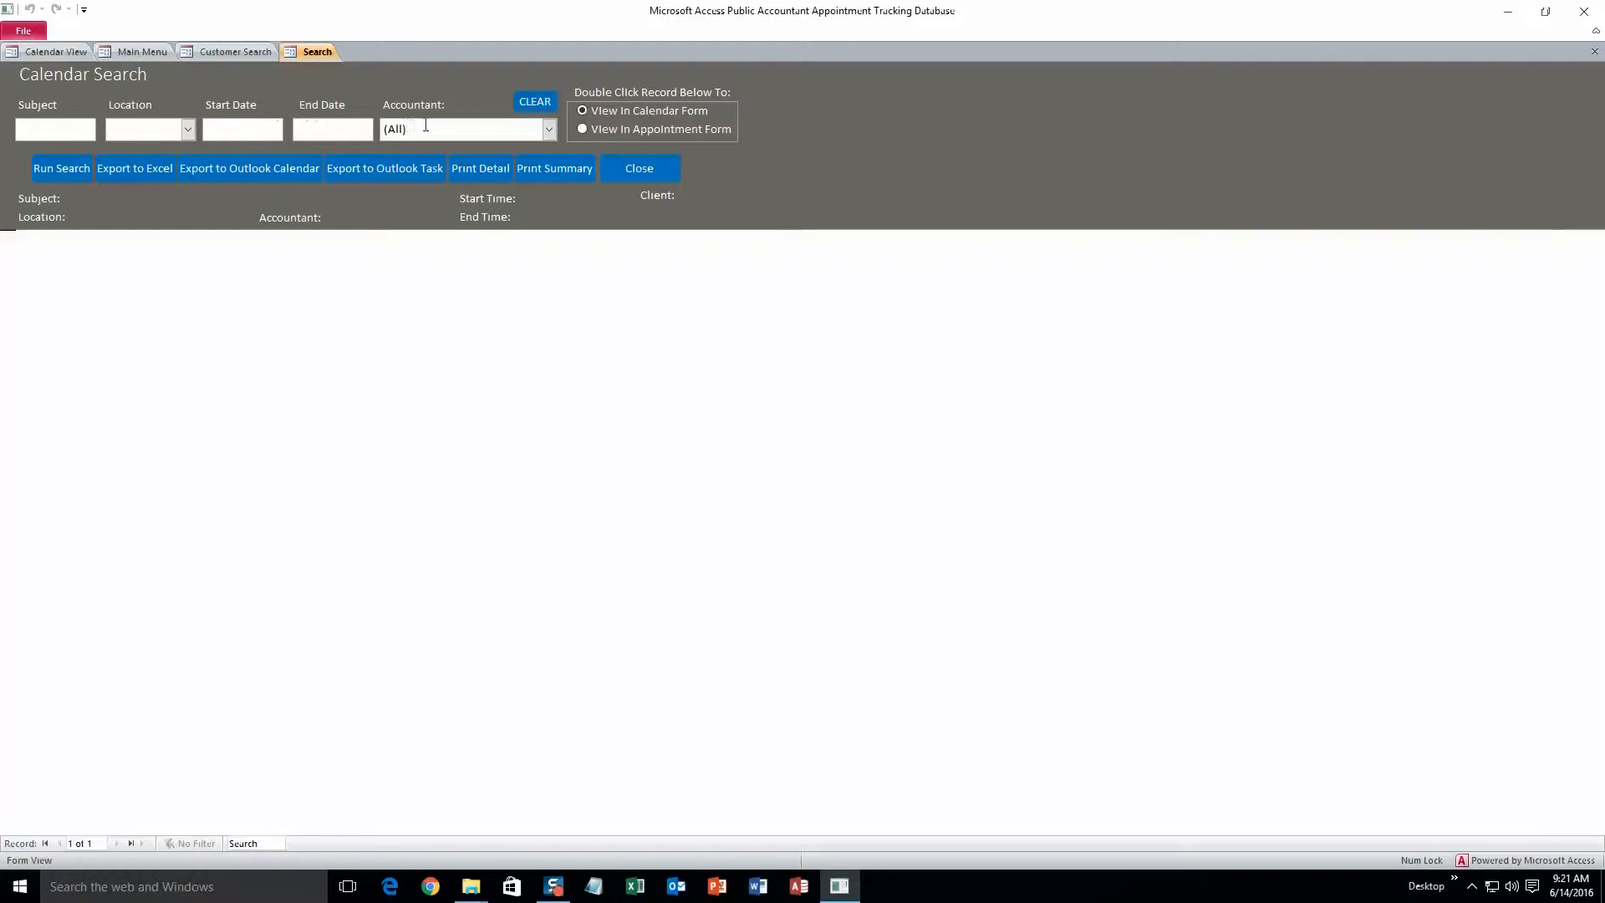
click(549, 129)
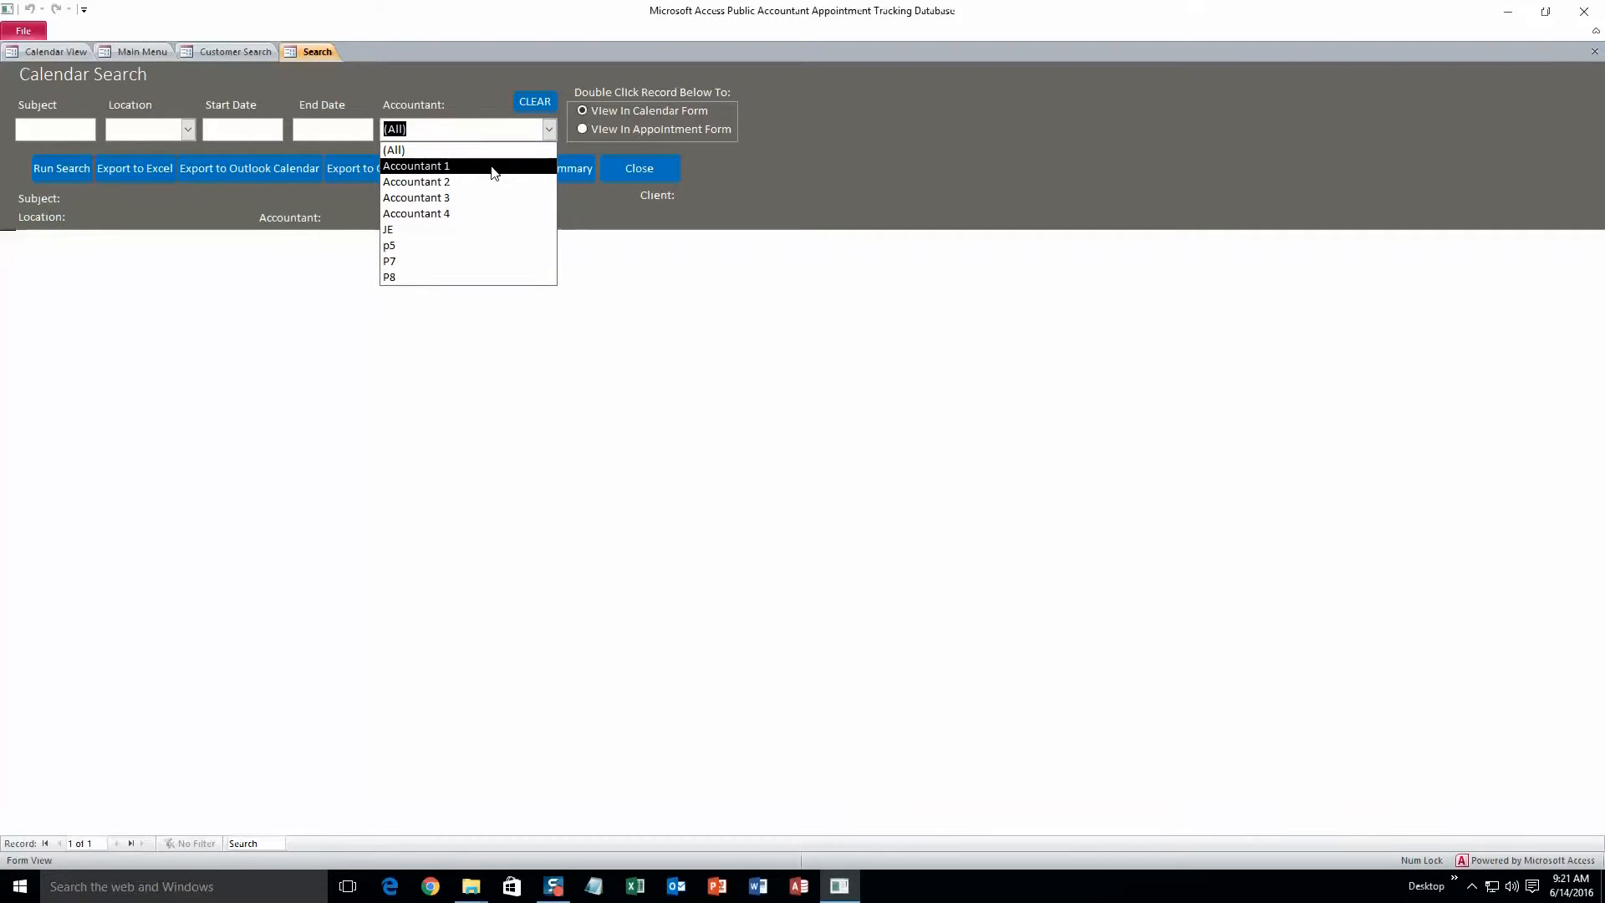
click(493, 166)
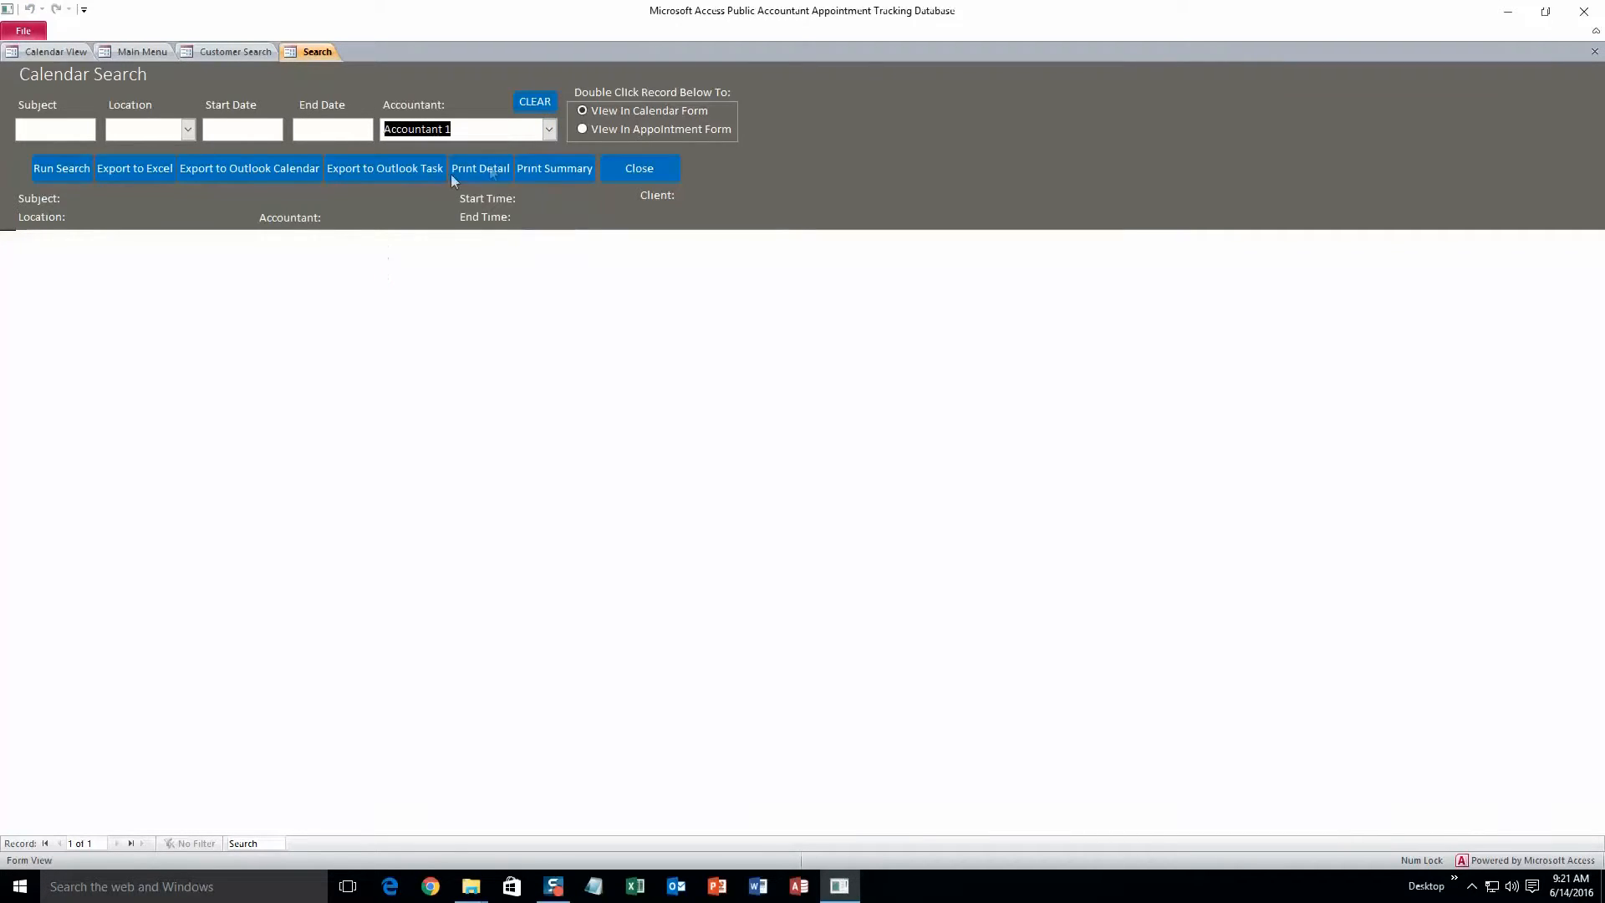
click(64, 169)
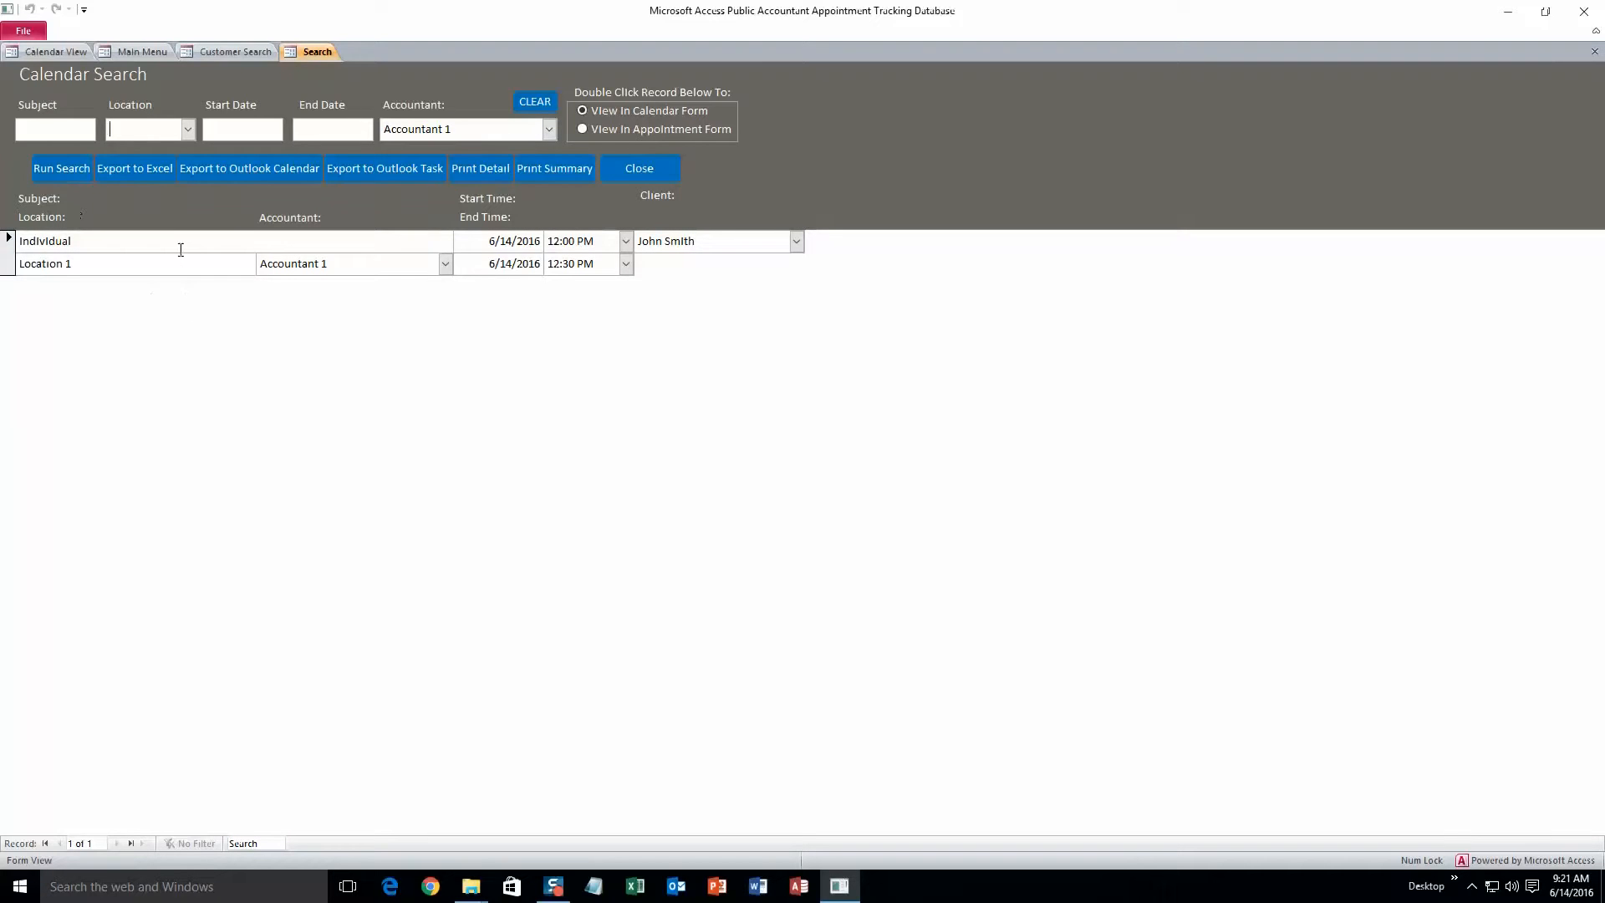
- Open the found Individual appointment in the calendar and return to the Calendar Search results
click(445, 263)
click(445, 263)
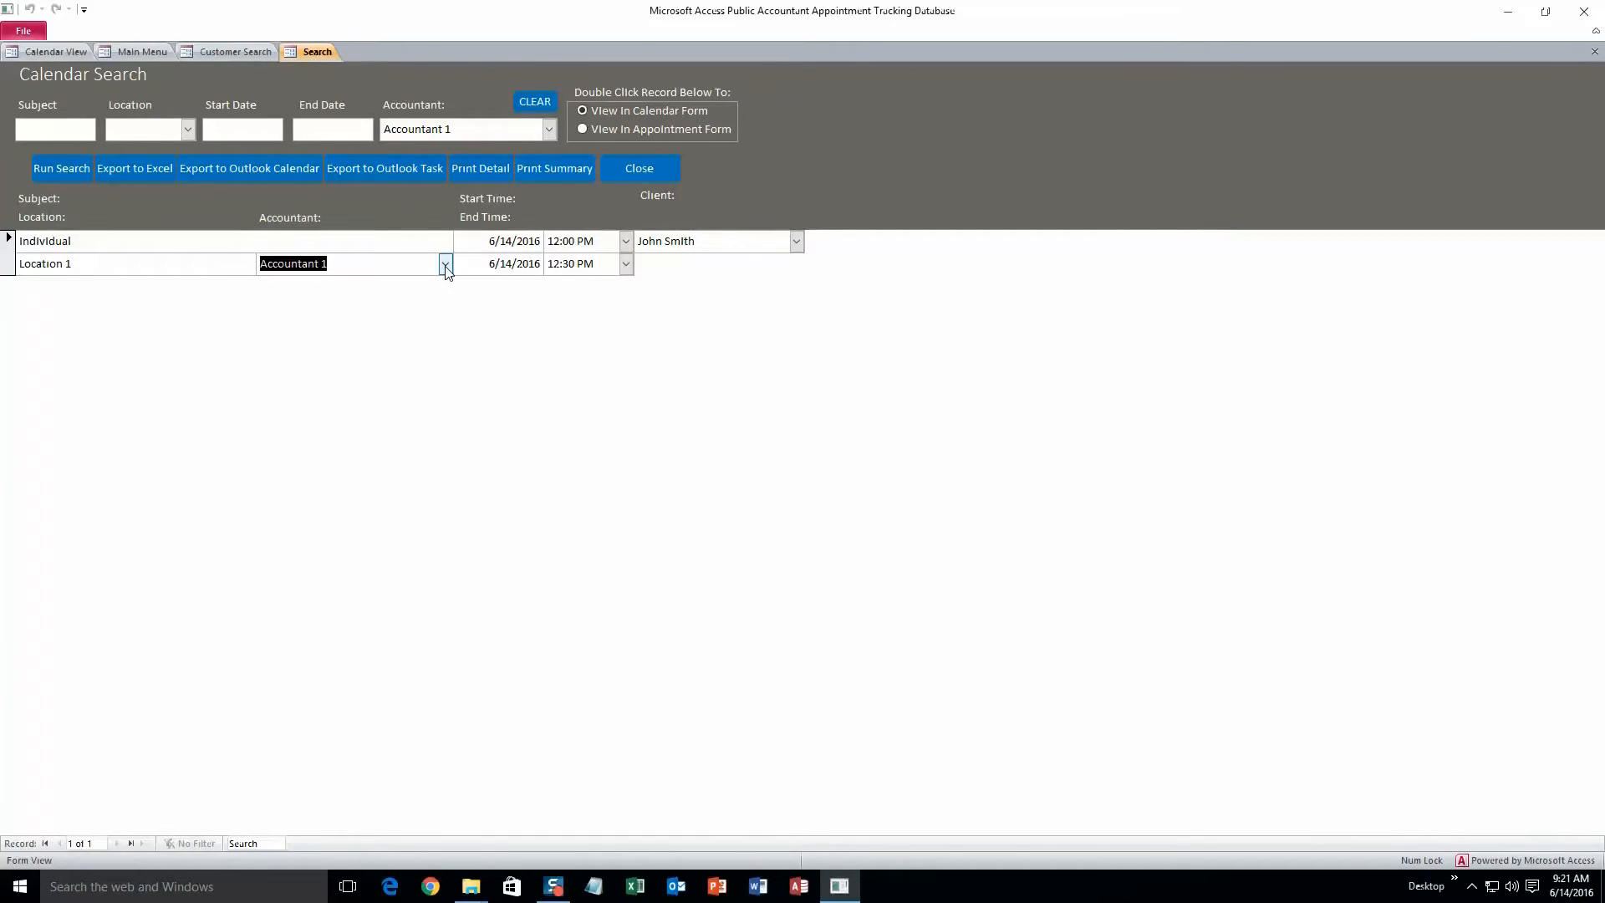
double_click(169, 256)
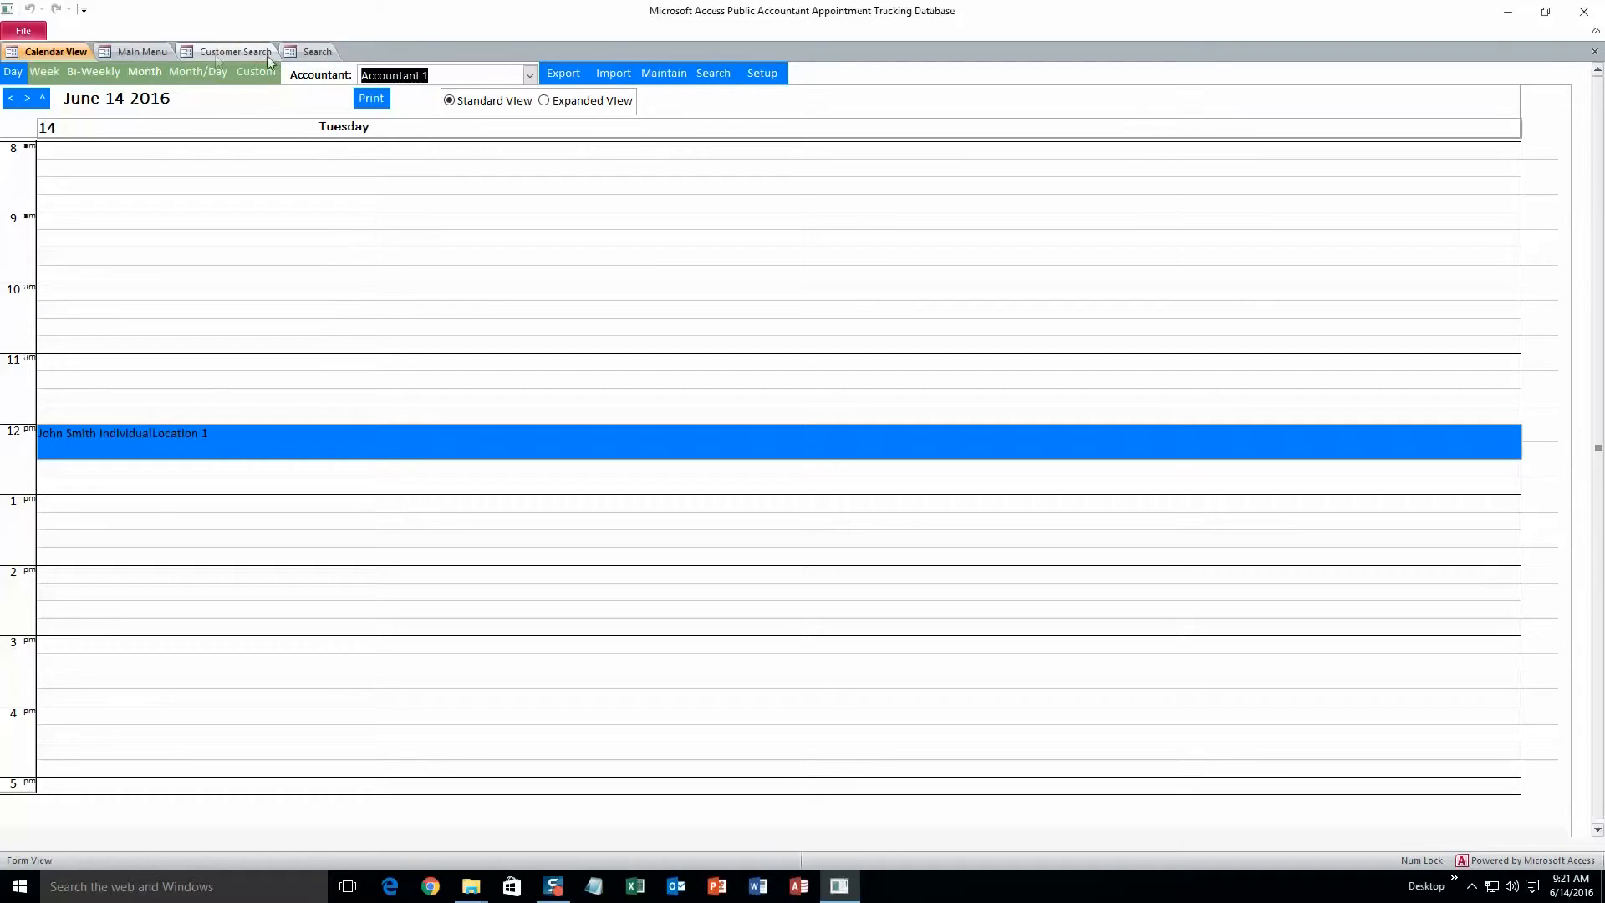
click(291, 52)
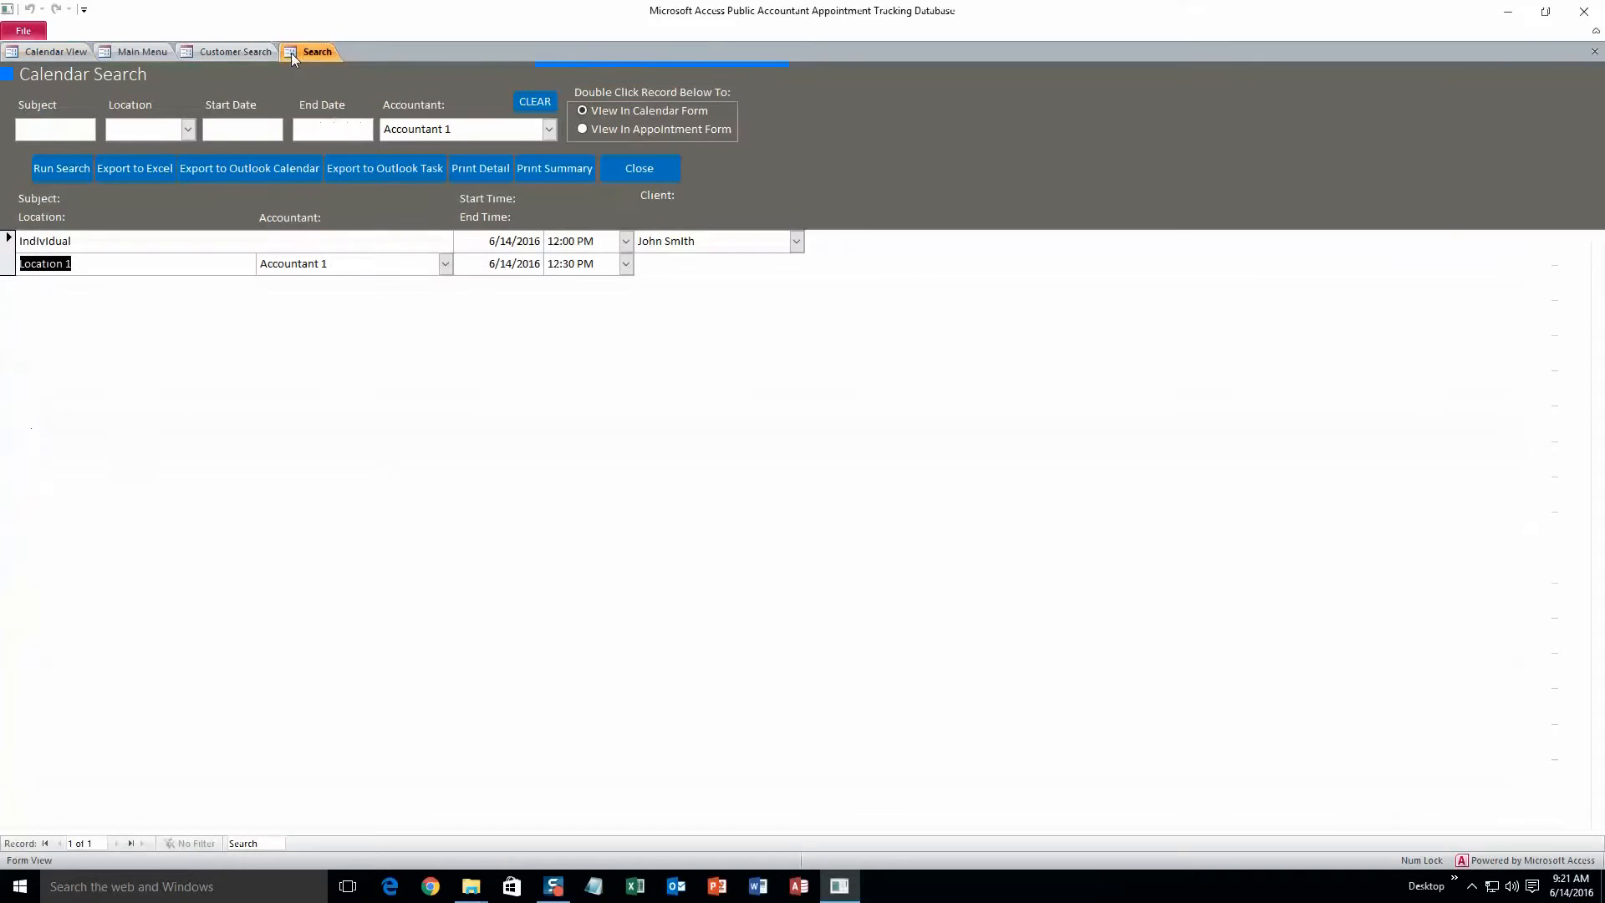
- Set the search results to View In Appointment Form, open the Individual appointment there and close it without saving
click(583, 129)
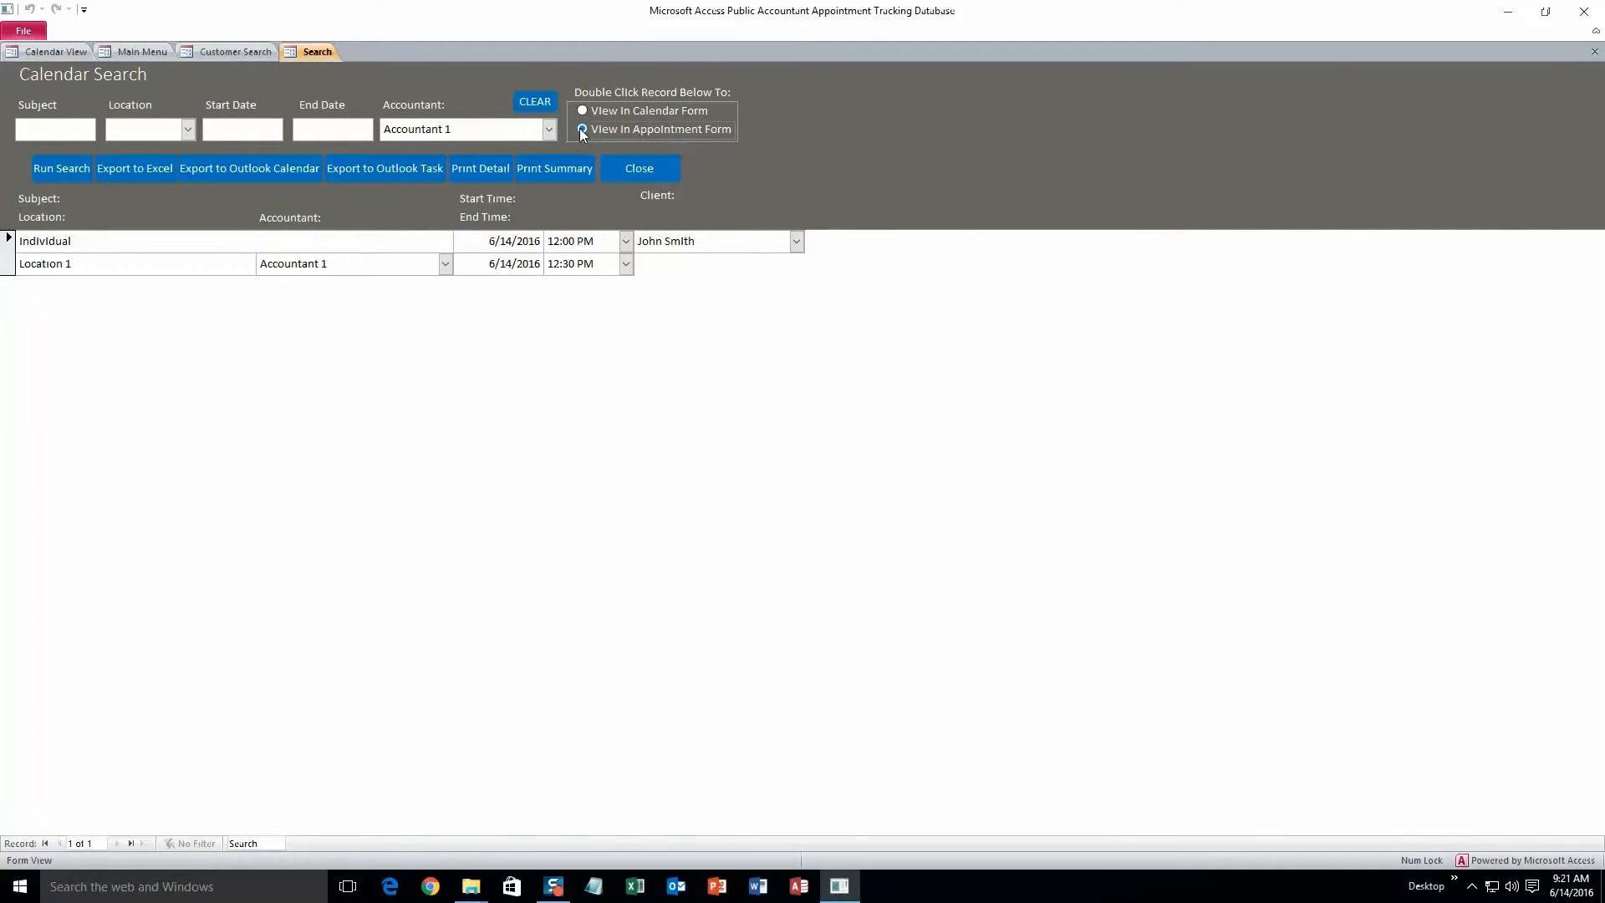
double_click(172, 261)
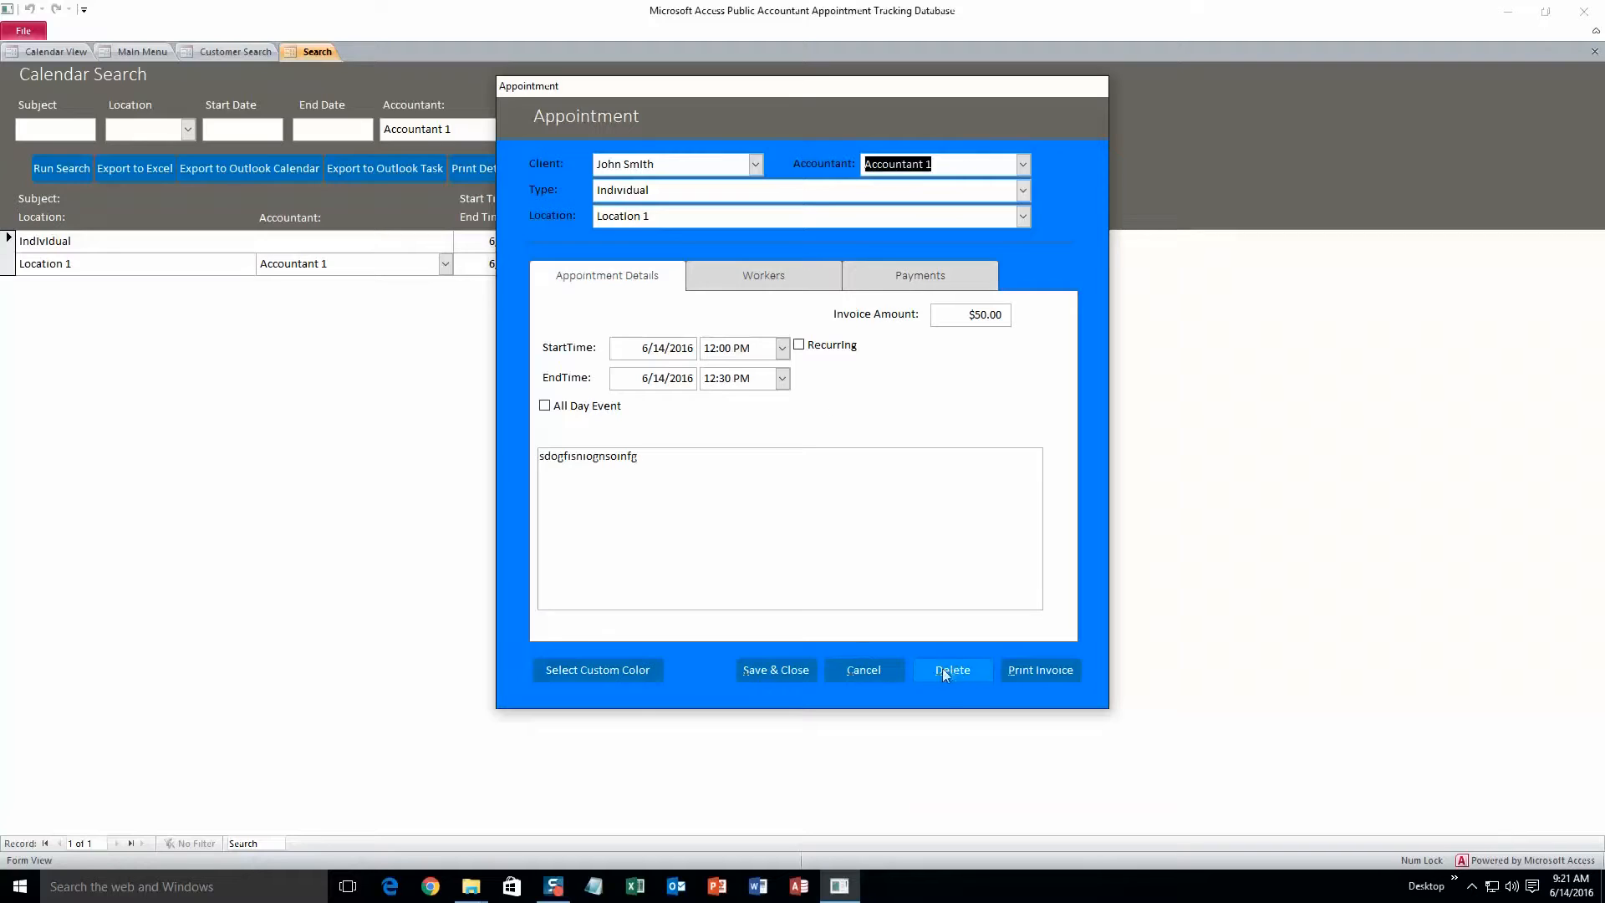
click(879, 669)
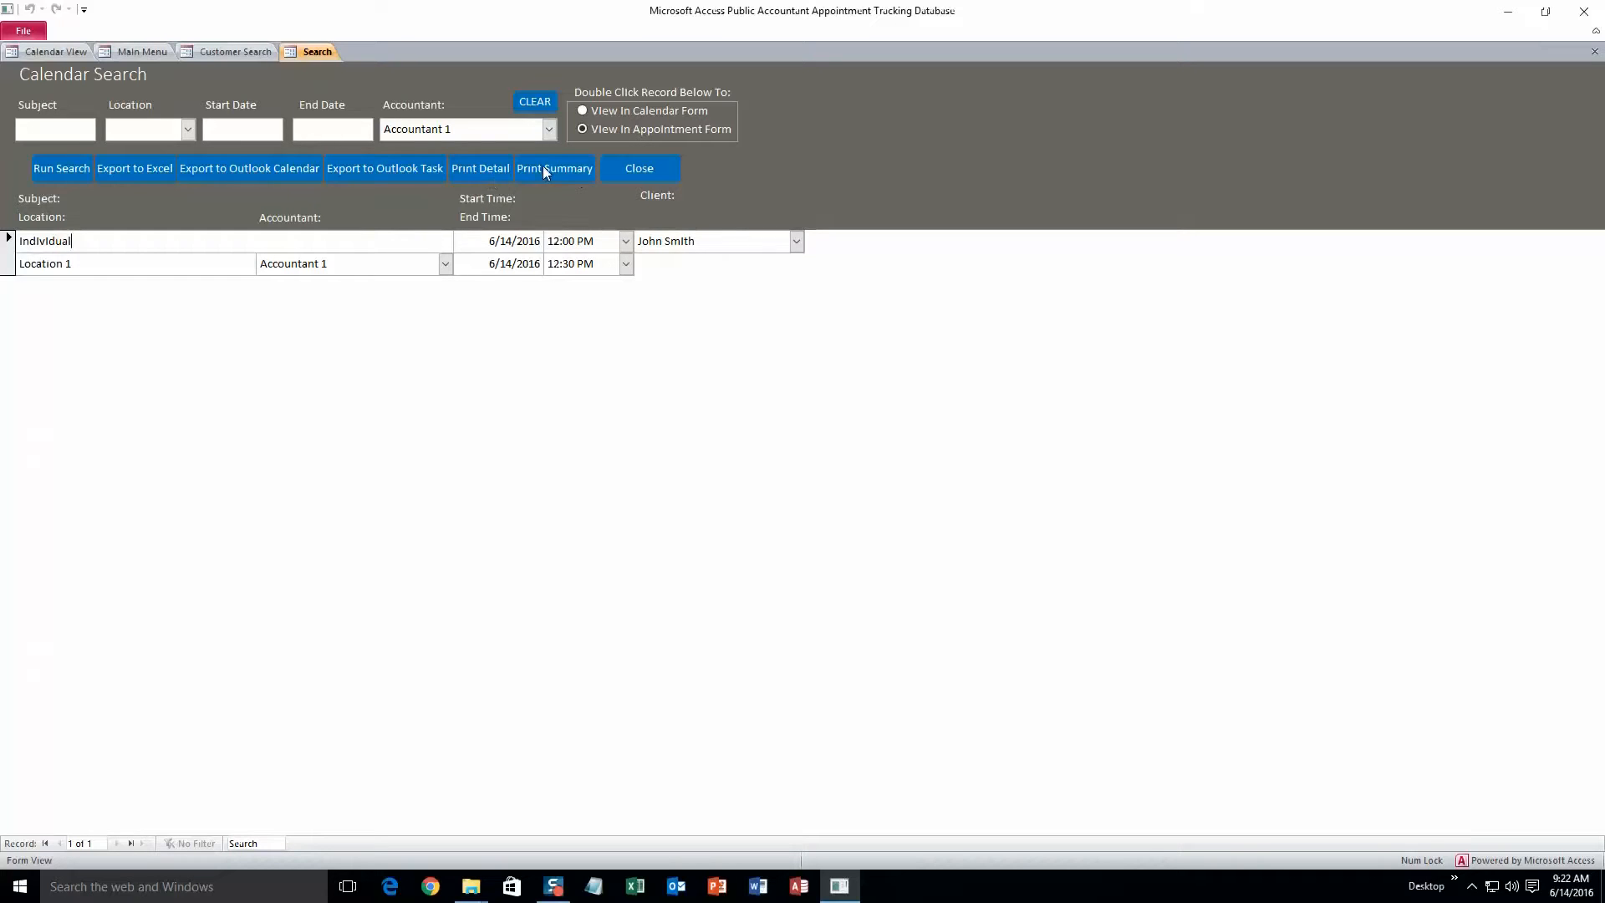
- Preview the detail and summary reports of the calendar search results, returning to the search form after each
click(480, 172)
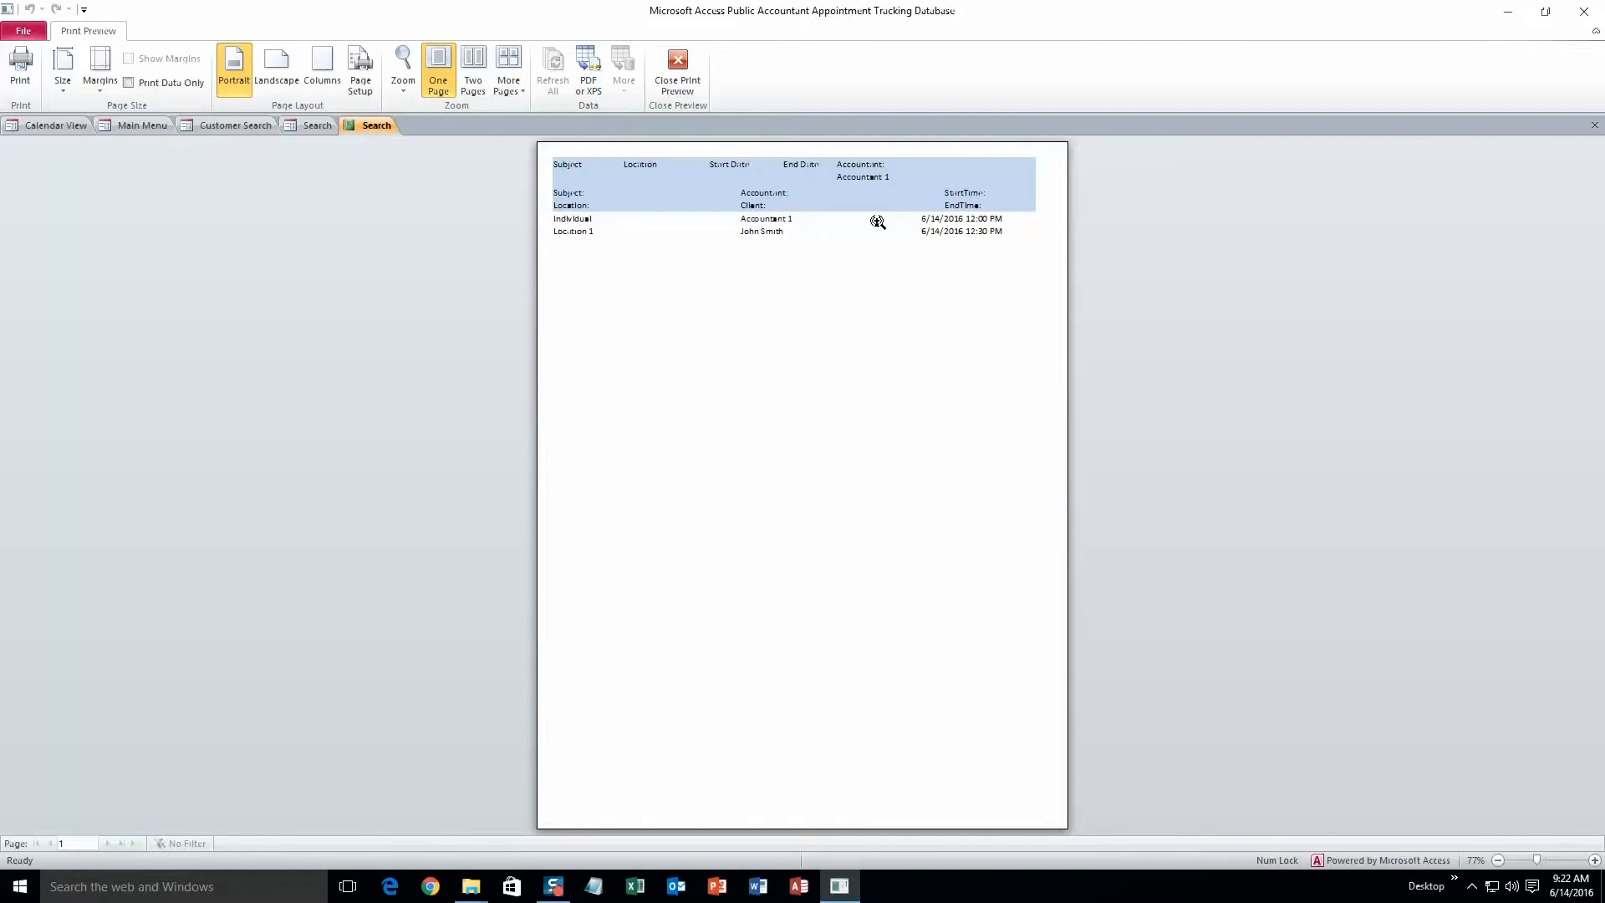
click(320, 125)
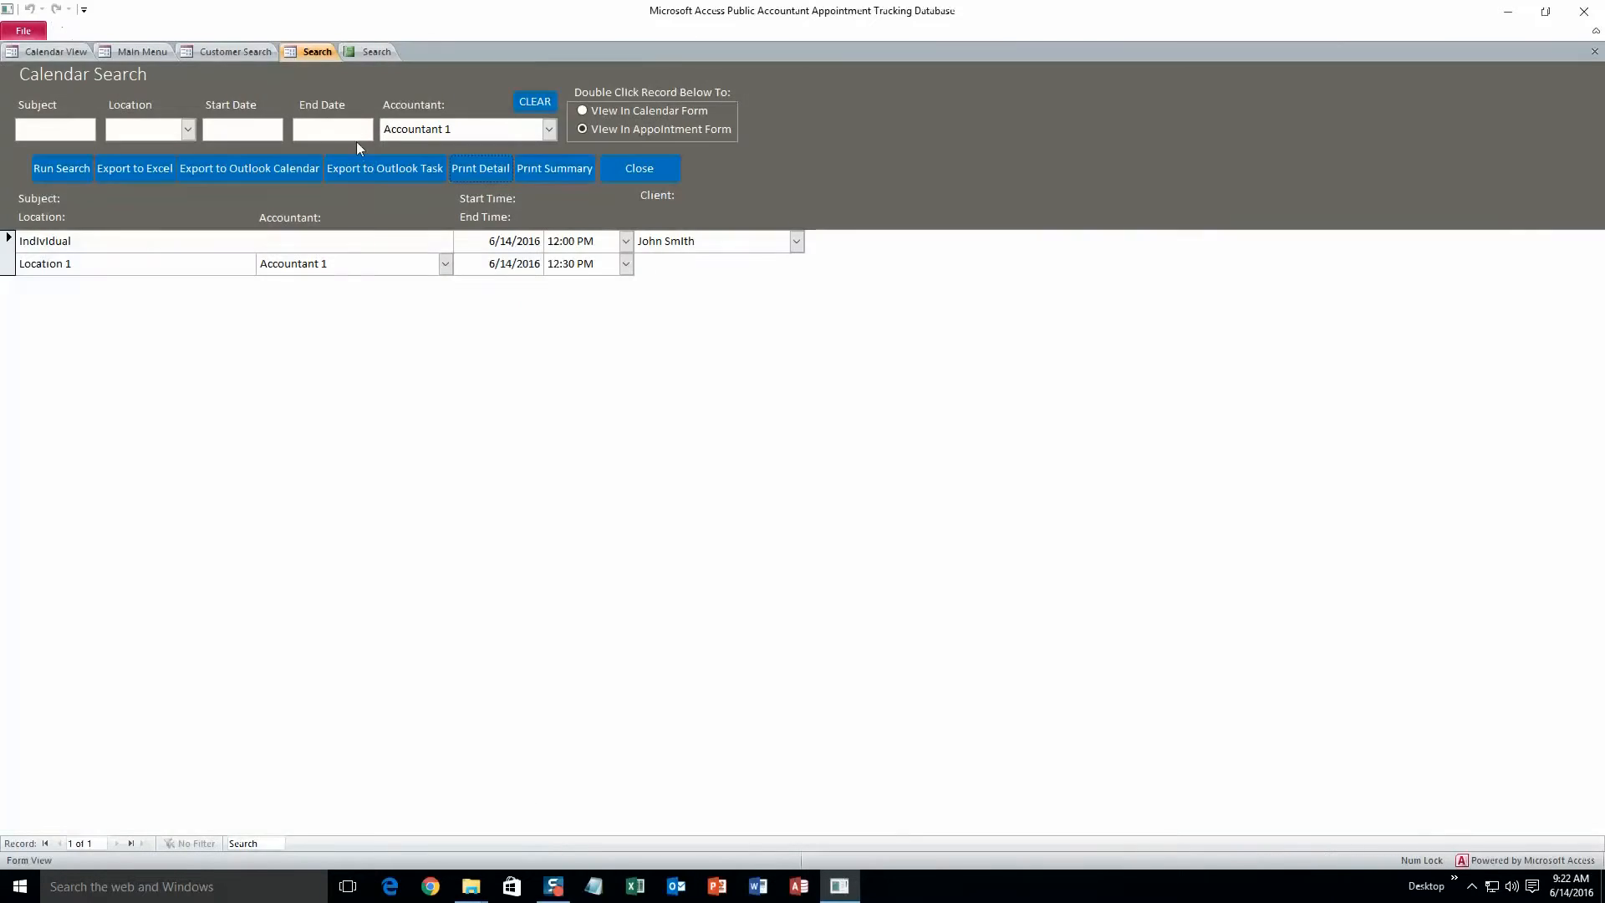
click(548, 176)
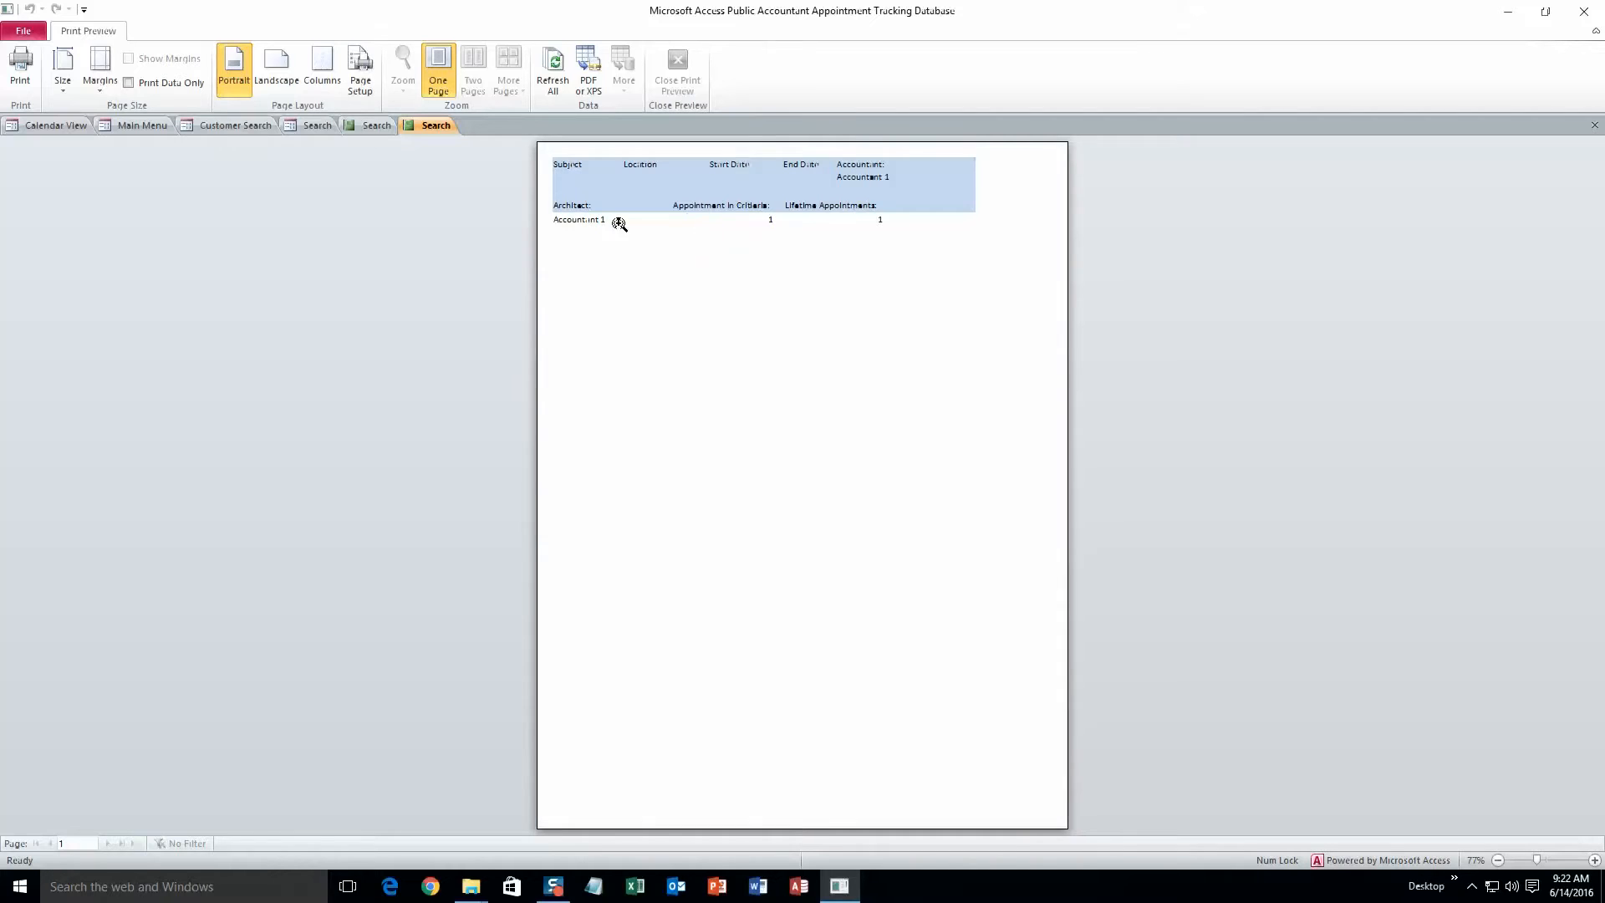
click(320, 127)
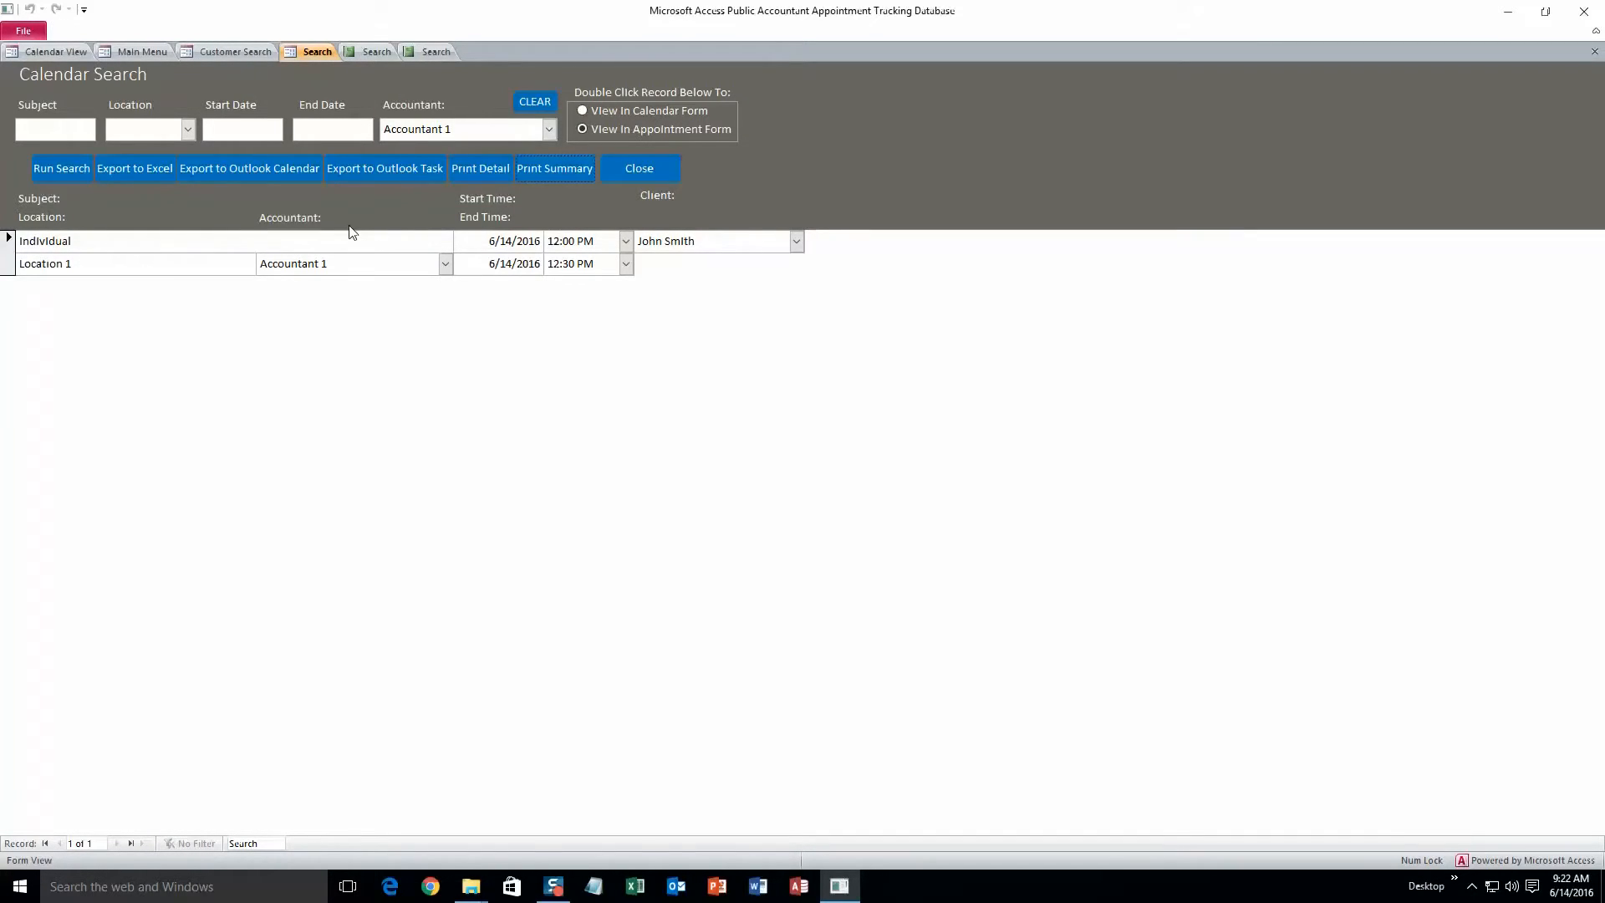
- Open Maintenance Lookups from the Main Menu and review the Accountants, Location, Service Type, Appointment Types, Company Setup and Credit Card Type lists
click(167, 54)
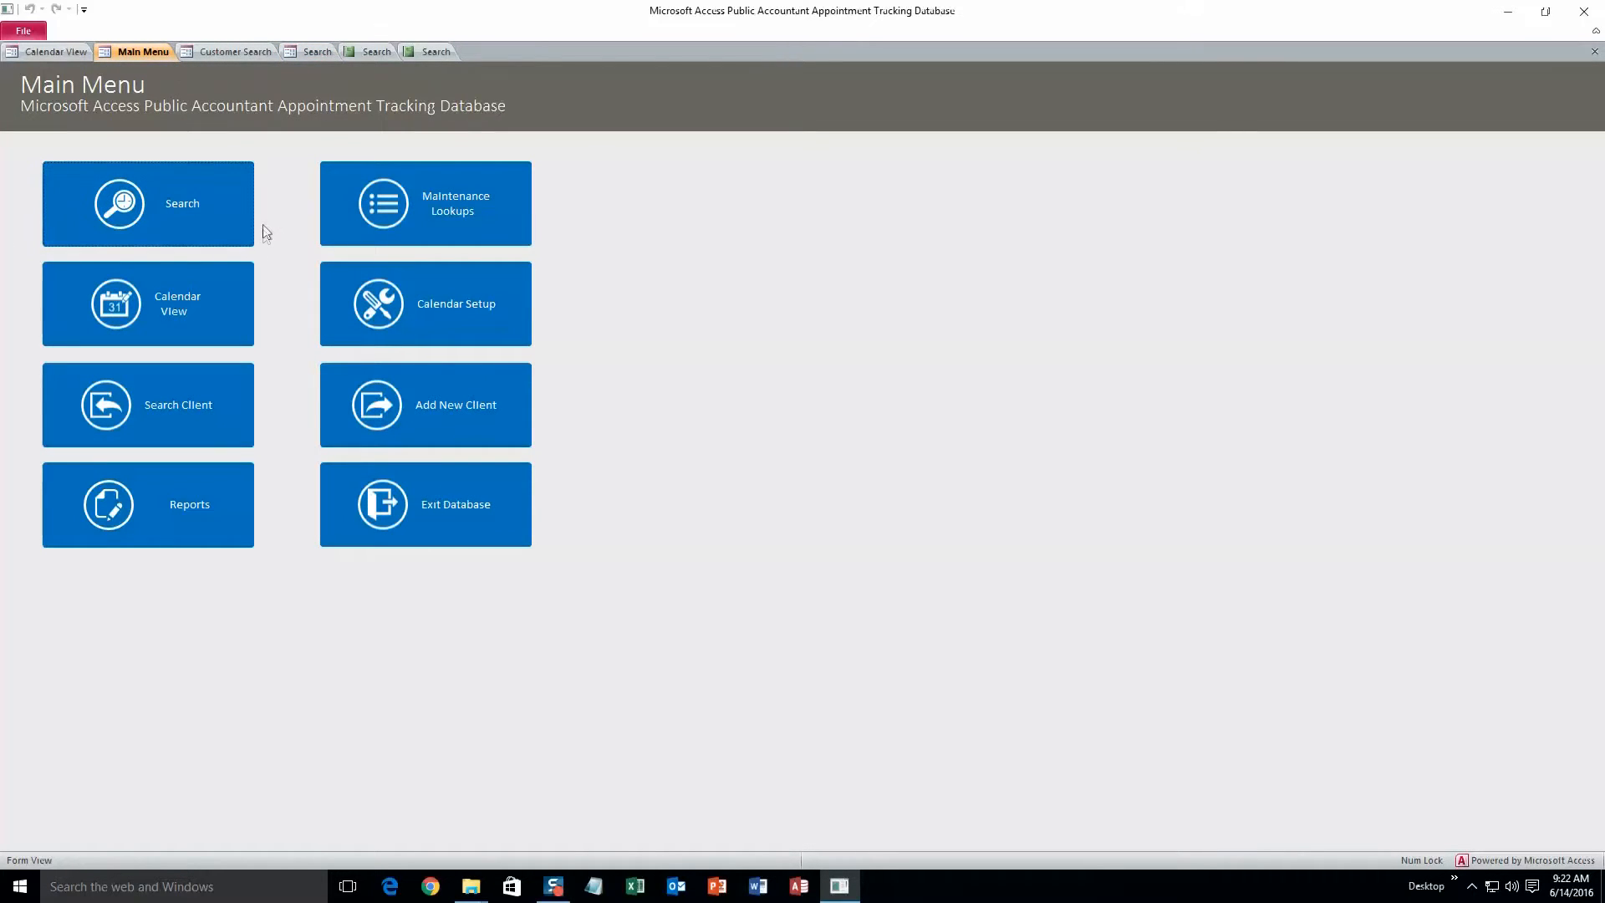
click(448, 215)
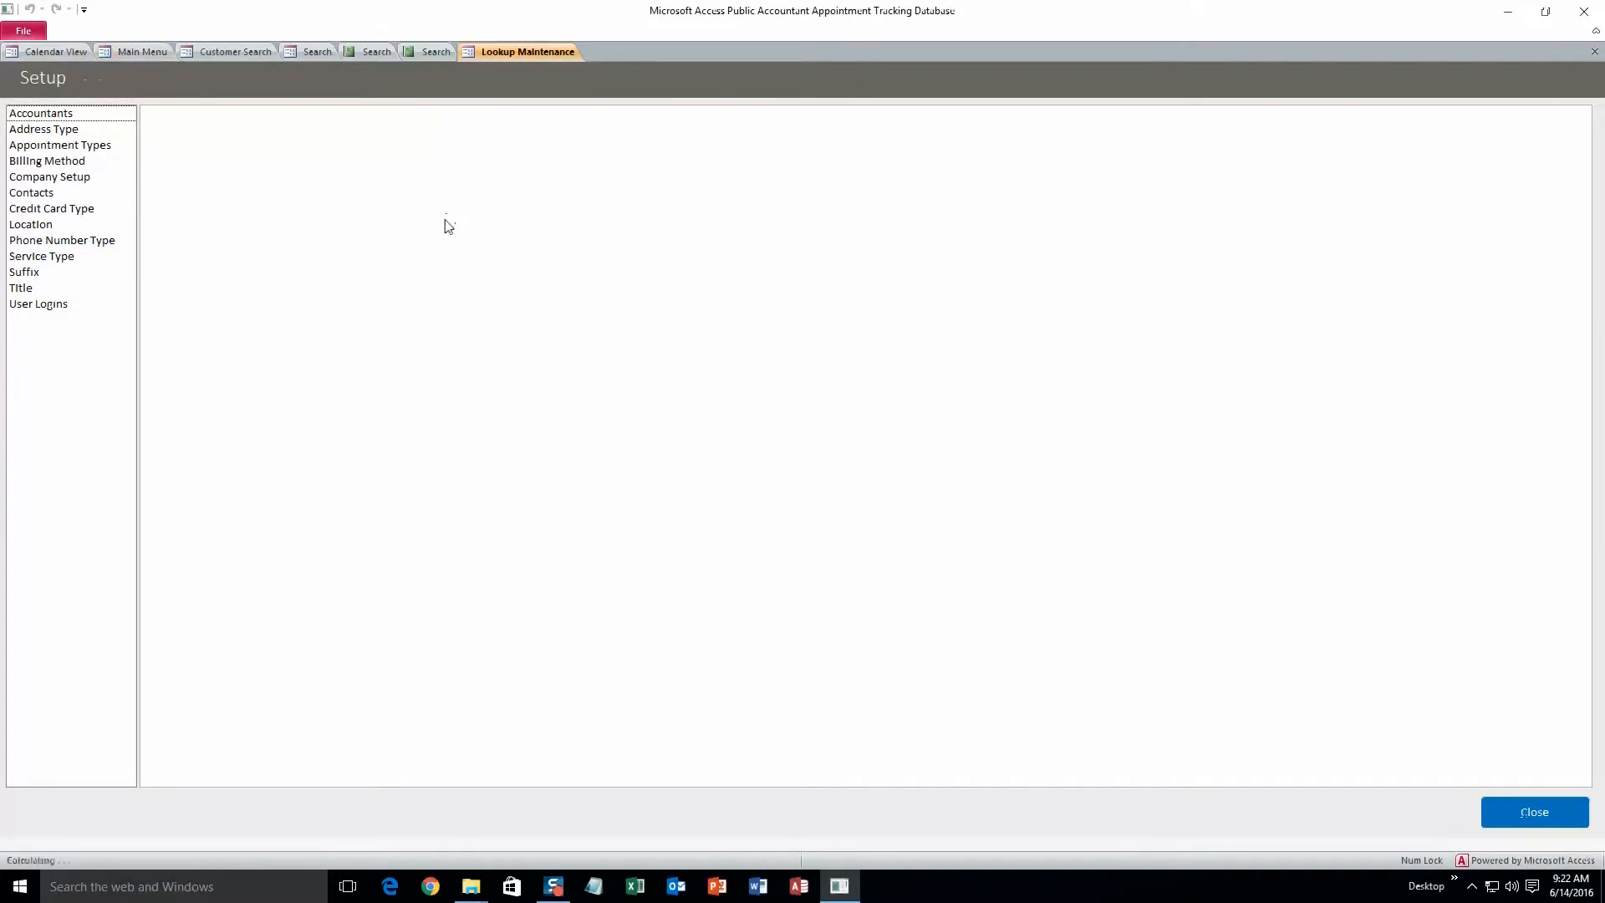
click(77, 114)
click(59, 226)
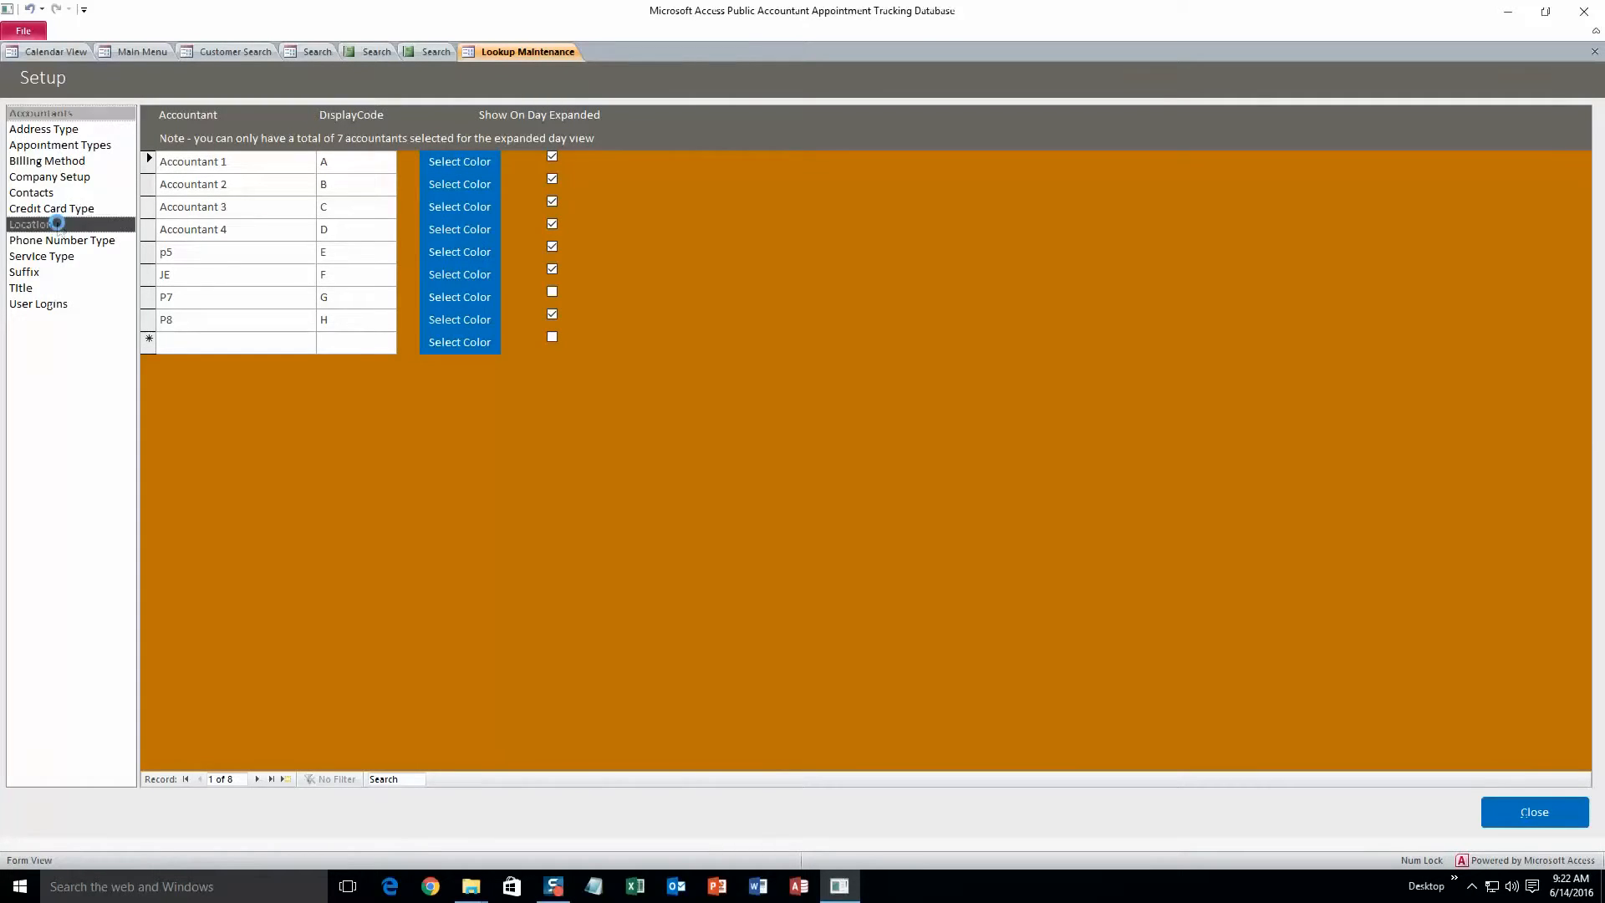
click(49, 258)
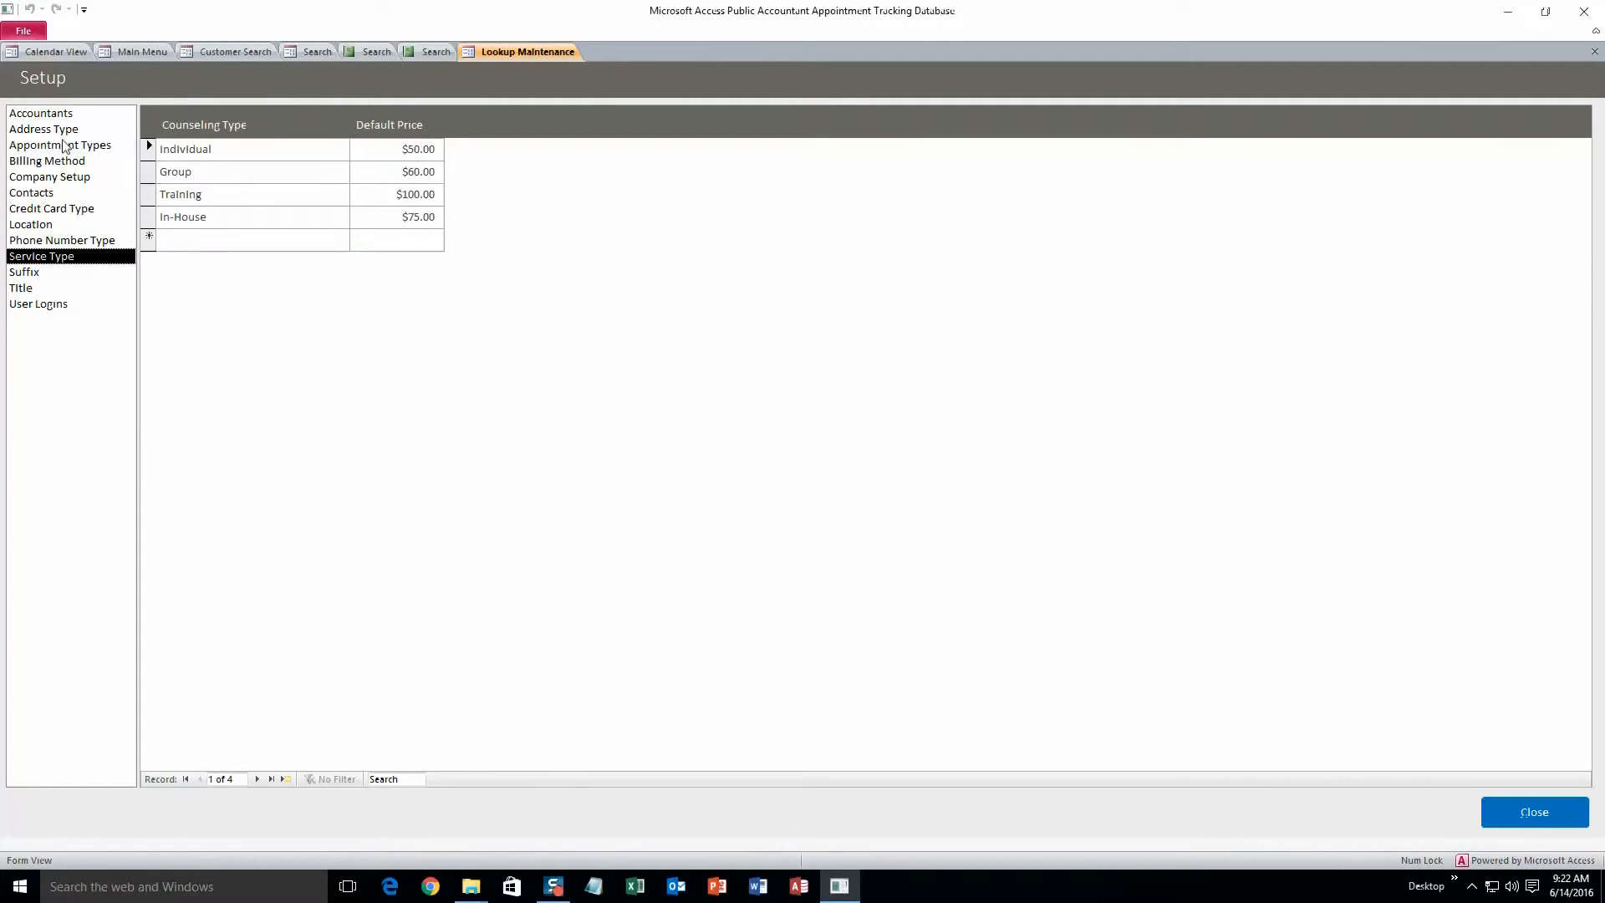
click(65, 147)
click(63, 177)
click(66, 209)
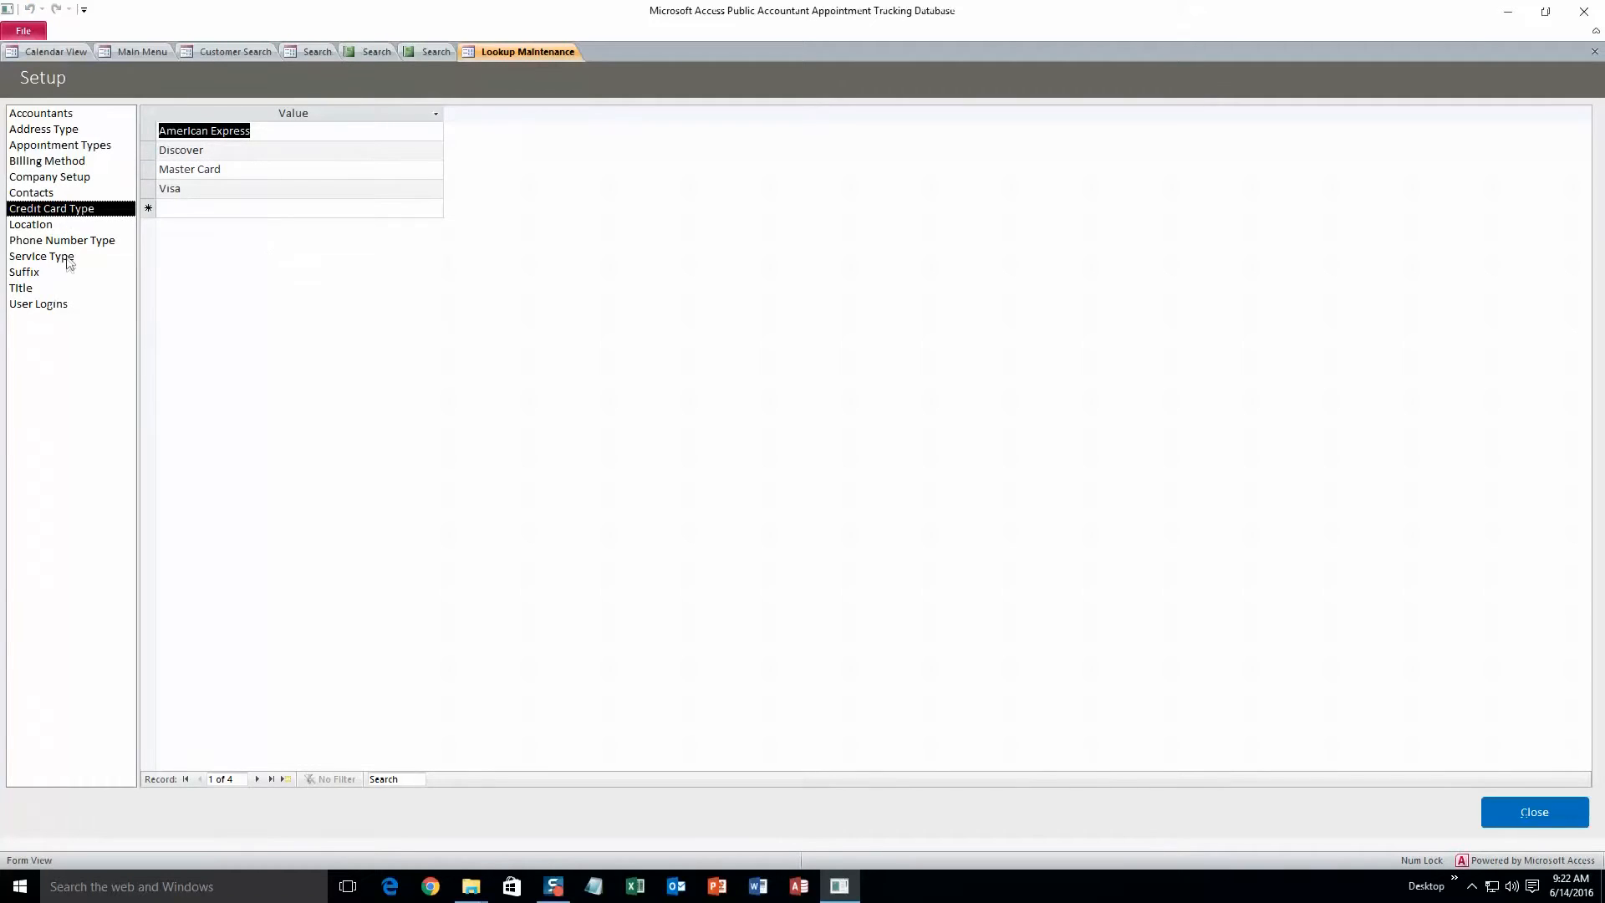
- Add the locations Ames and The park to the Location lookup list and close the Setup form
click(62, 227)
drag(219, 191, 132, 196)
key(Delete)
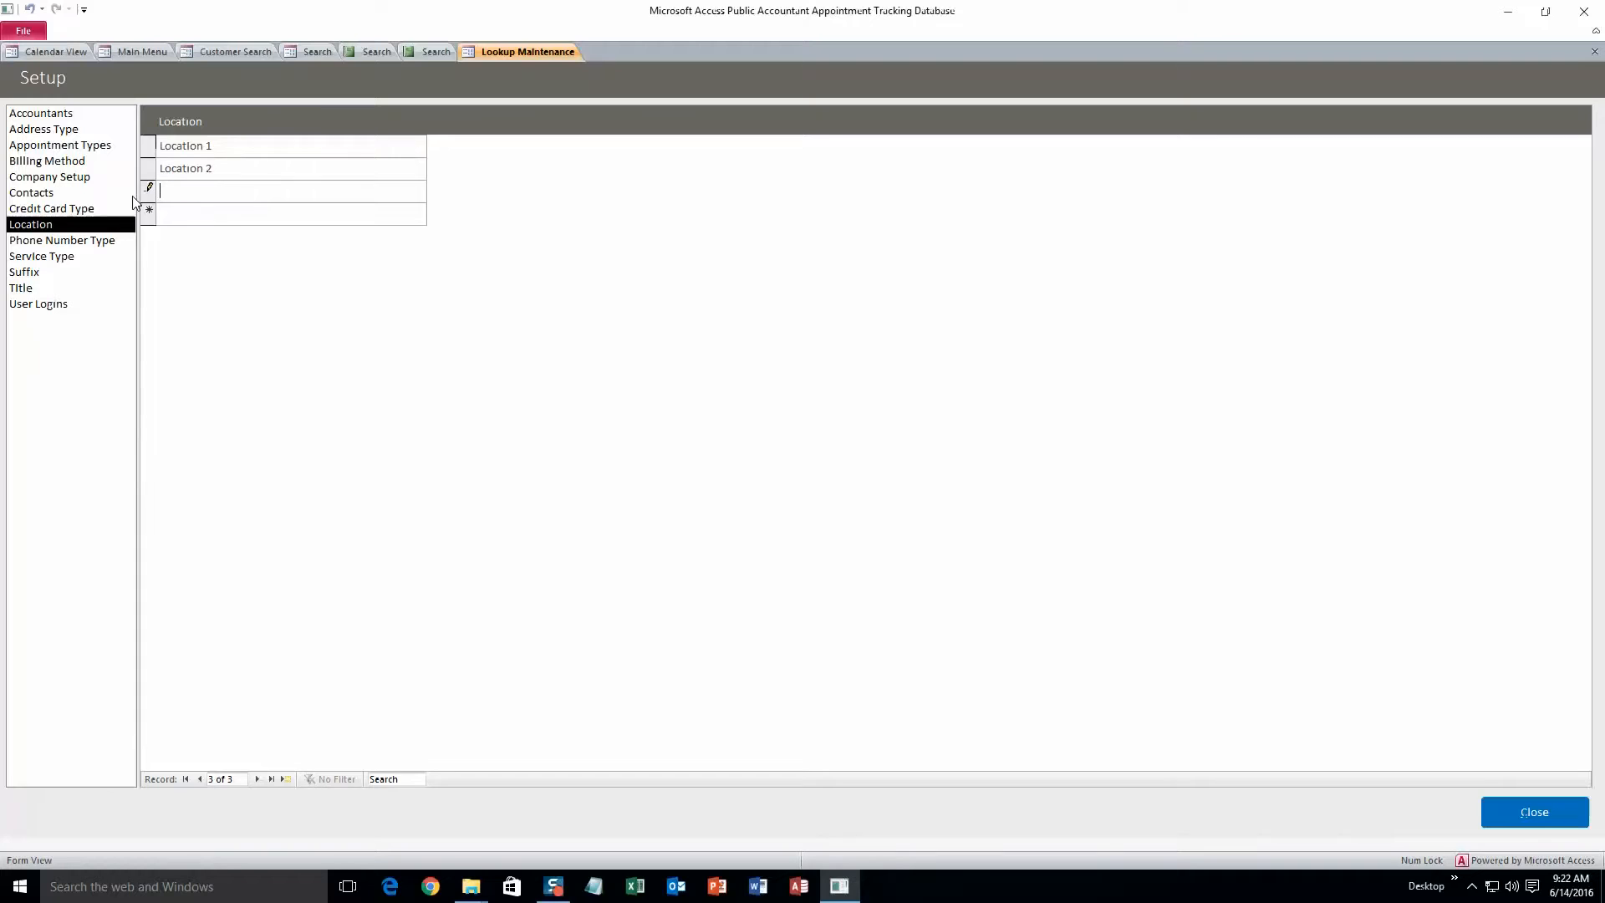
text(Ames)
click(173, 212)
key(Up)
click(152, 220)
text(The park)
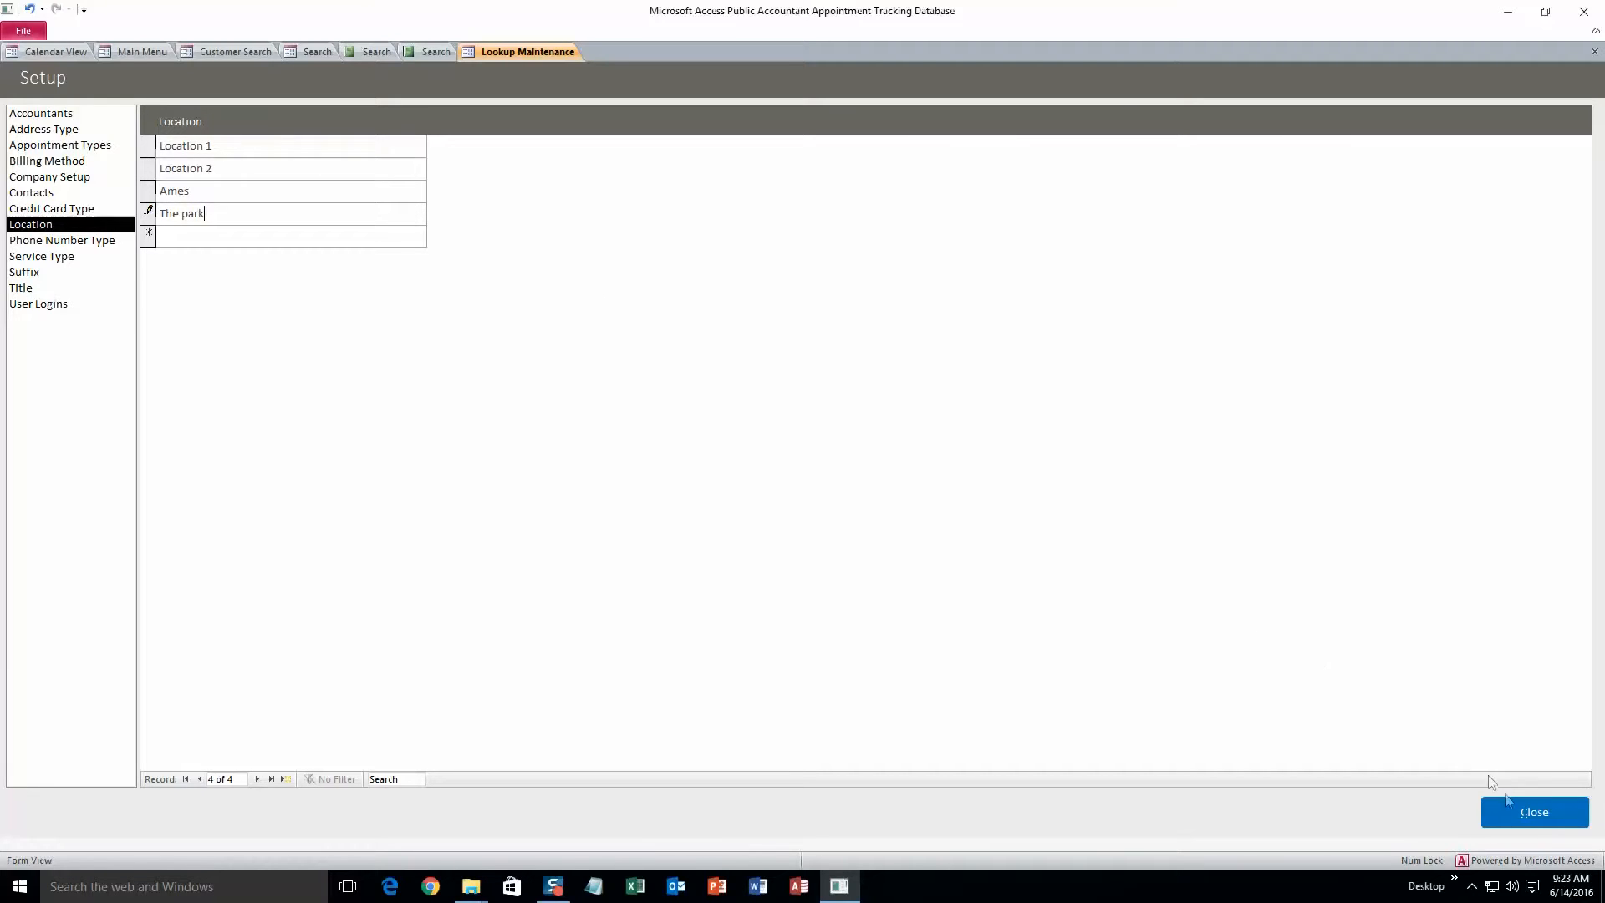
click(1520, 817)
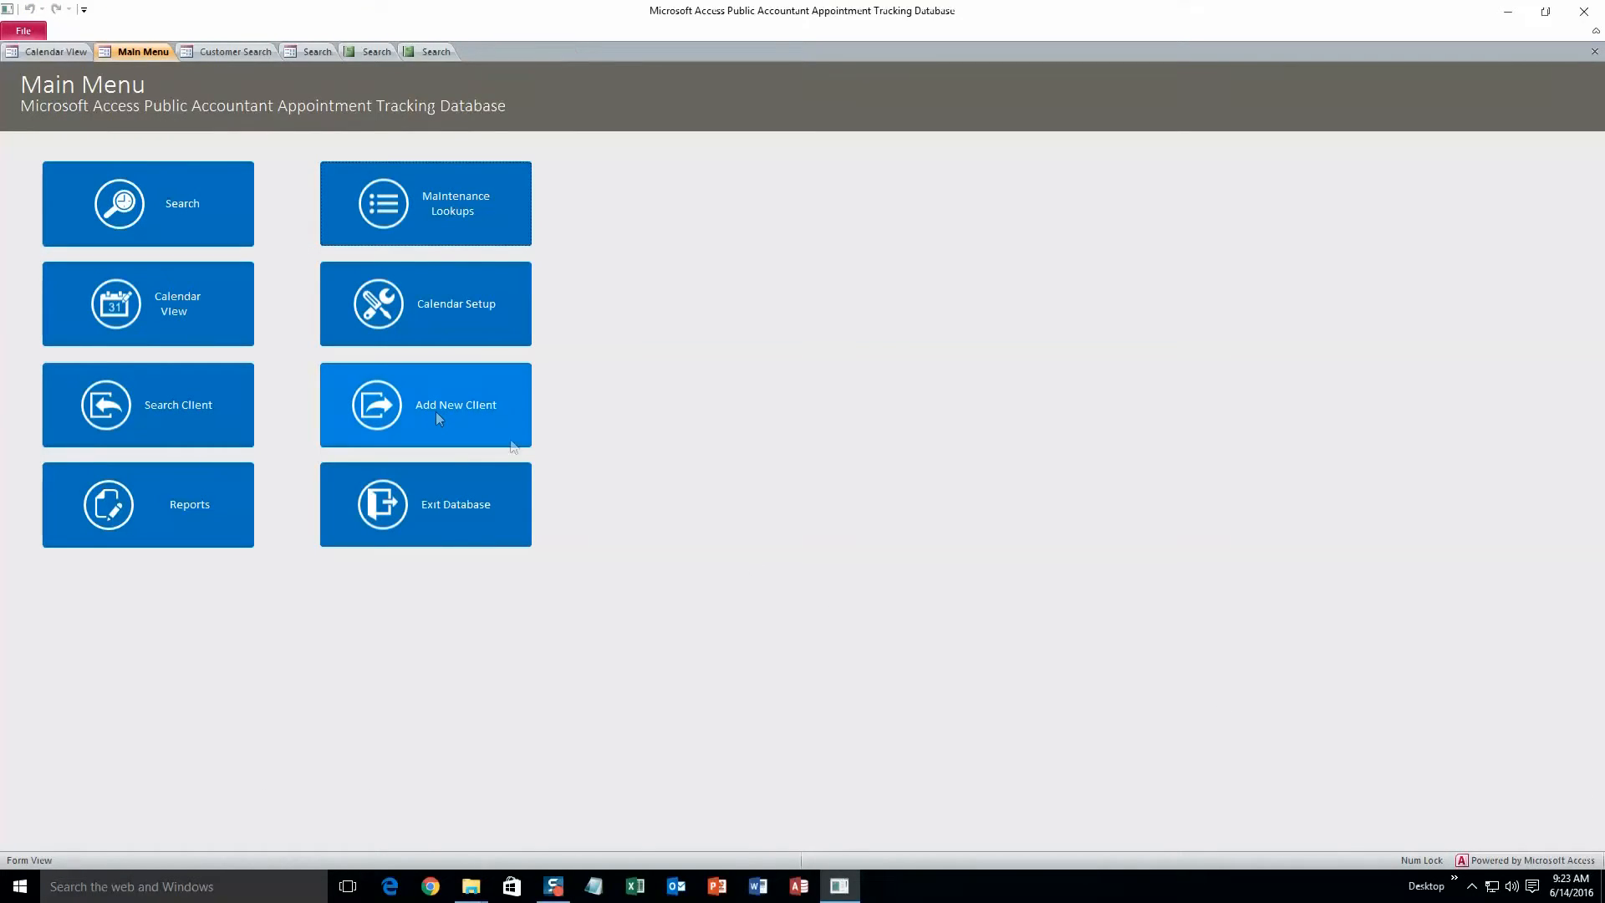
- Open a new 10:15 AM appointment in the Calendar View, check its available locations and cancel the appointment
click(169, 289)
double_click(176, 310)
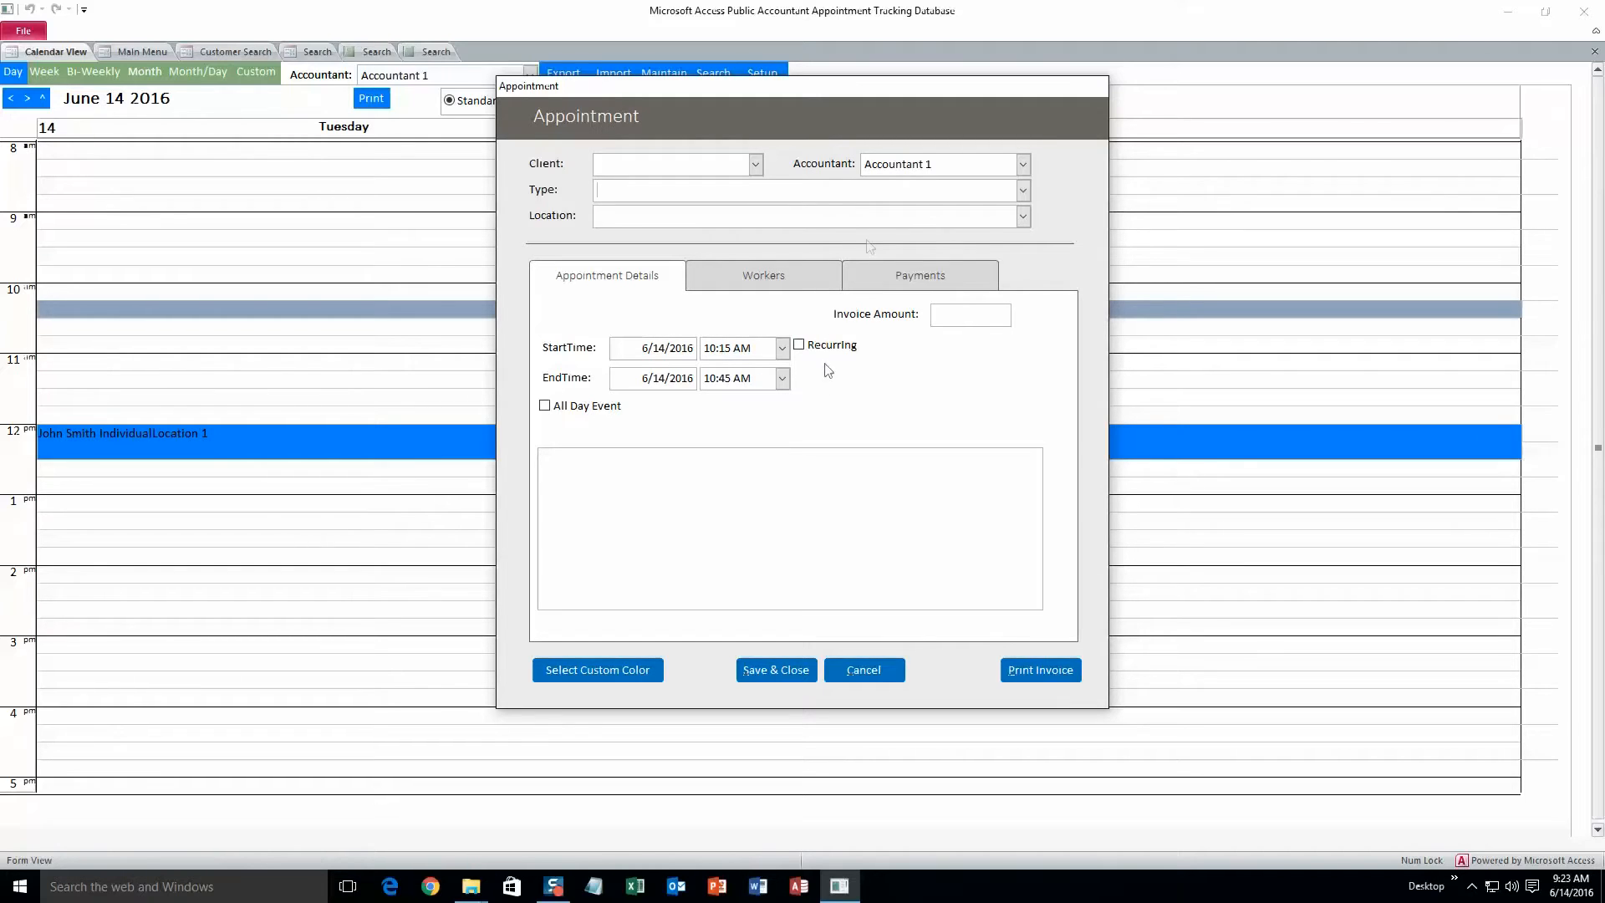
click(1022, 217)
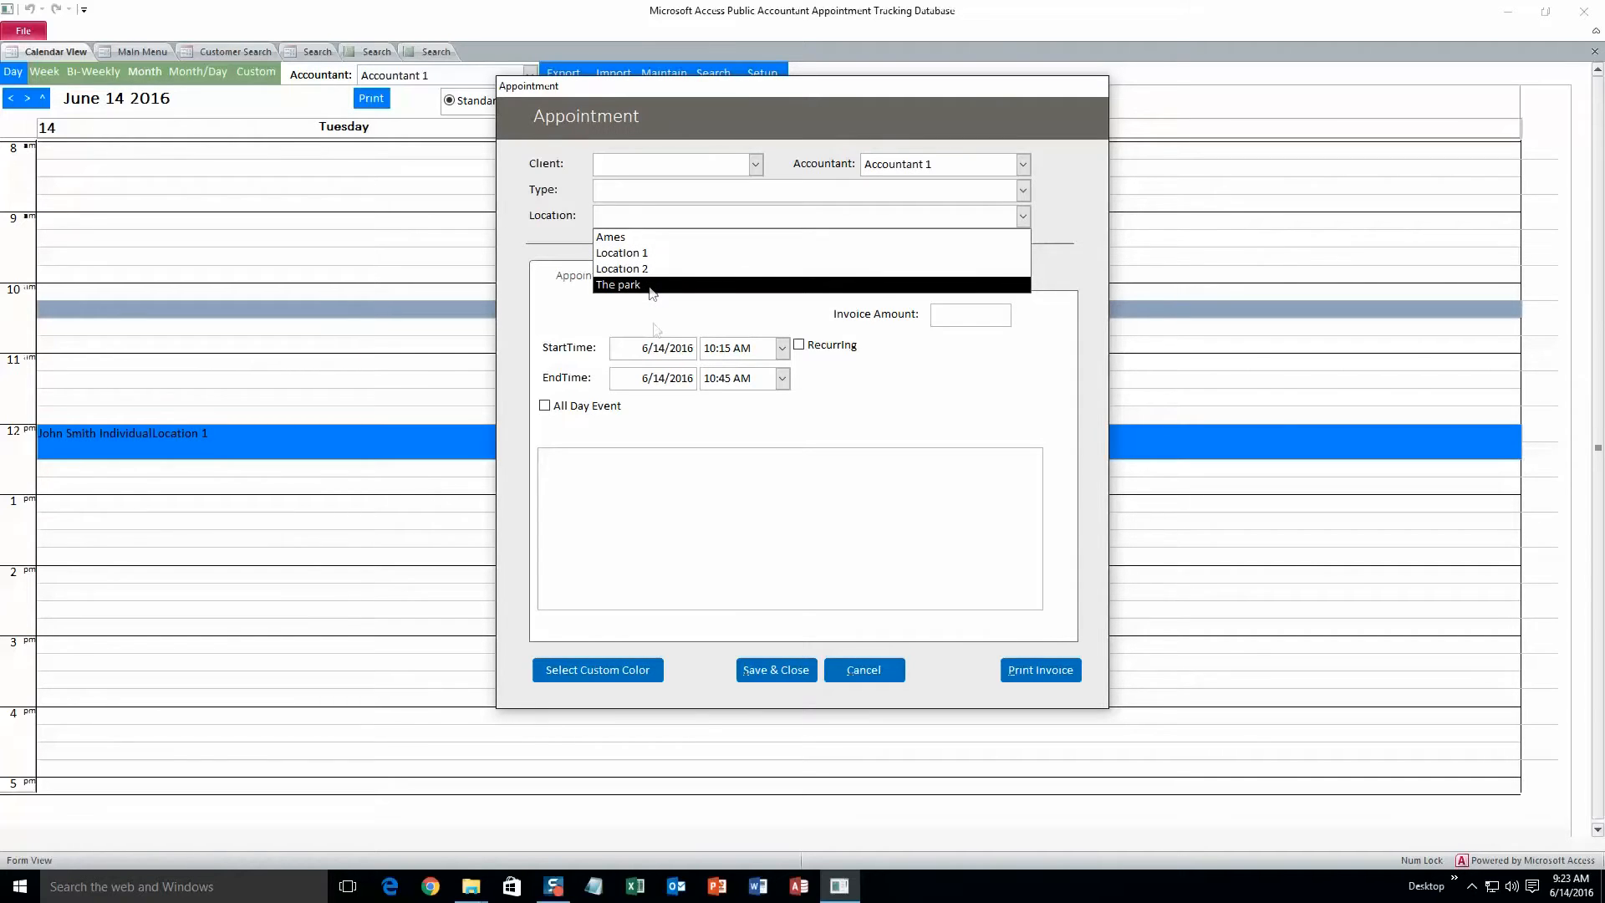
click(860, 666)
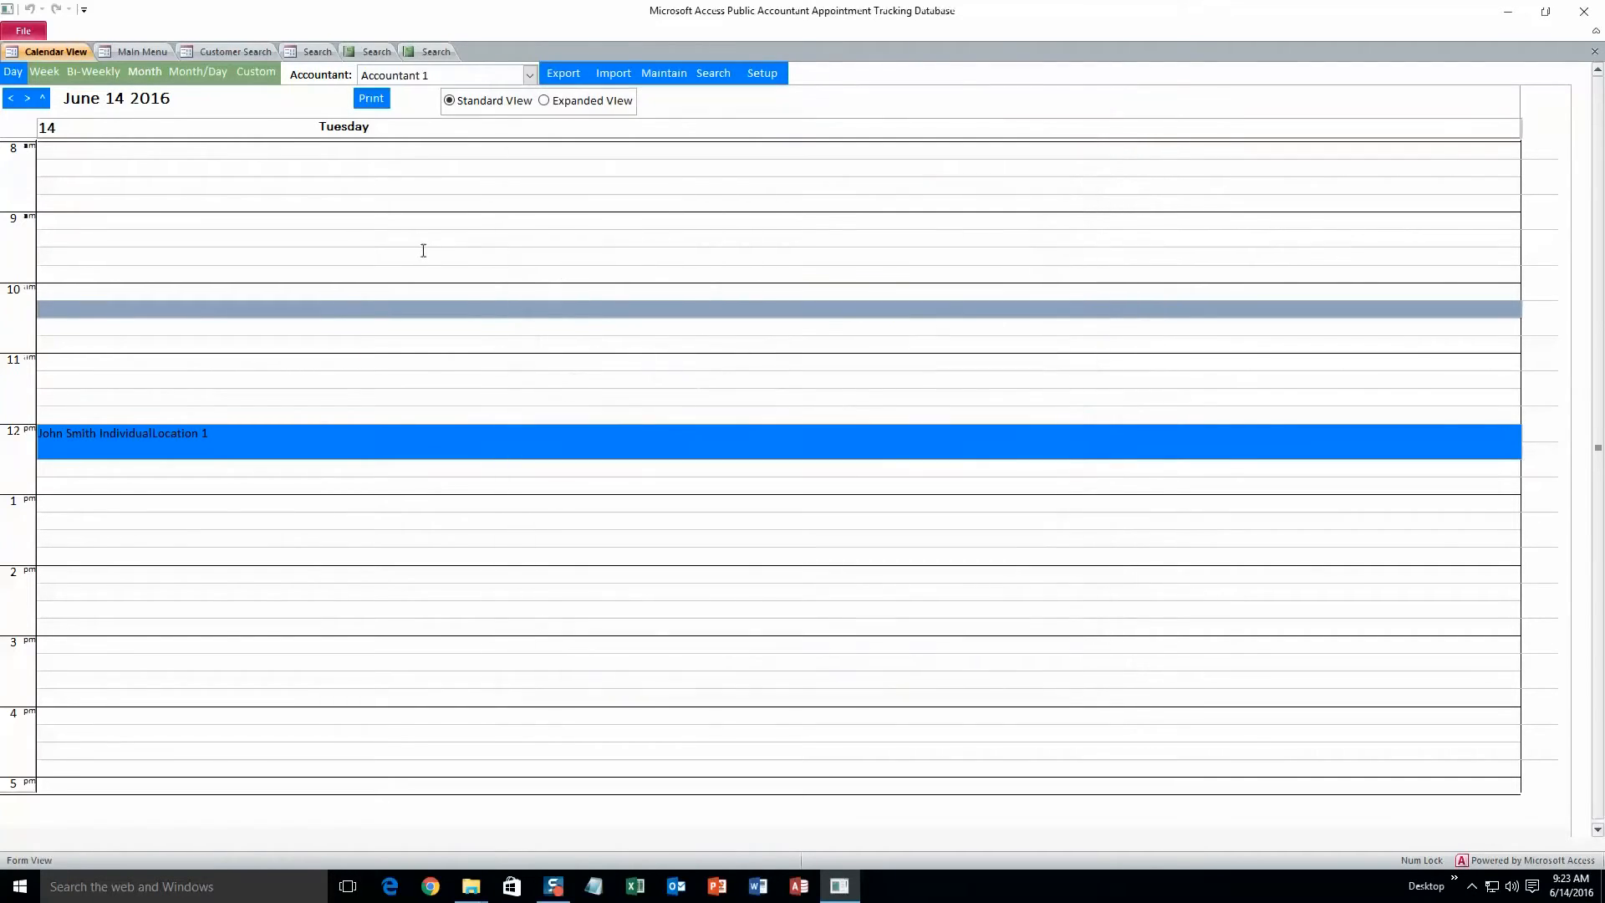
- Open Calendar Setup from the Main Menu and review the choices for First Day of a Week and Day/Week Start Time
click(143, 51)
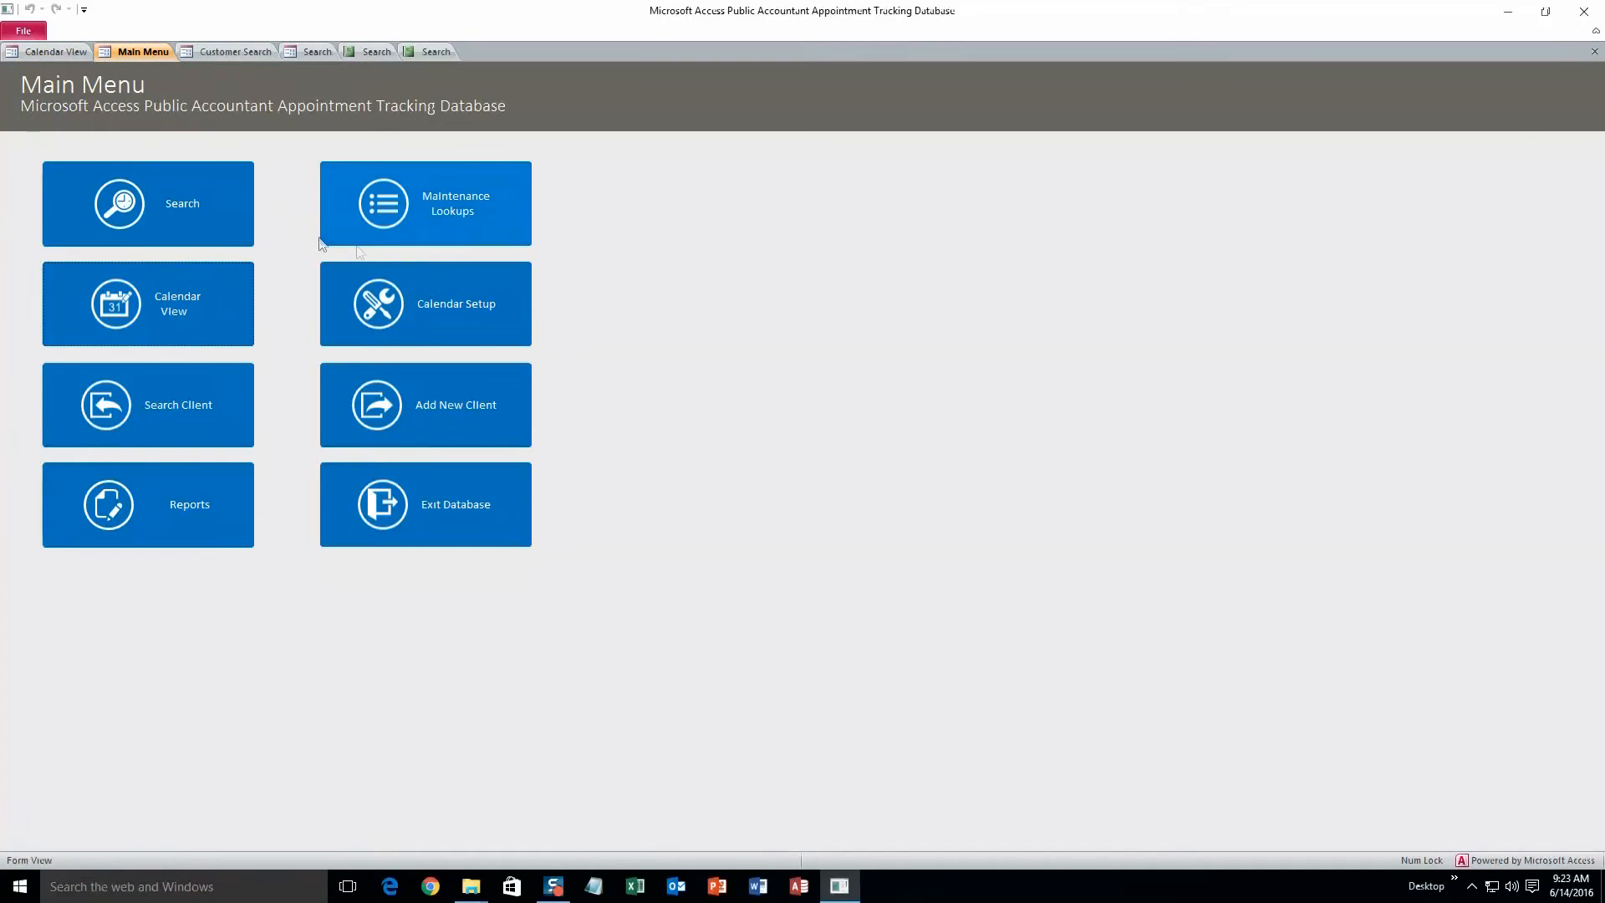
click(448, 324)
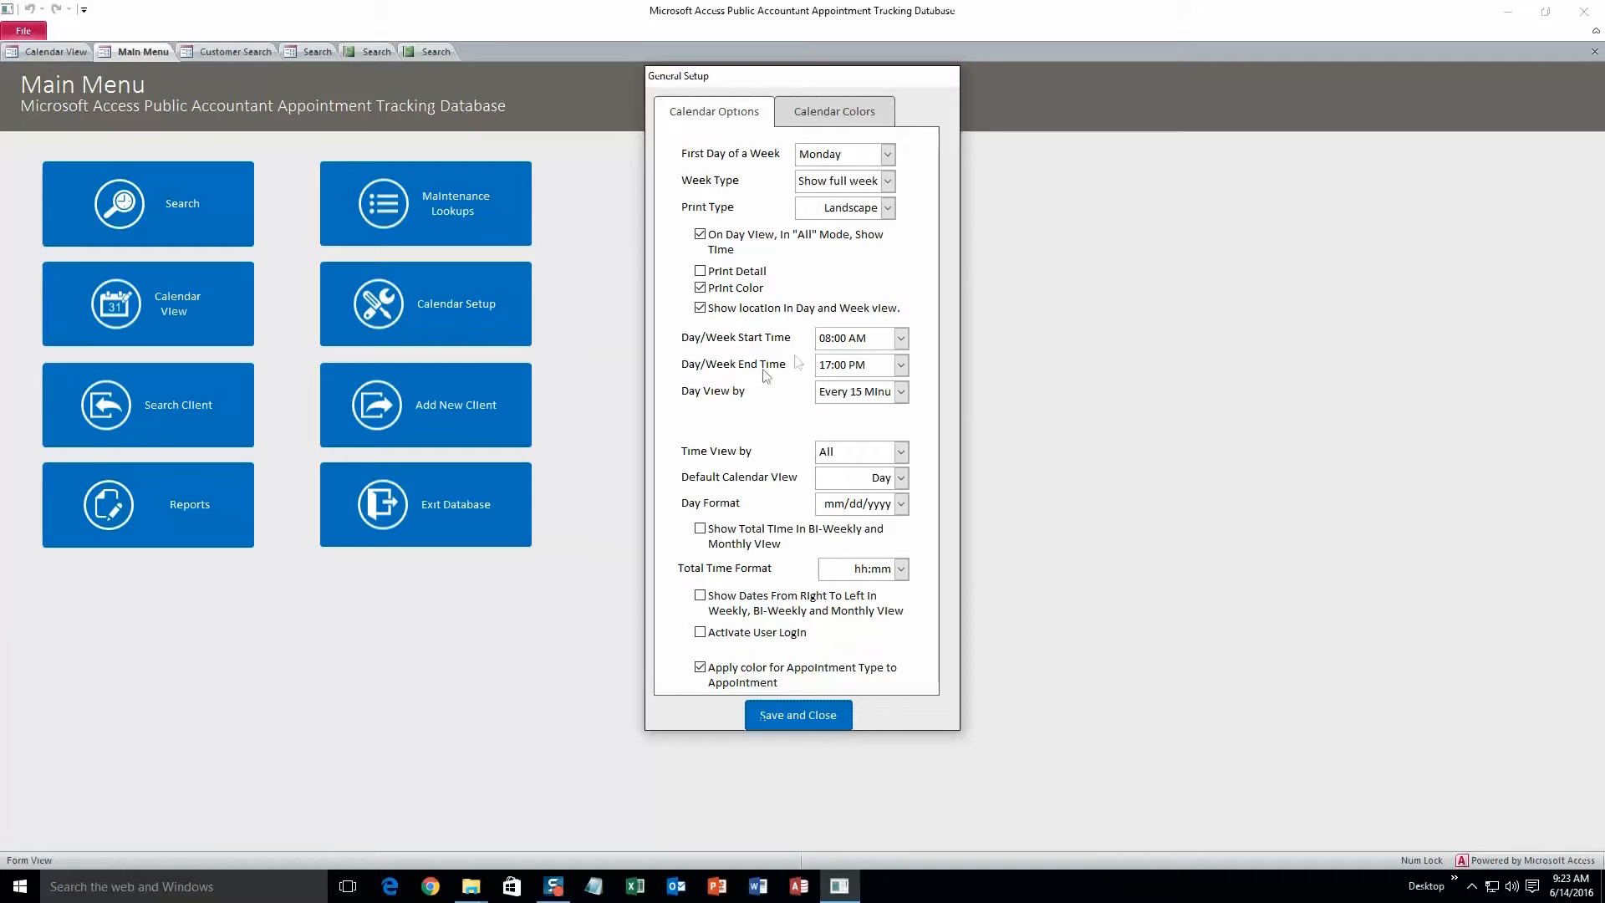
click(887, 153)
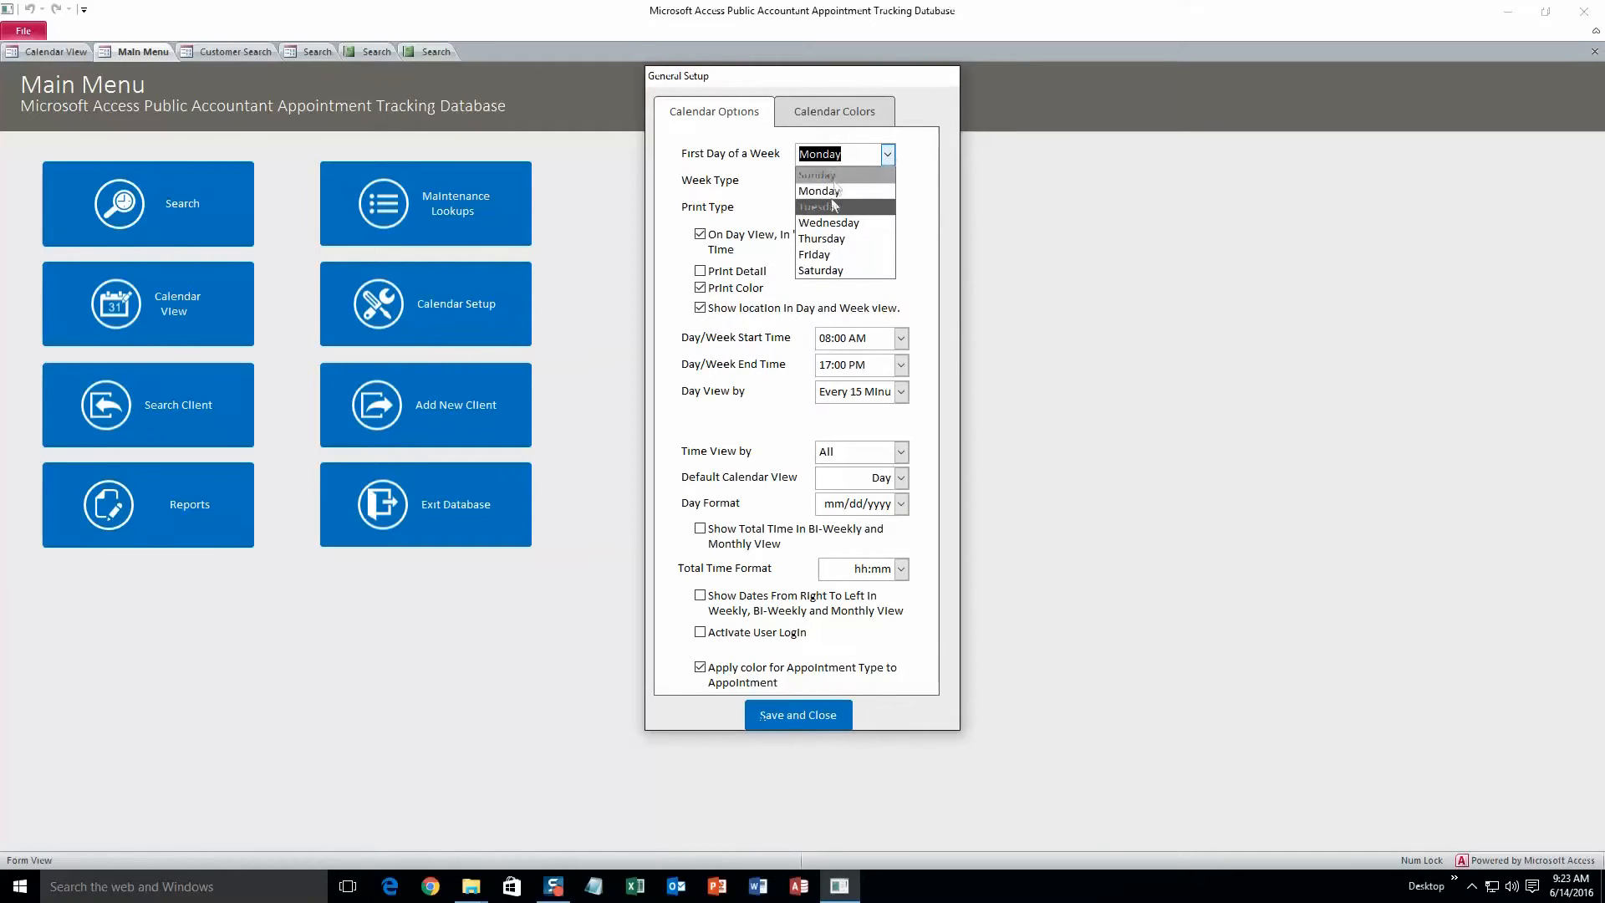
click(889, 157)
click(901, 338)
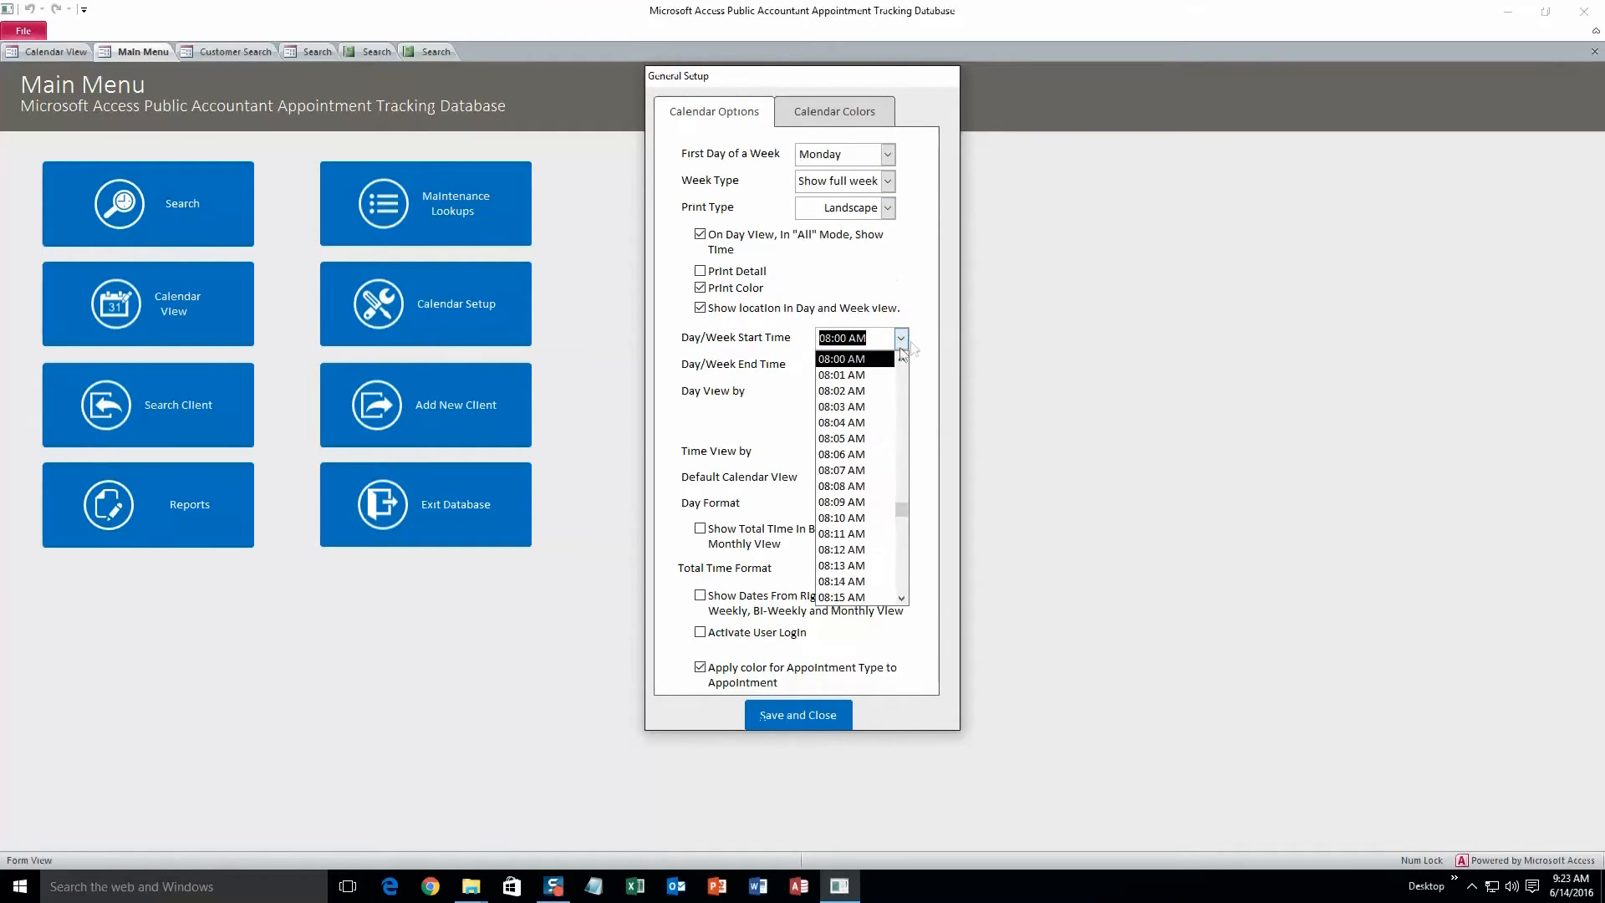
click(902, 340)
- View the Calendar Colors settings and the Buttons Color palette without picking a color, and save and close the setup
click(834, 111)
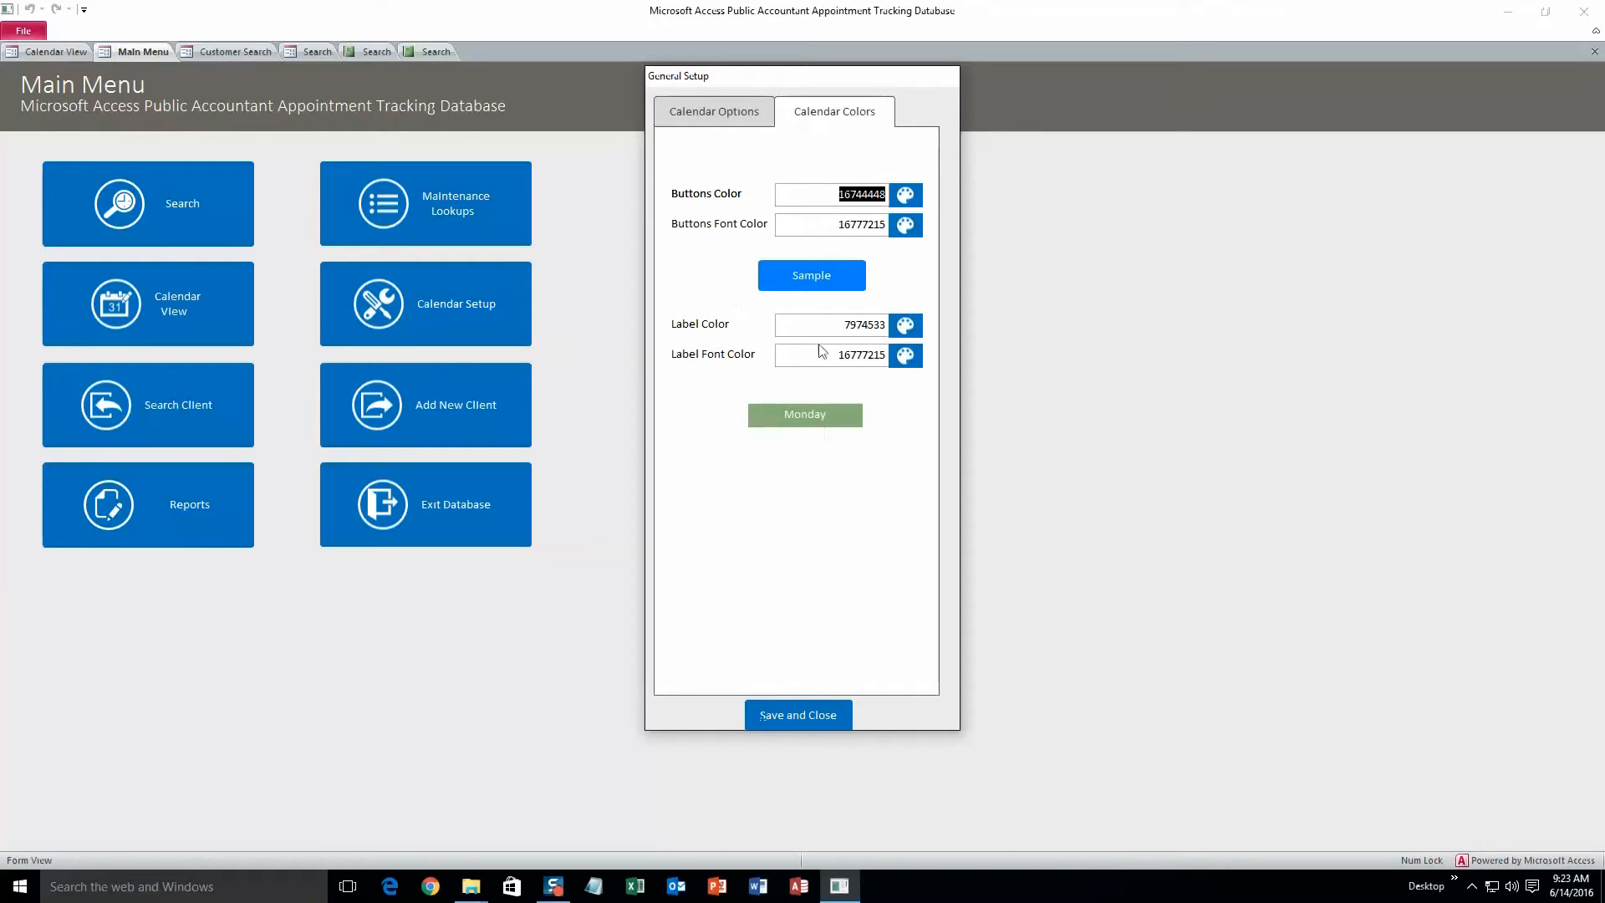
click(904, 198)
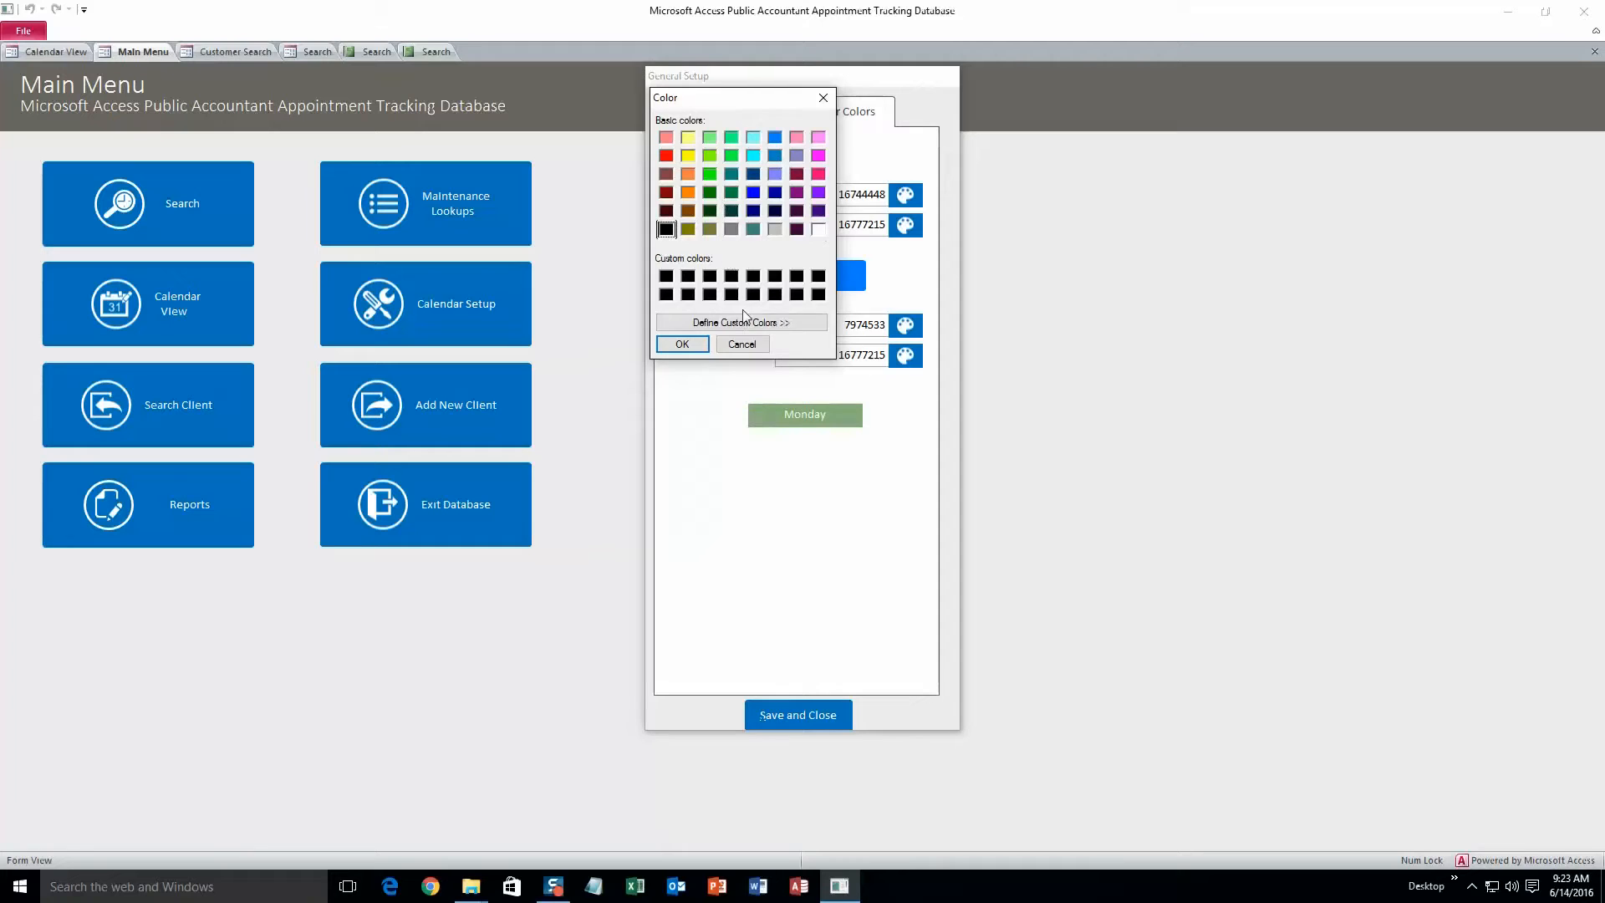
click(741, 344)
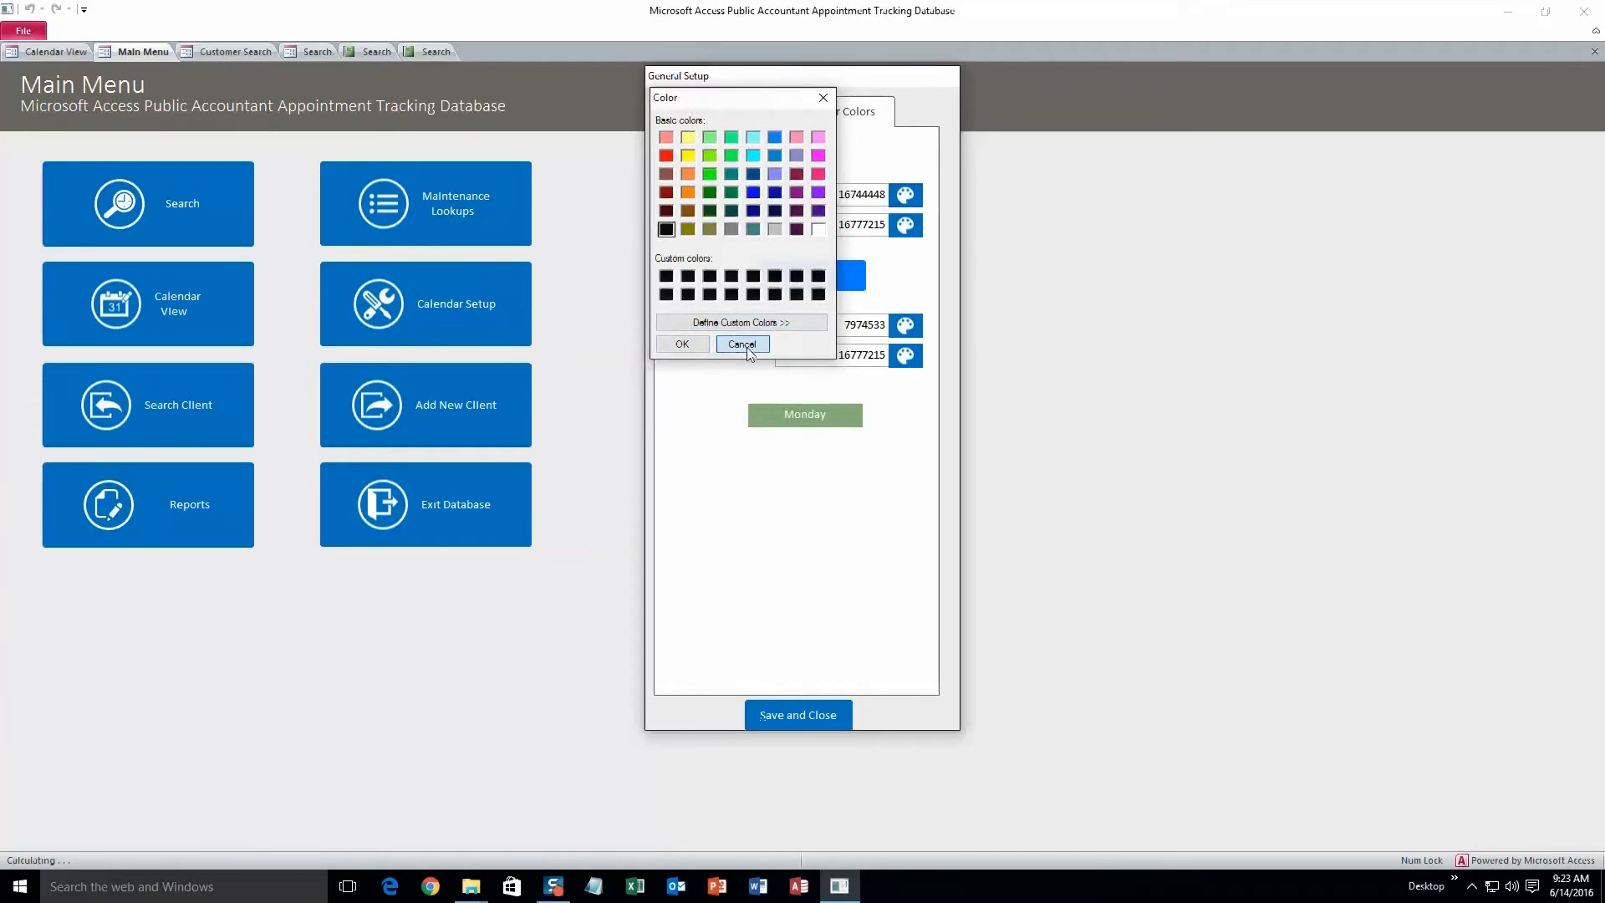
click(815, 709)
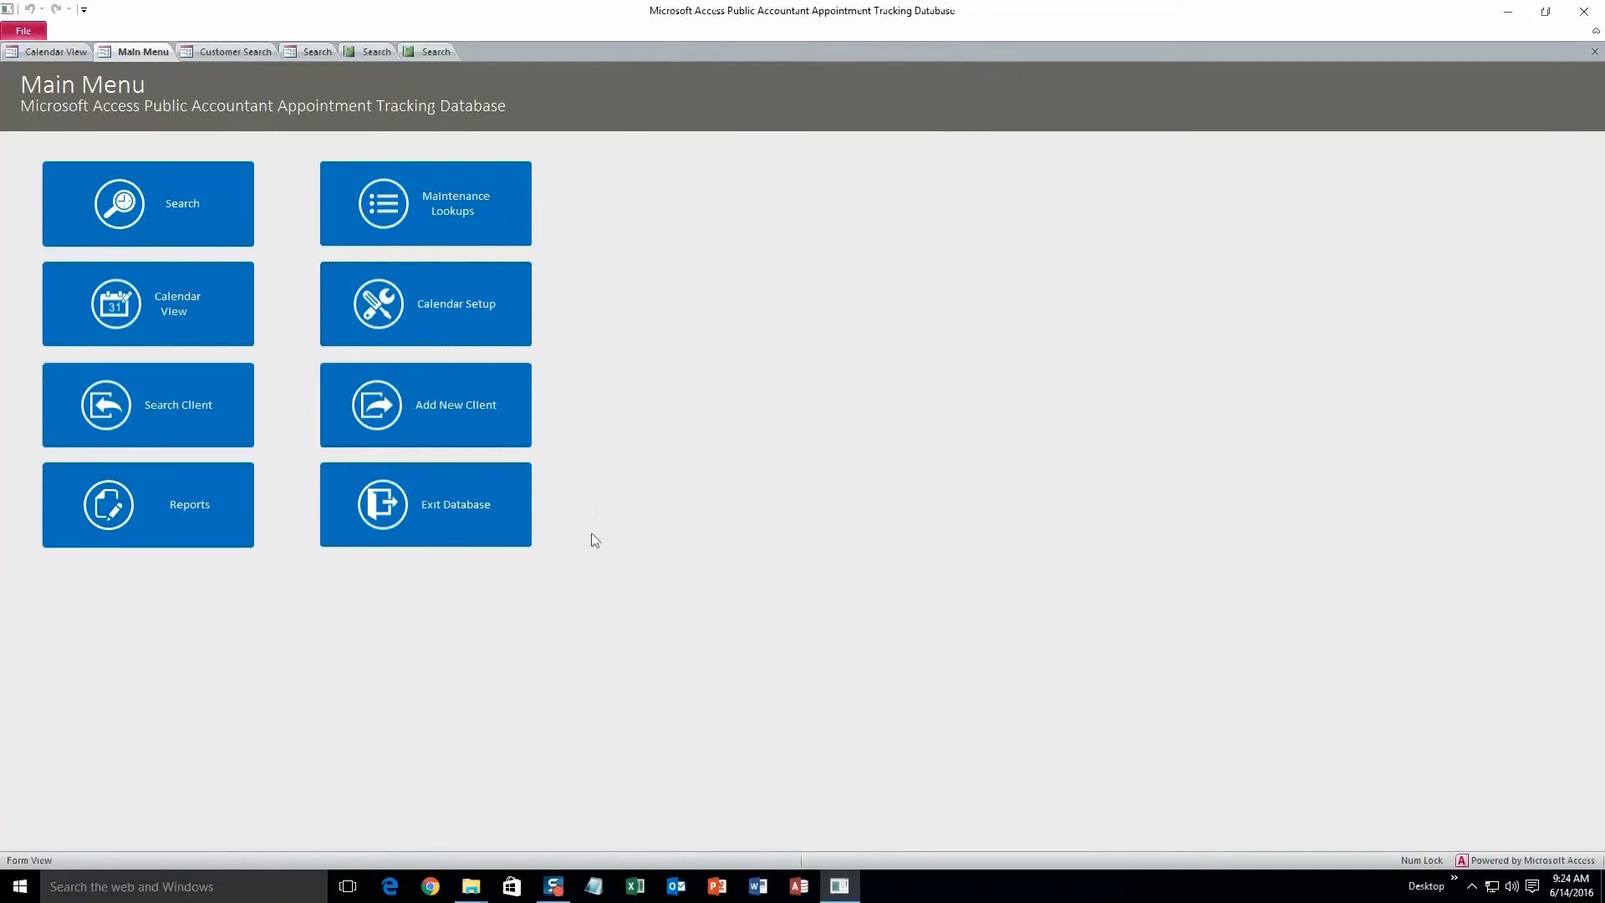
- Open Reports from the Main Menu and set the date range from 06/07/2016 to 06/21/2016
click(221, 511)
click(805, 280)
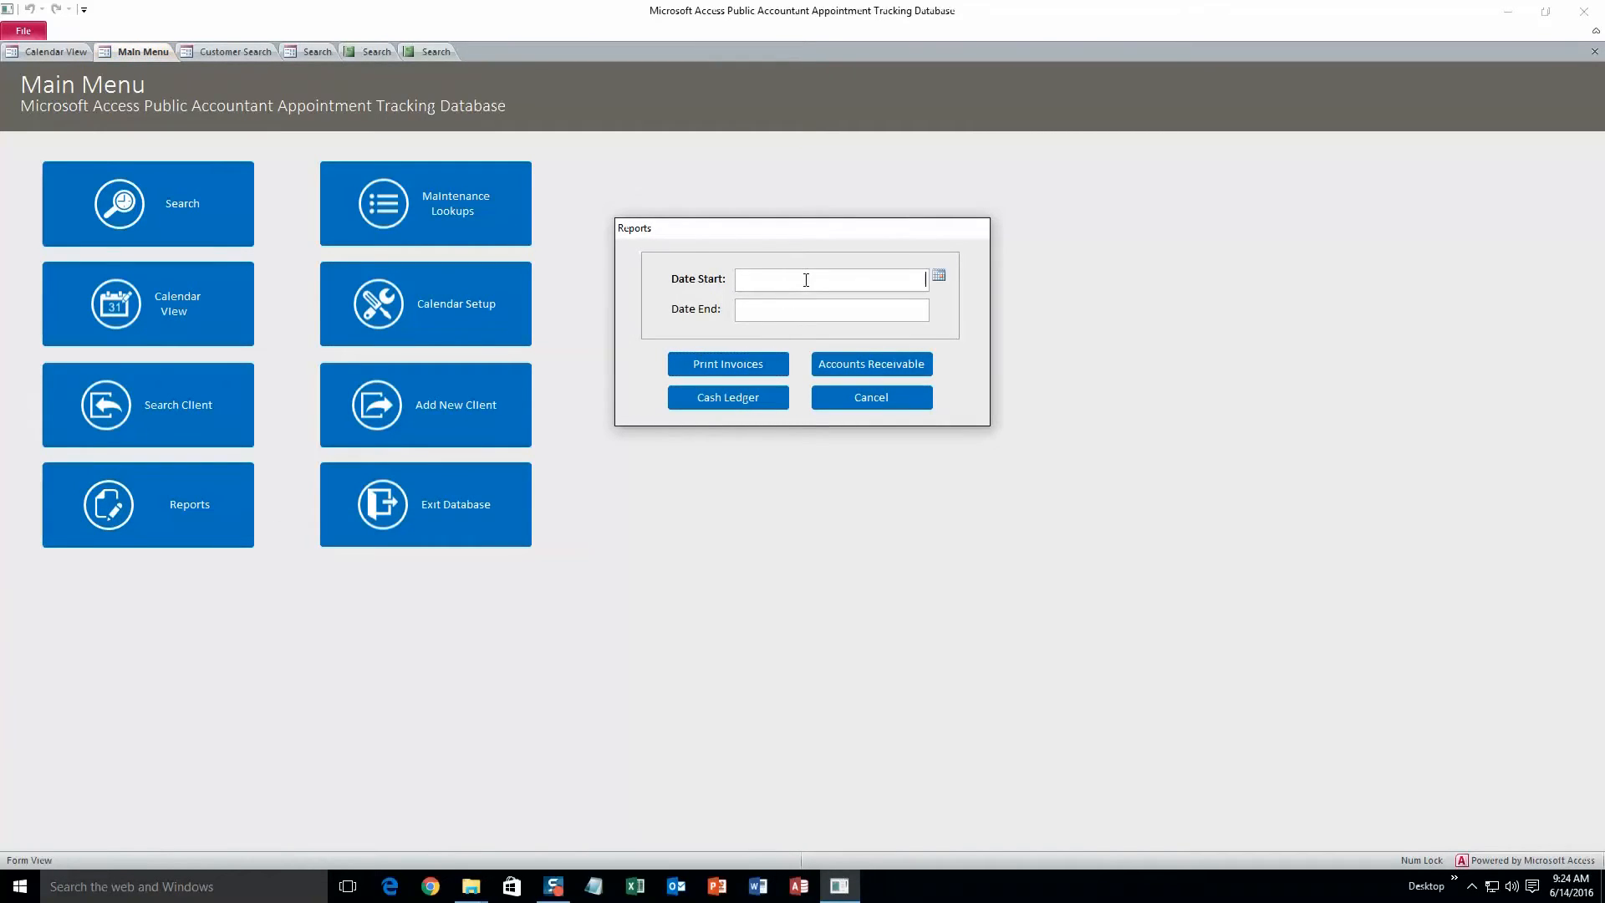
click(940, 275)
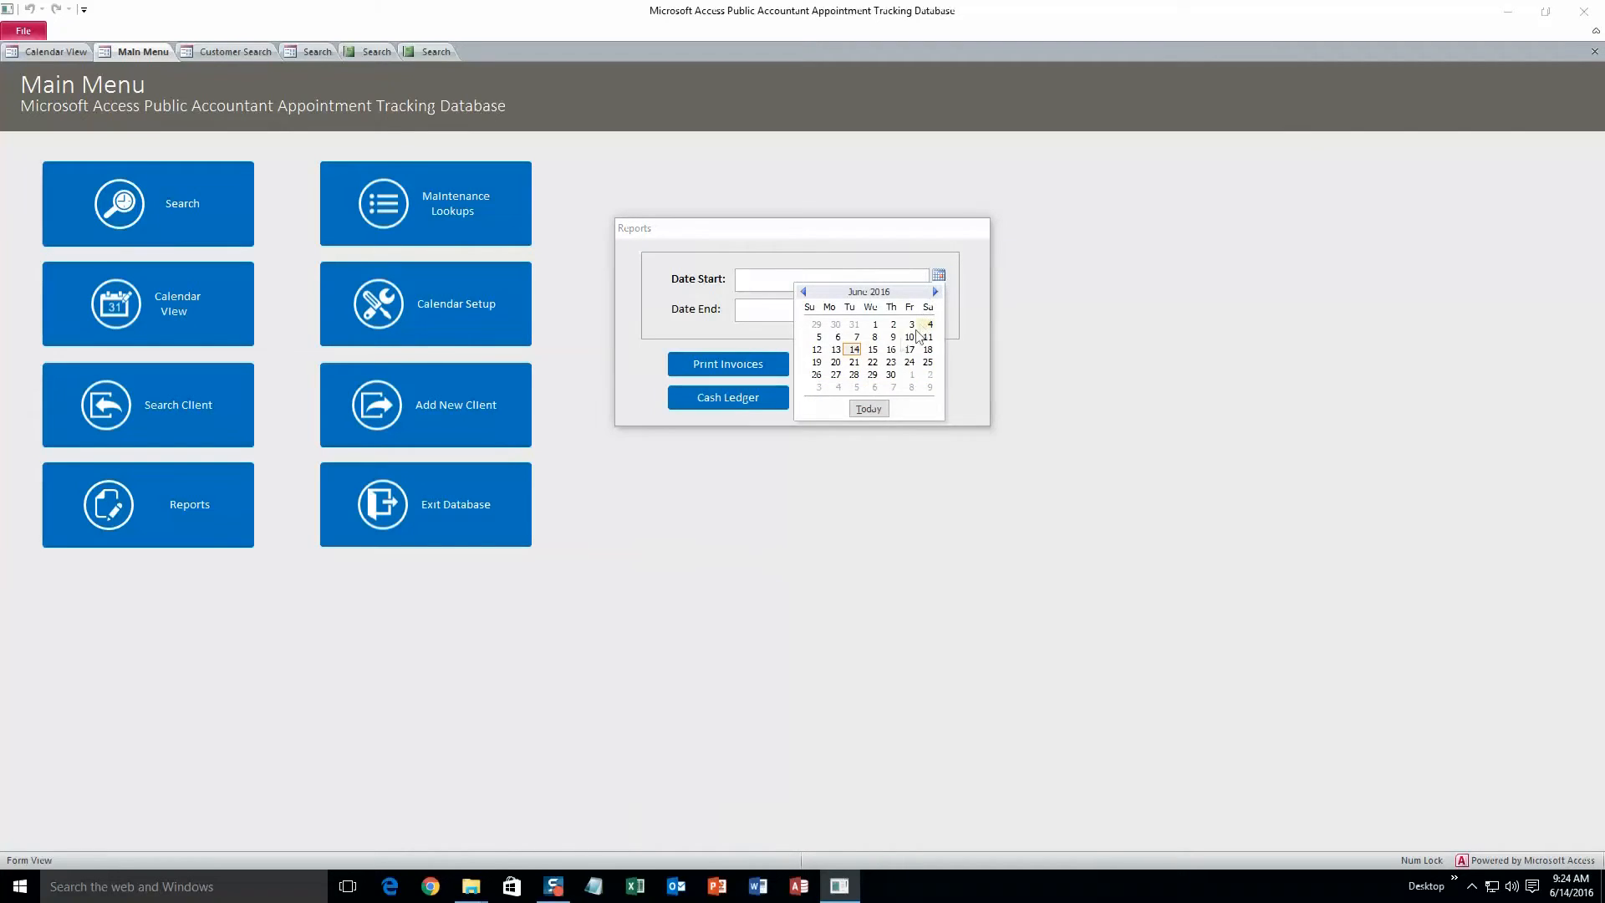
click(856, 337)
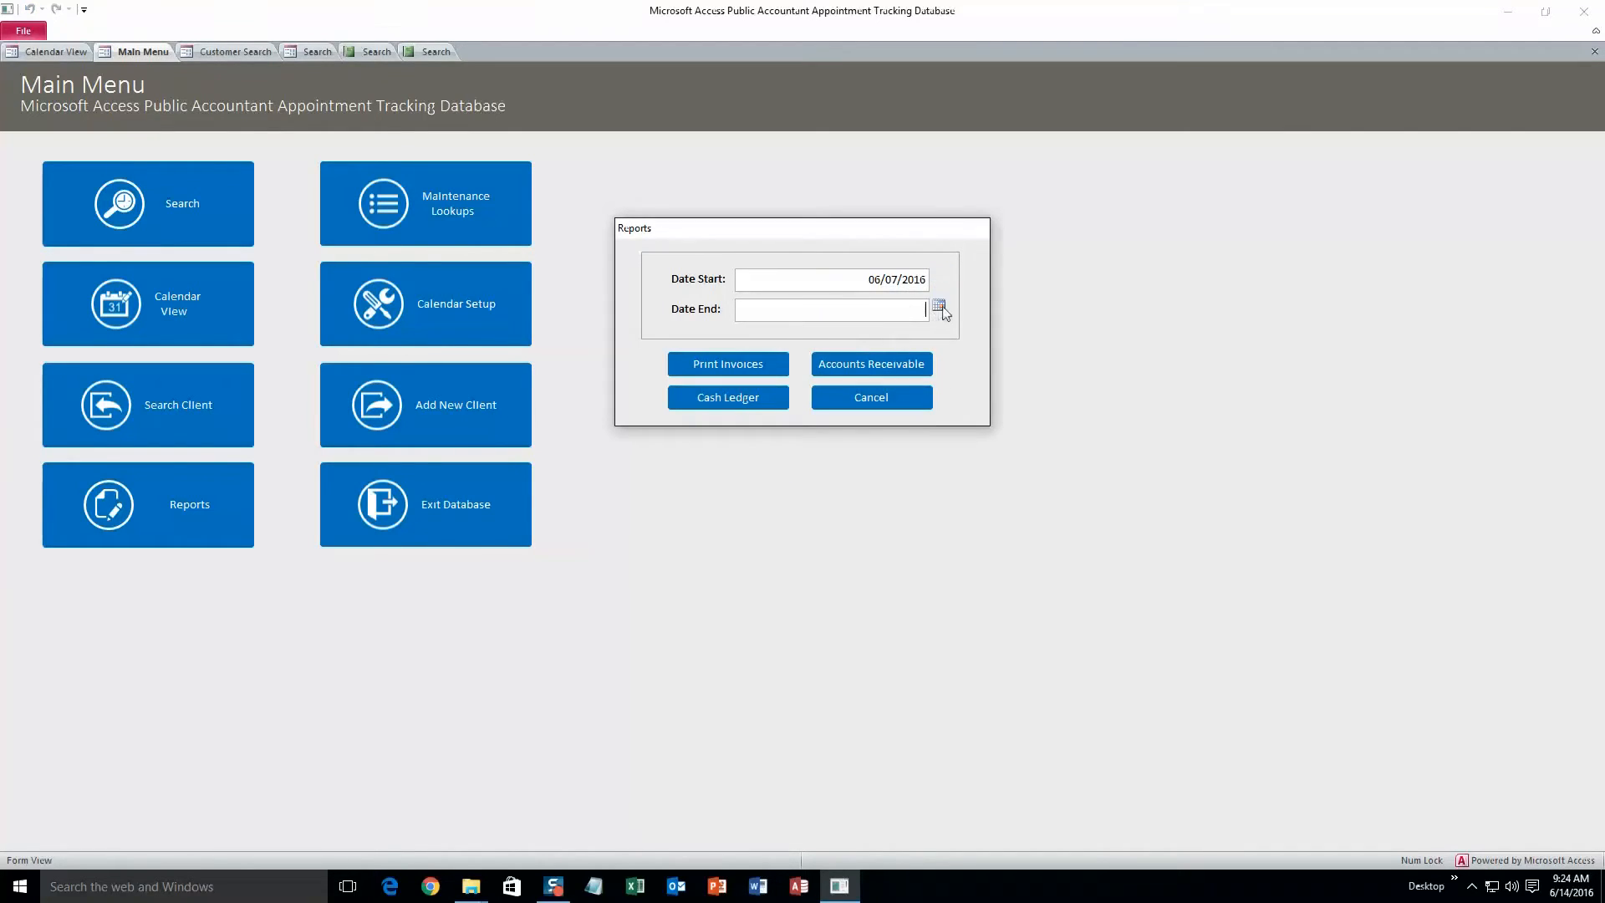
click(939, 307)
click(855, 389)
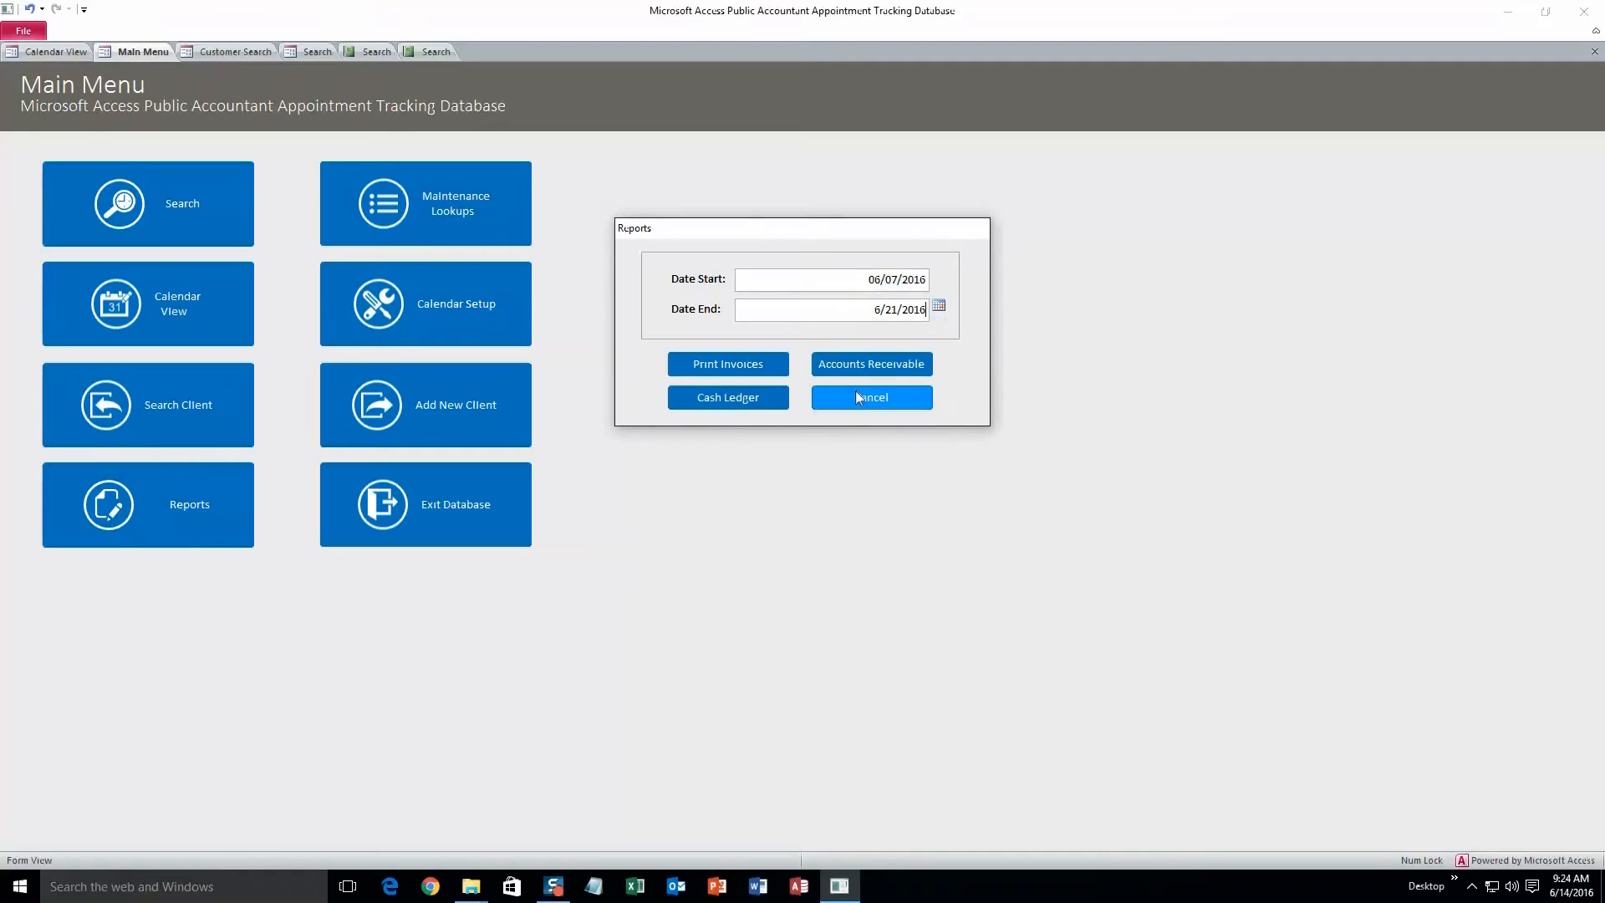
- Preview the invoices for the date range, move the Reports dialog off the invoice, cancel the dialog and return to the Main Menu
click(763, 368)
drag(816, 223, 1221, 370)
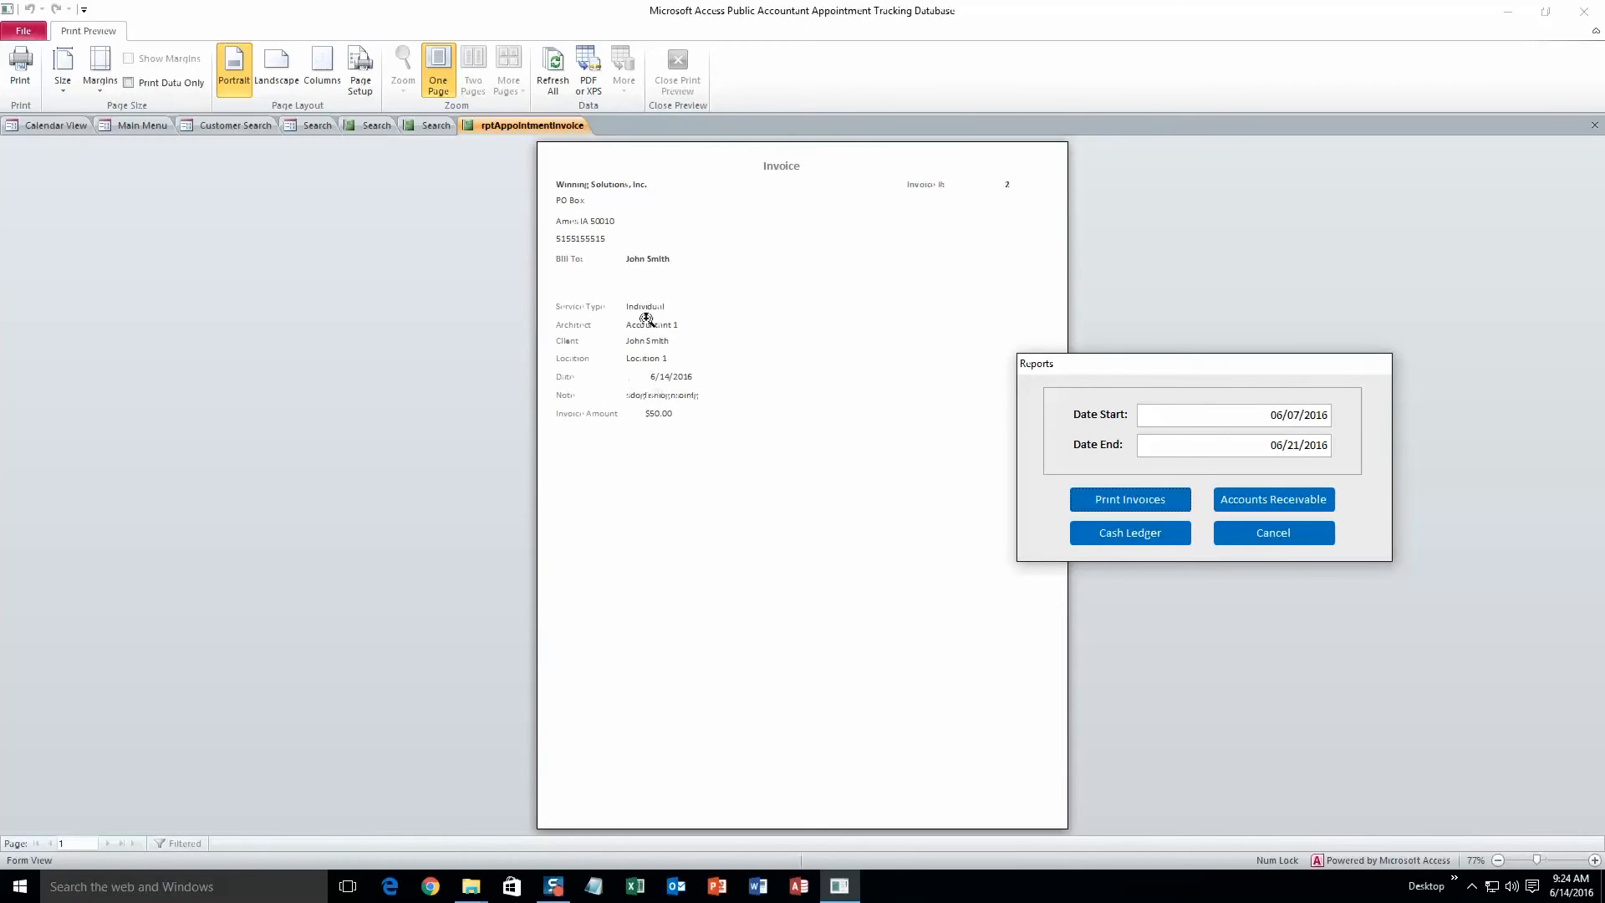
click(1242, 533)
click(233, 127)
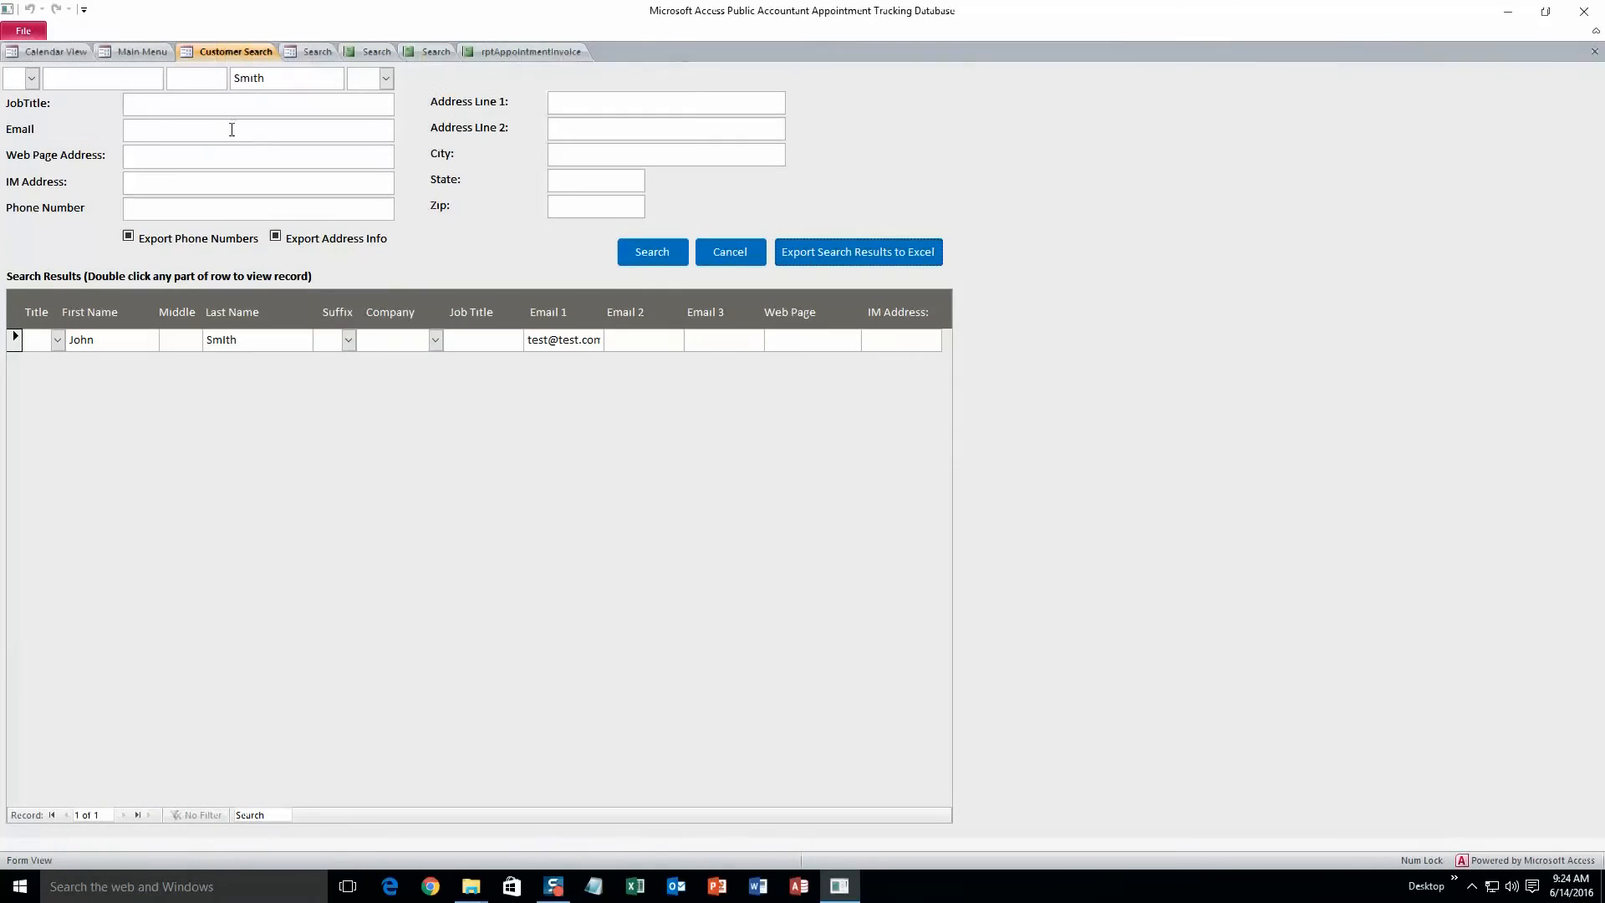
click(142, 51)
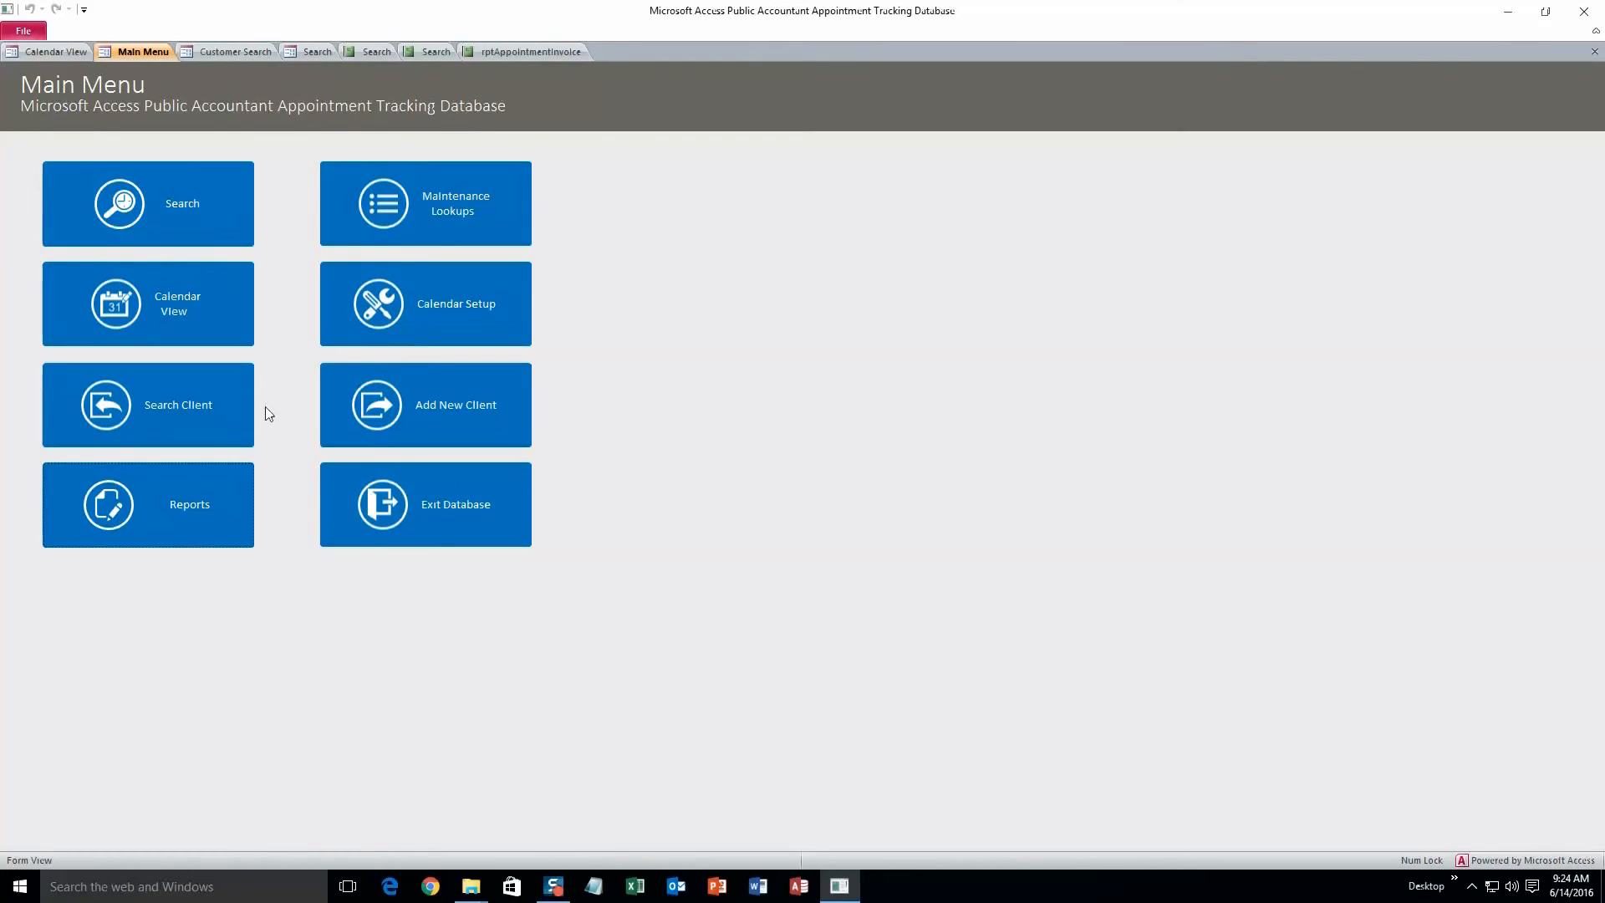